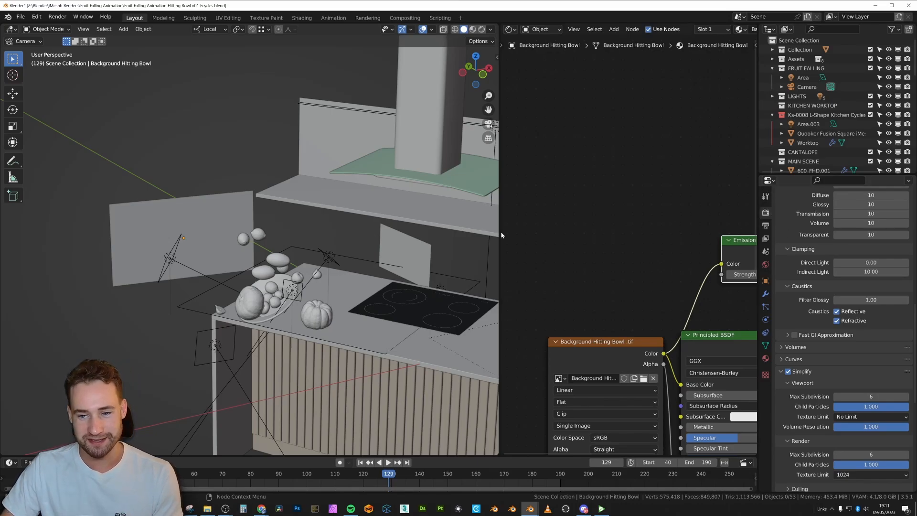
- Select the background image plane standing behind the falling fruit and bowl
middle_drag(384, 239, 374, 239)
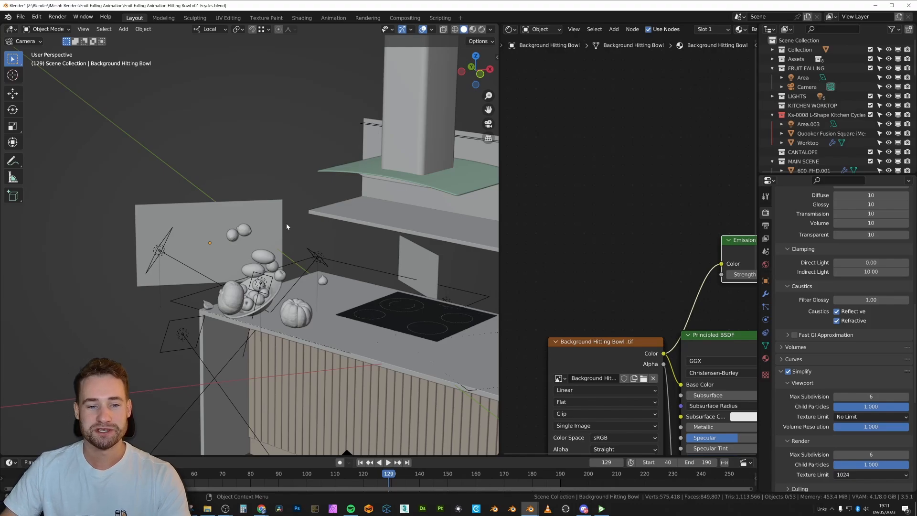
click(260, 222)
middle_drag(260, 222, 256, 191)
- Look over the full kitchen in the Fruit Falling Animation Avocado v01 file, and return to the Hitting Bowl file
mouse_move(530, 509)
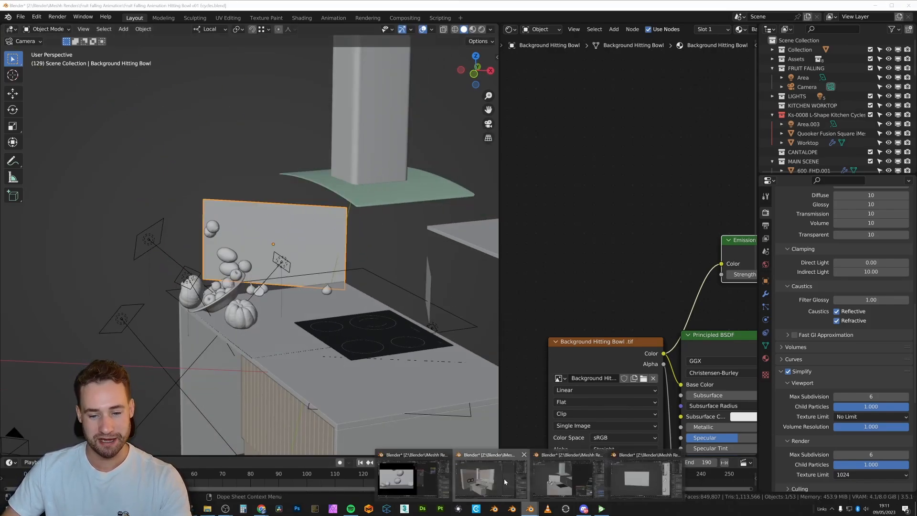
click(506, 481)
mouse_move(410, 347)
middle_down()
mouse_move(388, 342)
mouse_move(396, 349)
middle_up()
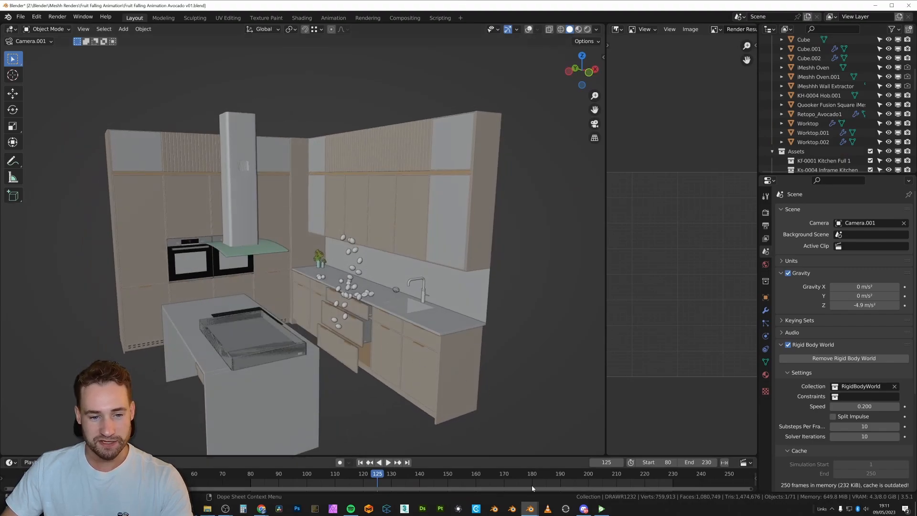
mouse_move(529, 510)
click(565, 478)
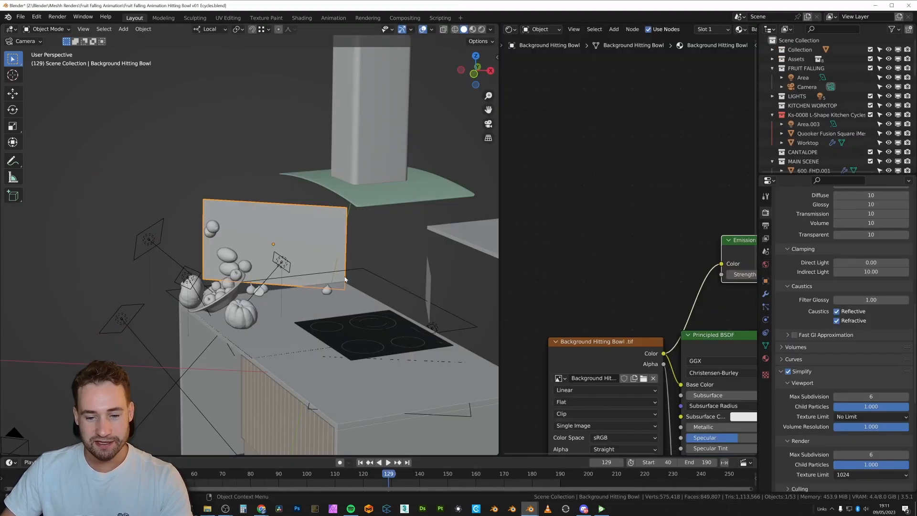
- Inspect the isolated background plane in rendered shading through the camera and at an angle, and return to the whole scene in solid shading
key(KP_0)
key(z)
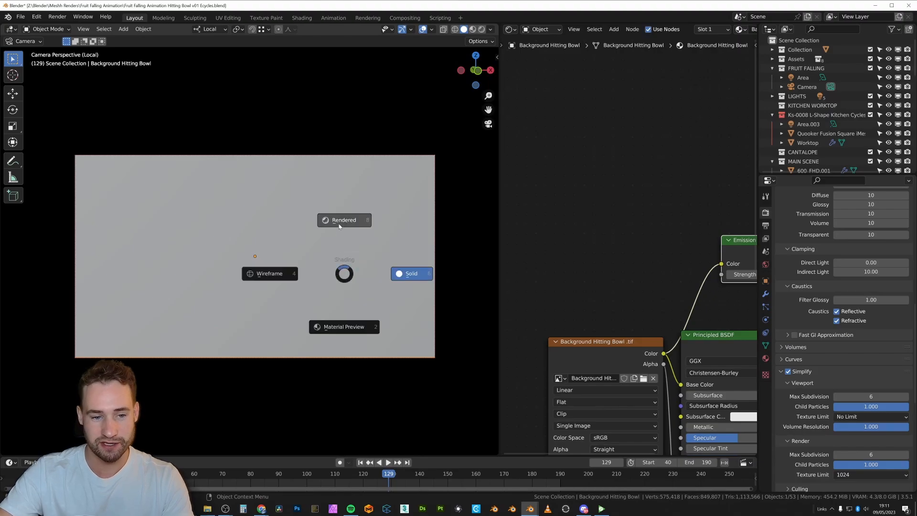
click(339, 223)
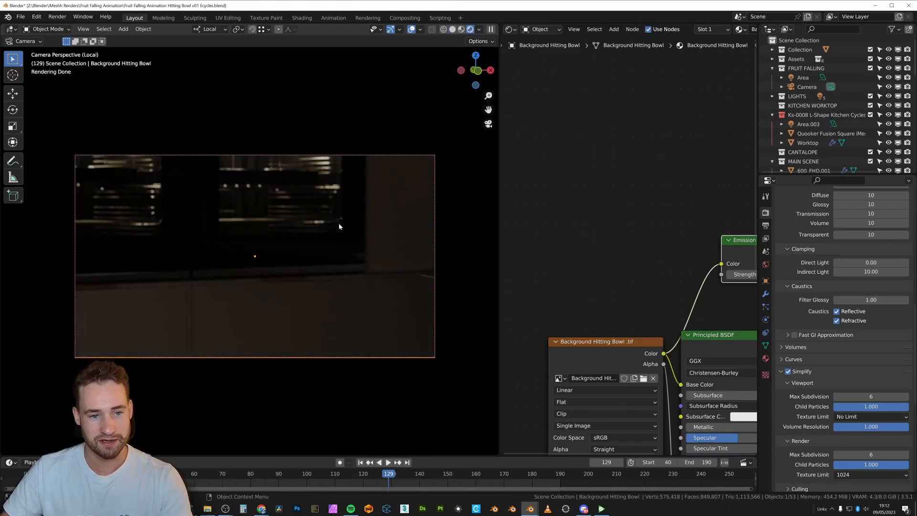
mouse_move(339, 222)
middle_down()
mouse_move(281, 233)
mouse_move(355, 229)
middle_up()
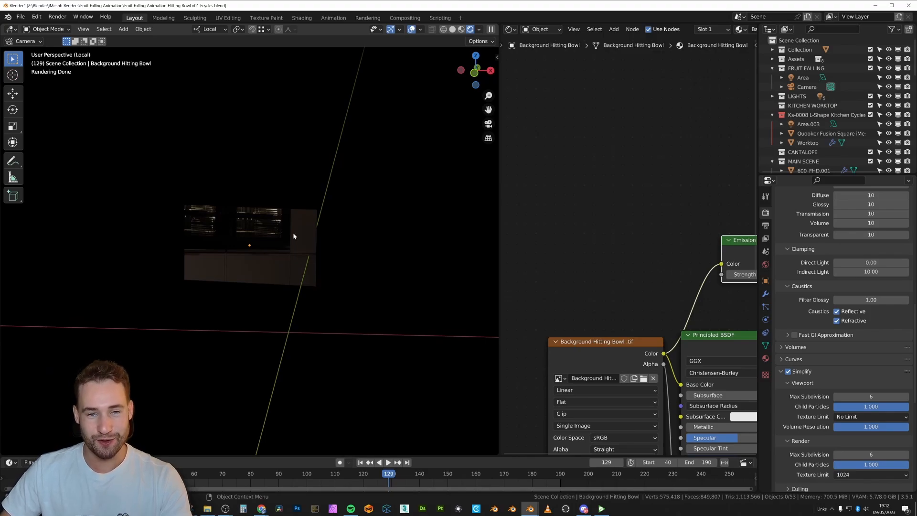
key(z)
click(309, 240)
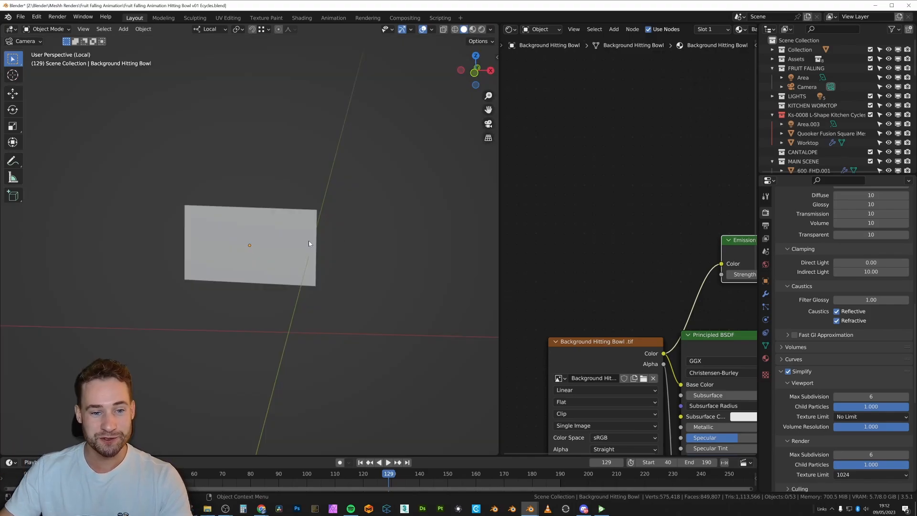
key(KP_Divide)
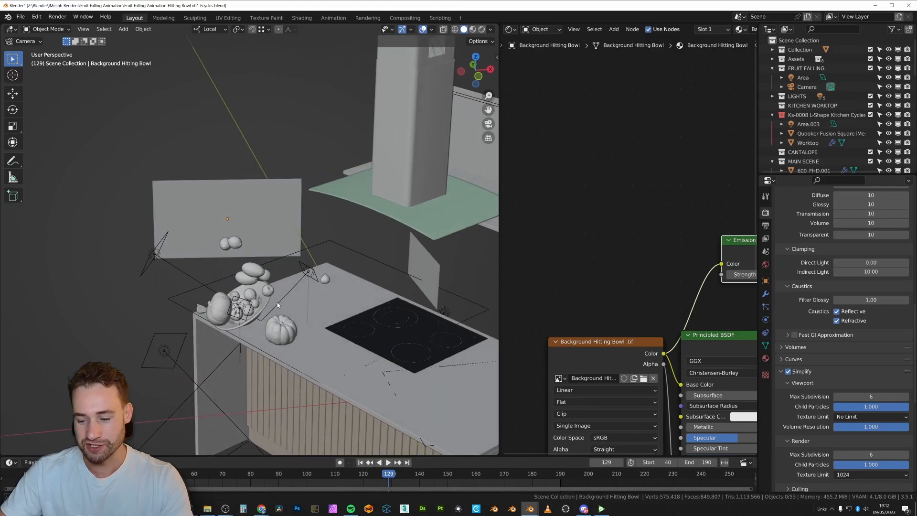
- Select the Hitting Bowl scene's camera and copy it for use in another file
click(253, 358)
middle_drag(253, 357, 194, 234)
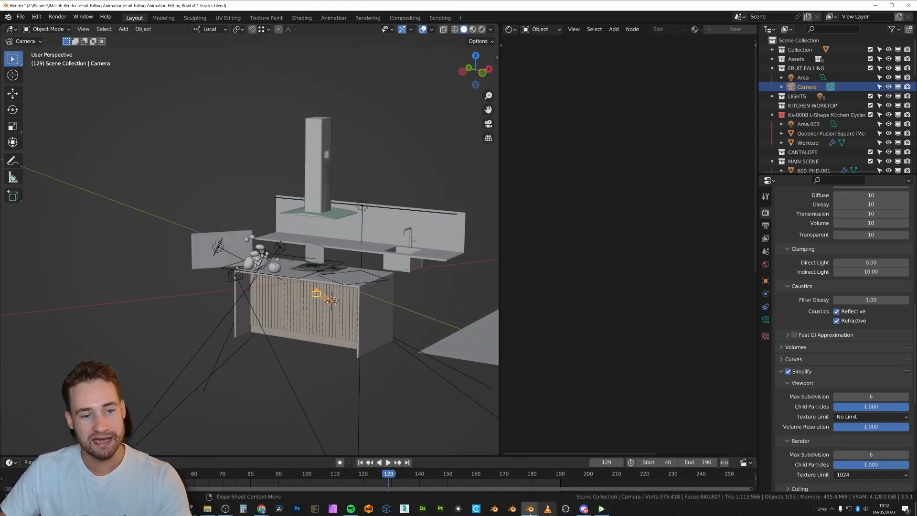
middle_drag(329, 242, 327, 270)
key(ctrl+c)
click(328, 270)
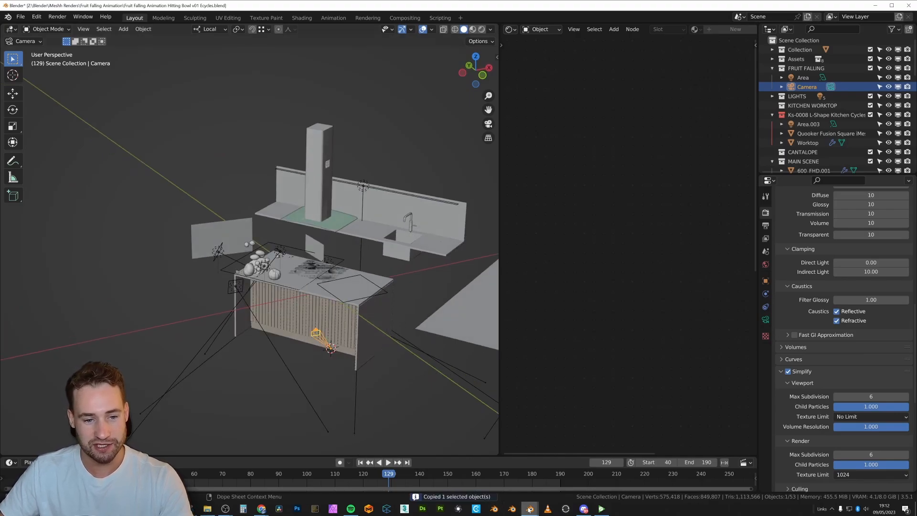
- Paste the copied camera into the Avocado v01 kitchen file and turn on the viewport overlays
mouse_move(530, 508)
click(536, 475)
key(ctrl+v)
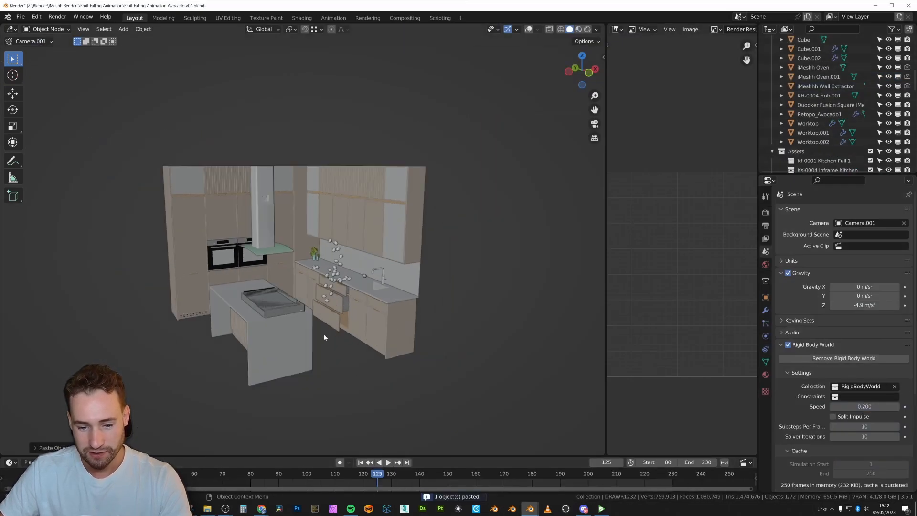
scroll(330, 286, down, 4)
click(528, 31)
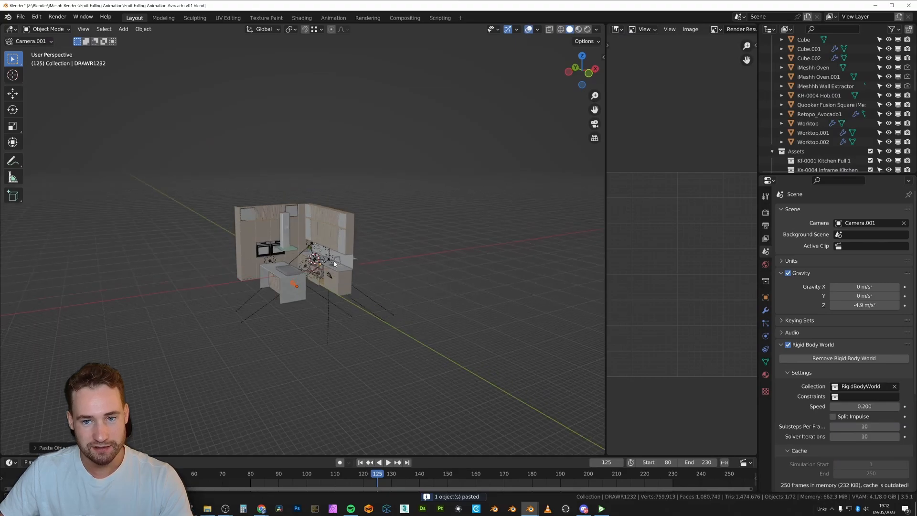
- Make the pasted camera the scene's active camera and look through it
middle_drag(301, 282, 290, 314)
click(289, 314)
key(KP_0)
key(ctrl+KP_0)
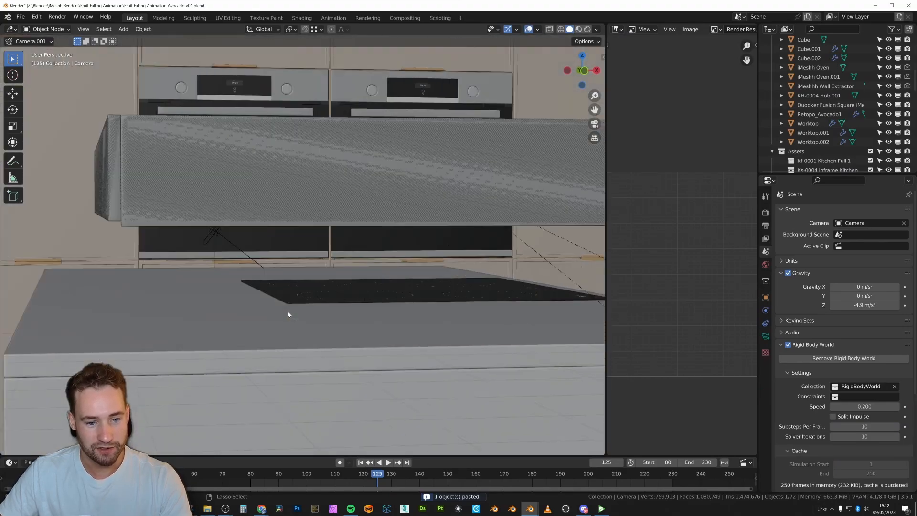
- Reposition the active camera with walk navigation so the two ovens fill the frame above the worktop edge
key(shift+grave)
key(s)
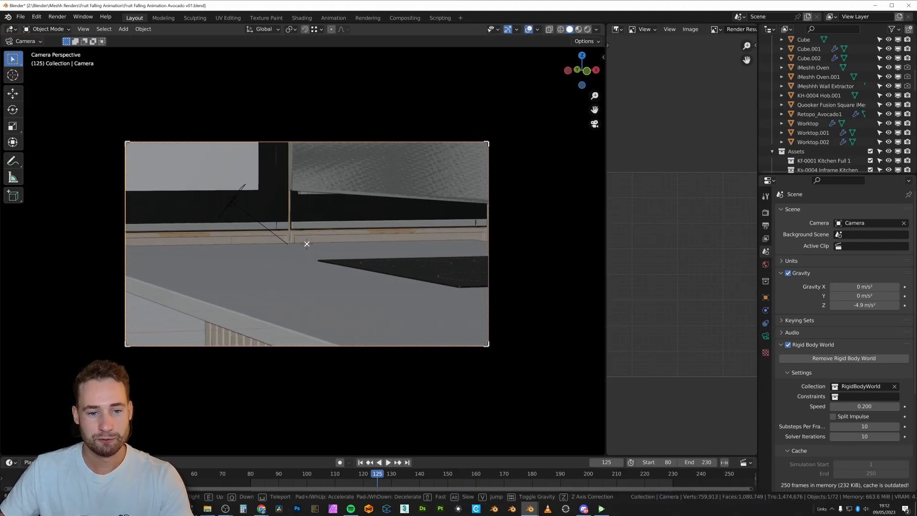
click(288, 314)
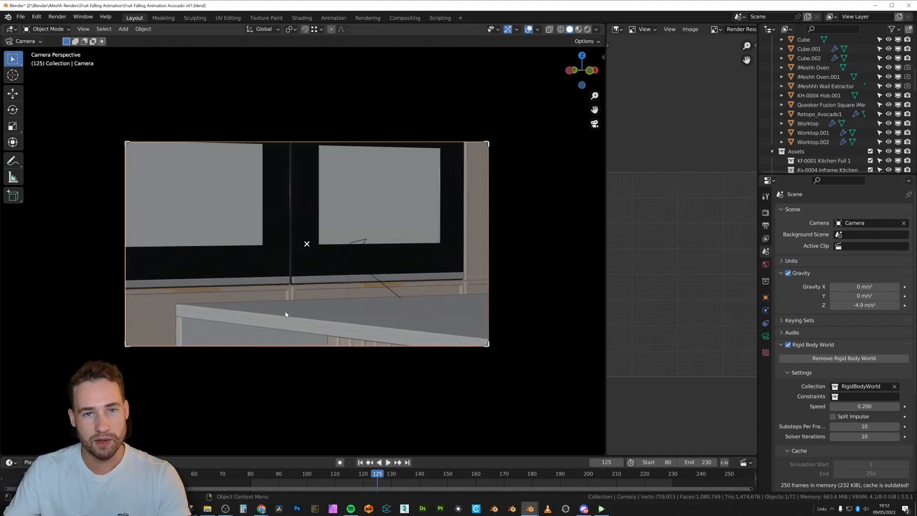
- Preview the oven background in rendered shading with the overlays hidden, and return to solid shading
key(z)
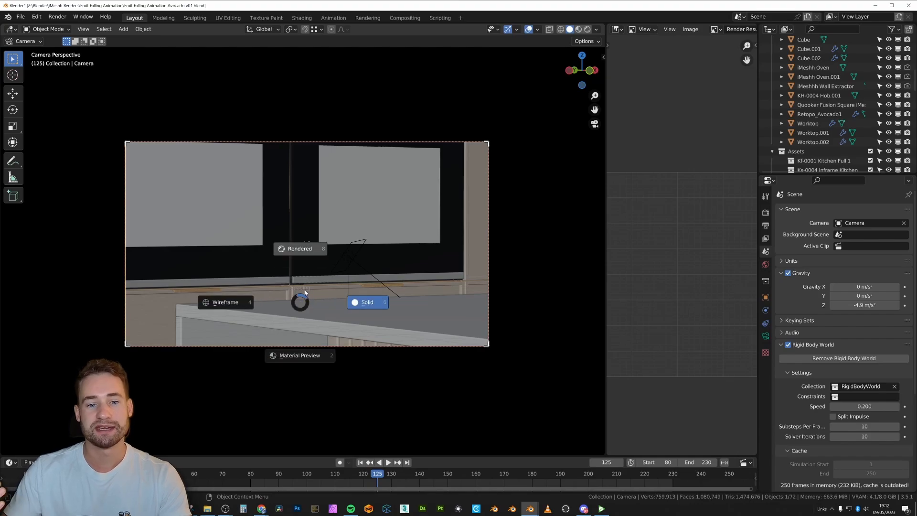
click(305, 273)
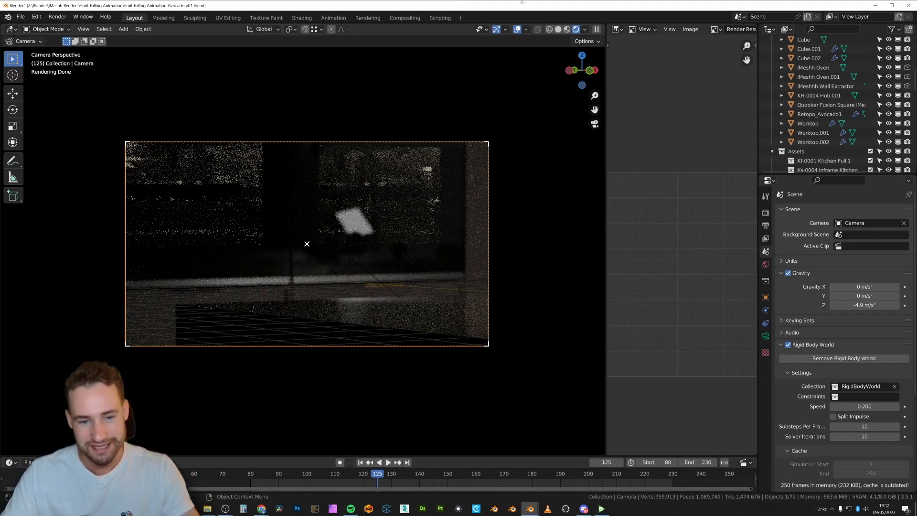
click(517, 30)
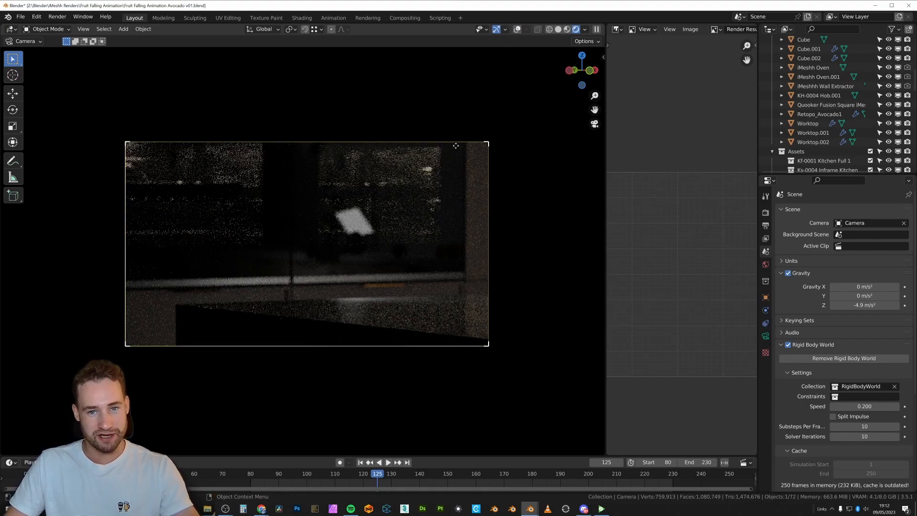
key(z)
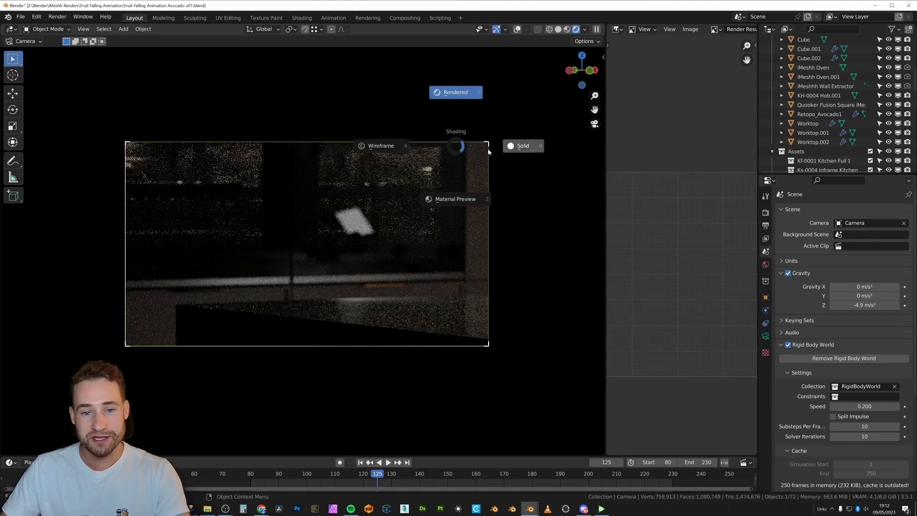
click(493, 151)
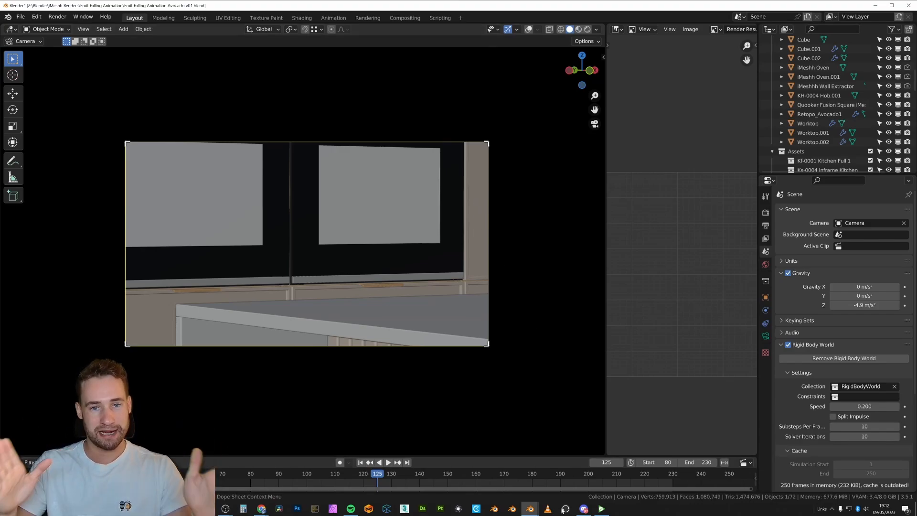
- Switch to the Hitting Bowl file, view its camera shot in rendered shading and select the pumpkin beside the bowl
click(531, 510)
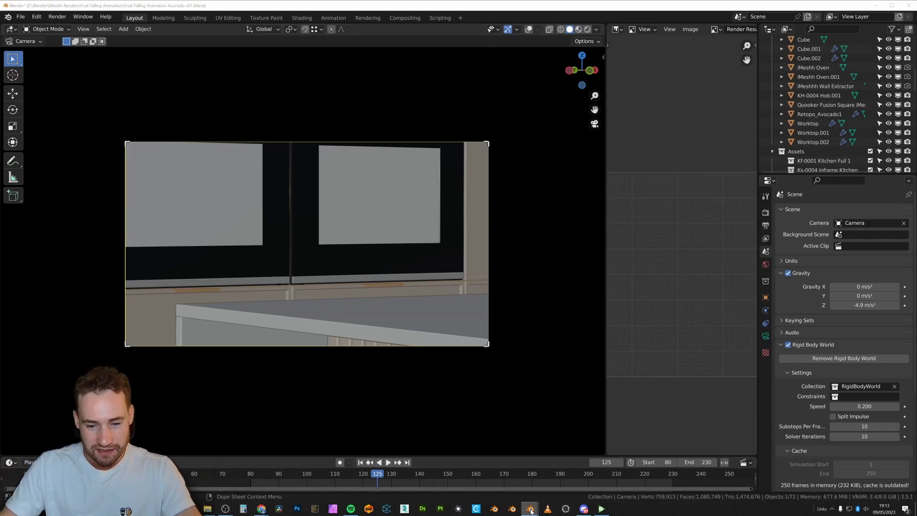
click(554, 482)
key(KP_0)
key(z)
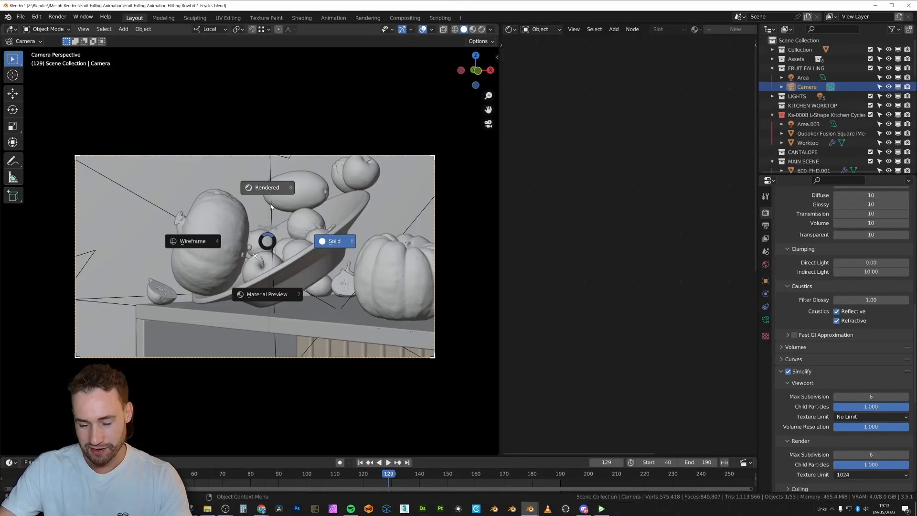
click(271, 206)
click(409, 237)
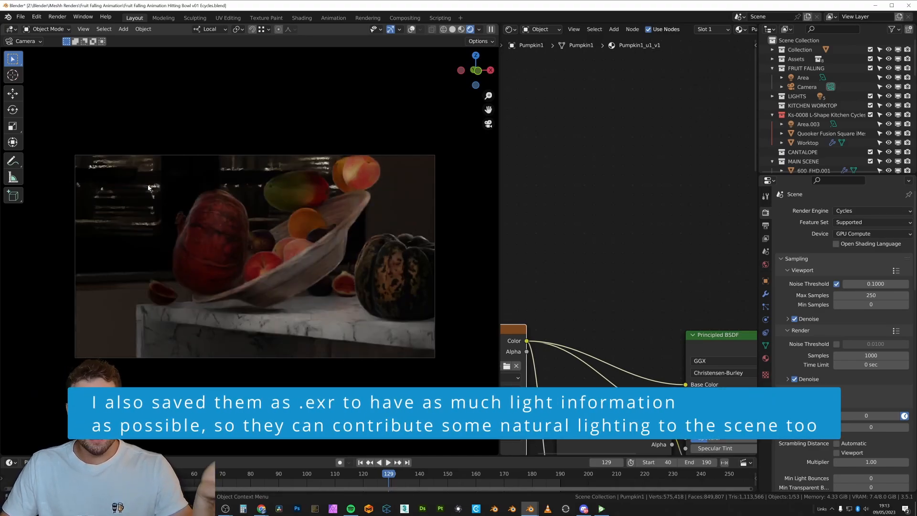
- Change the node editor area to a 3D viewport, select the background plane there and pause the rendered preview
click(515, 31)
click(534, 56)
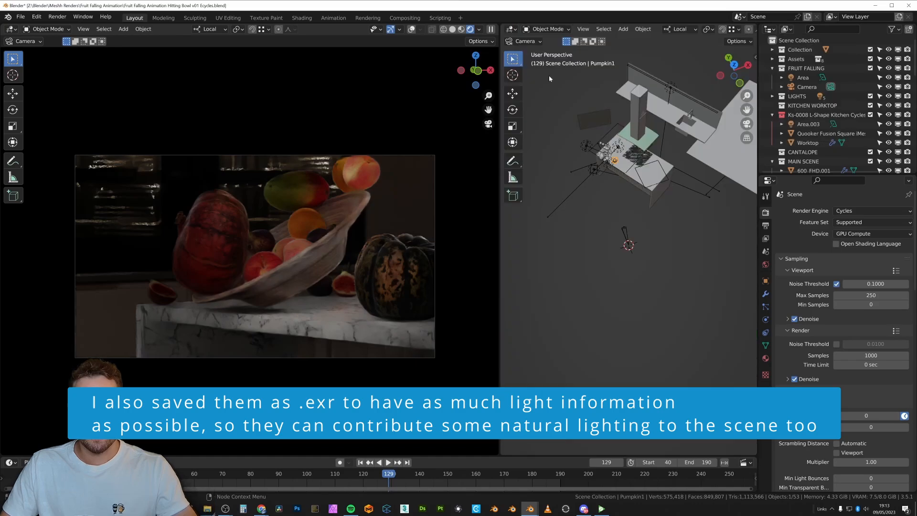
click(598, 119)
click(491, 30)
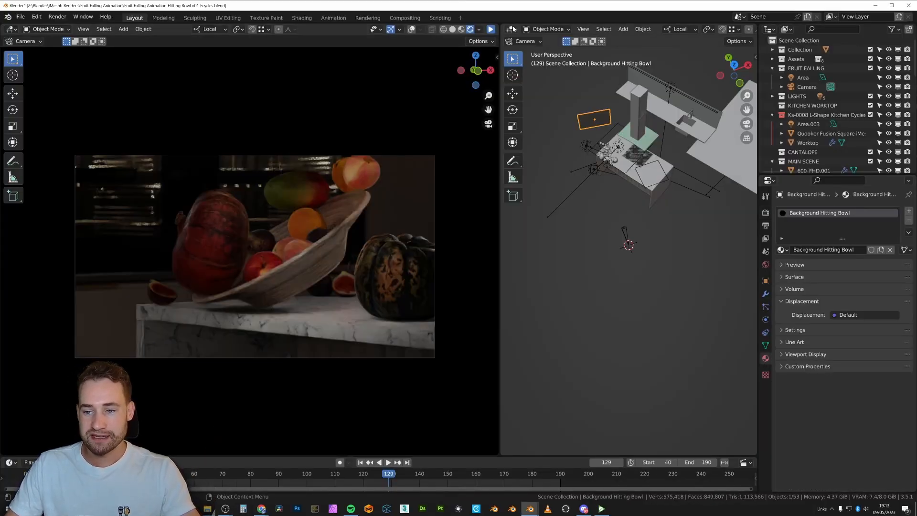
- Show the background plane's material in the Shader Editor and line up the Emission node between the image texture and Material Output, above the Principled BSDF
click(512, 29)
click(530, 115)
middle_drag(743, 287, 602, 208)
scroll(609, 252, down, 3)
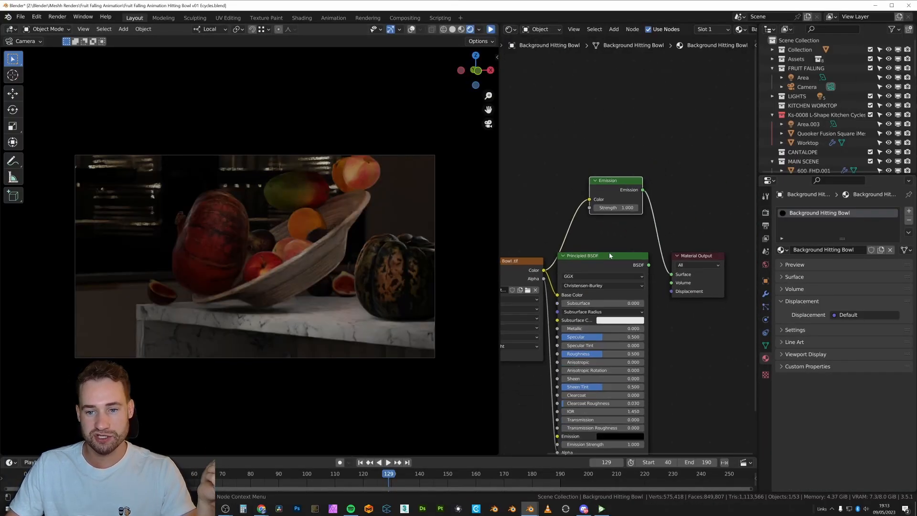
drag(609, 253, 622, 341)
drag(608, 191, 609, 254)
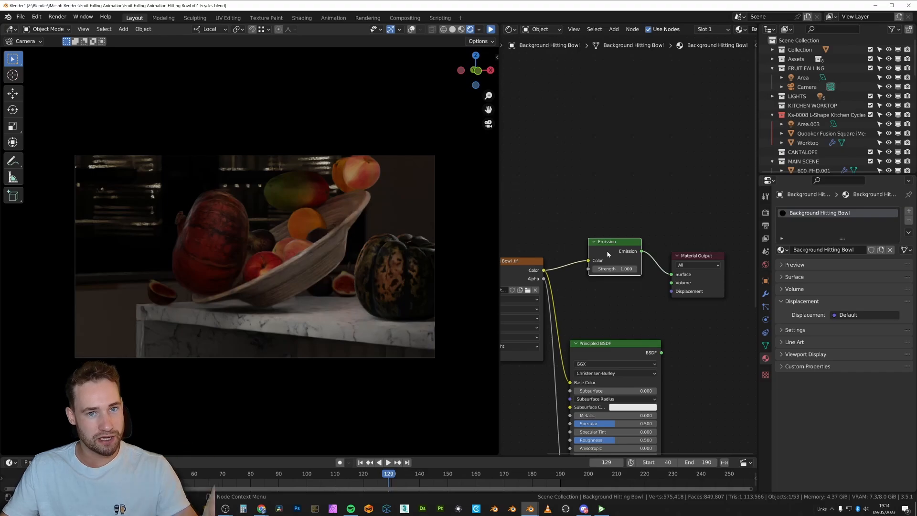
drag(607, 250, 611, 263)
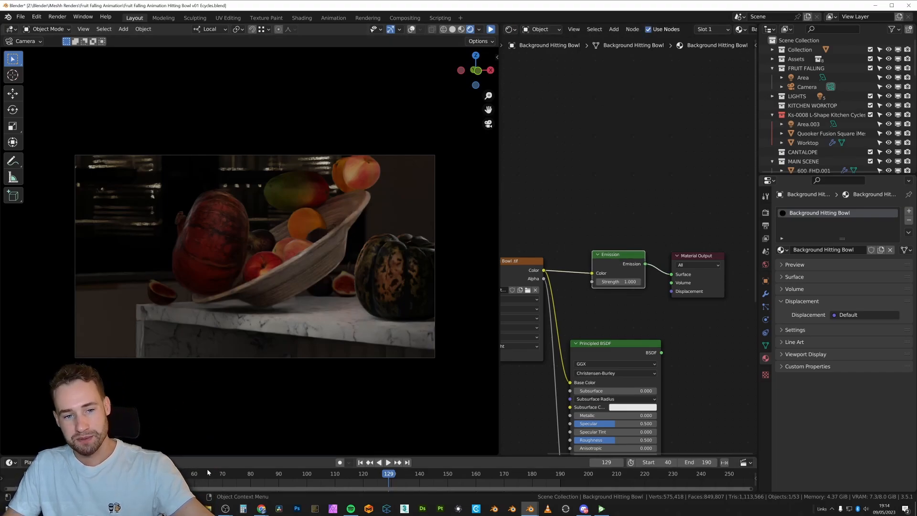
- Set the camera view to solid shading and play the fruit bowl animation from frame 73
key(z)
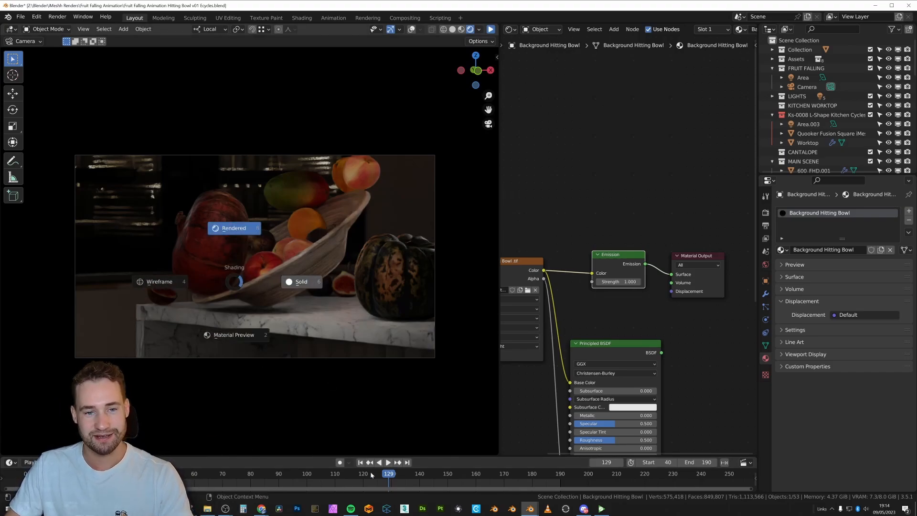
key(6)
drag(330, 476, 231, 482)
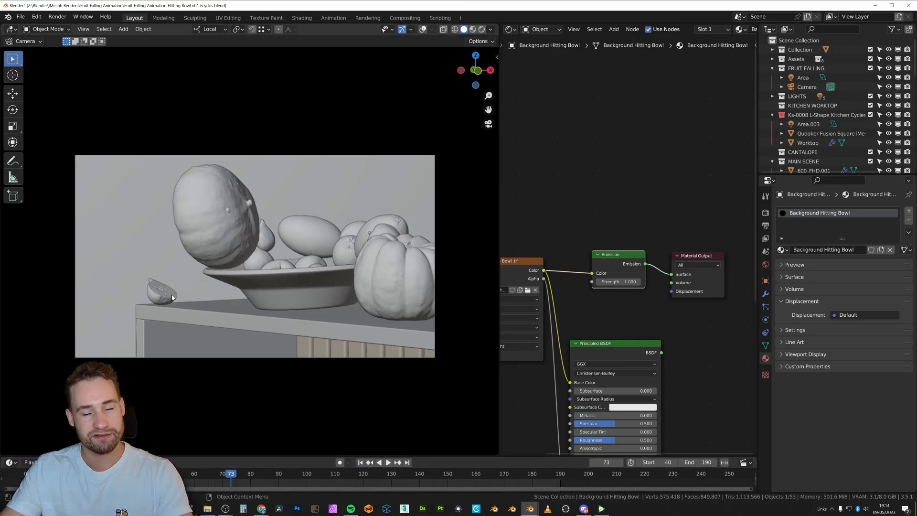
key(space)
- Switch to the Fruit Falling Animation Everything v01 file and exit local view to show the whole scene around its background plane
click(530, 508)
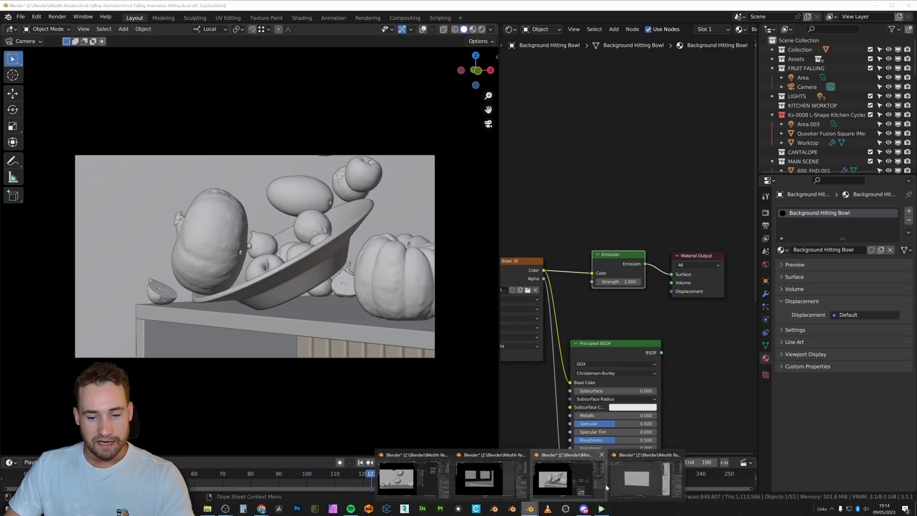
click(645, 480)
middle_drag(358, 285, 310, 272)
scroll(309, 271, down, 5)
scroll(309, 272, down, 5)
key(KP_Divide)
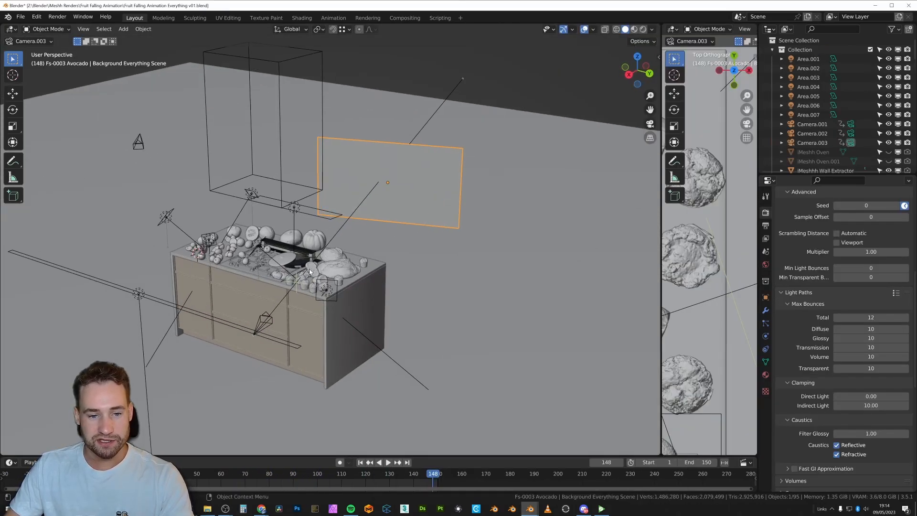
- Select Camera.002 in front of the kitchen island, make it the active camera and look through it
middle_drag(264, 304, 242, 321)
click(230, 329)
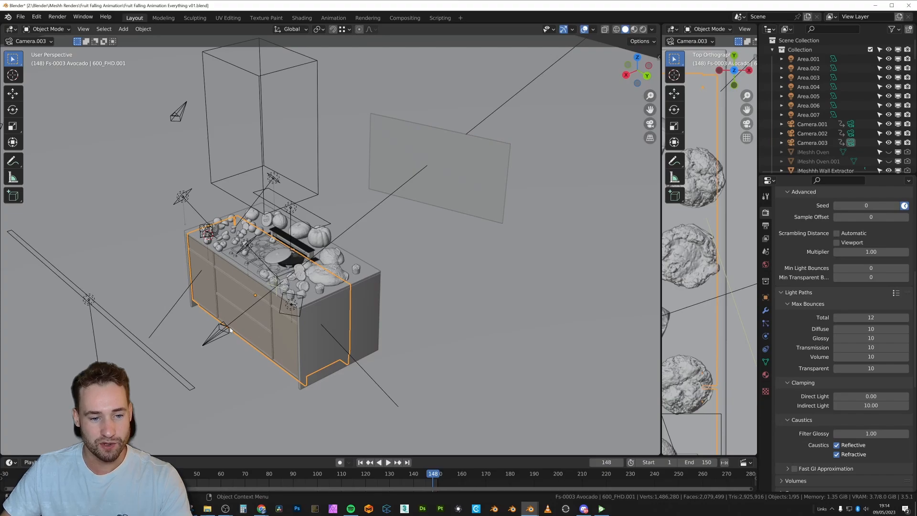
click(230, 328)
key(ctrl+KP_0)
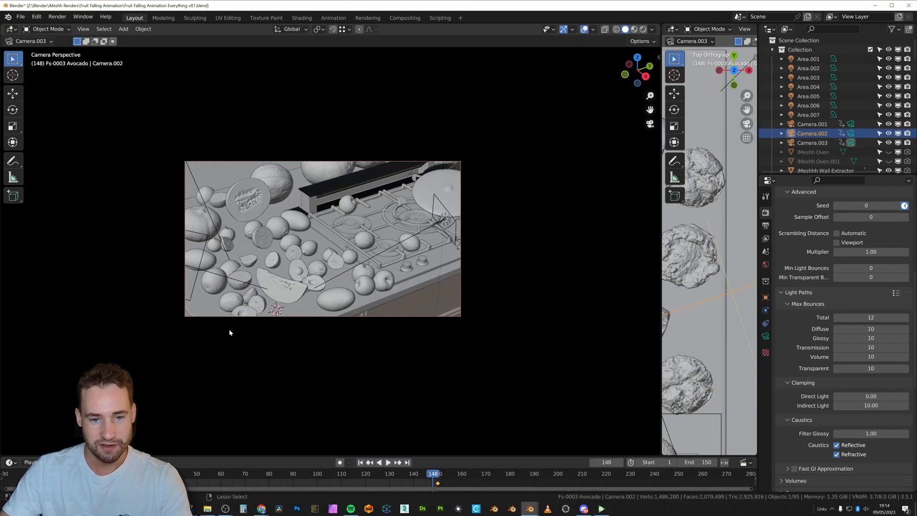
- Preview the Camera.002 view in rendered shading with the overlays hidden
key(z)
click(230, 285)
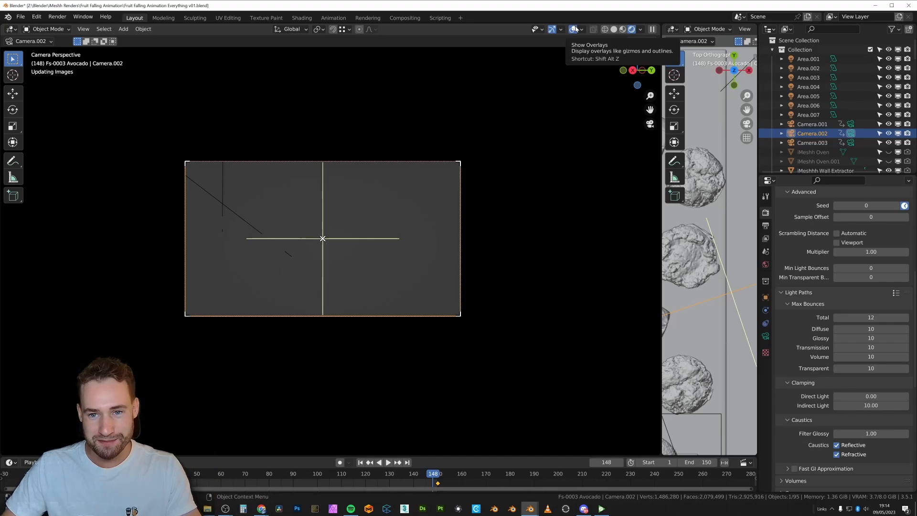
click(576, 29)
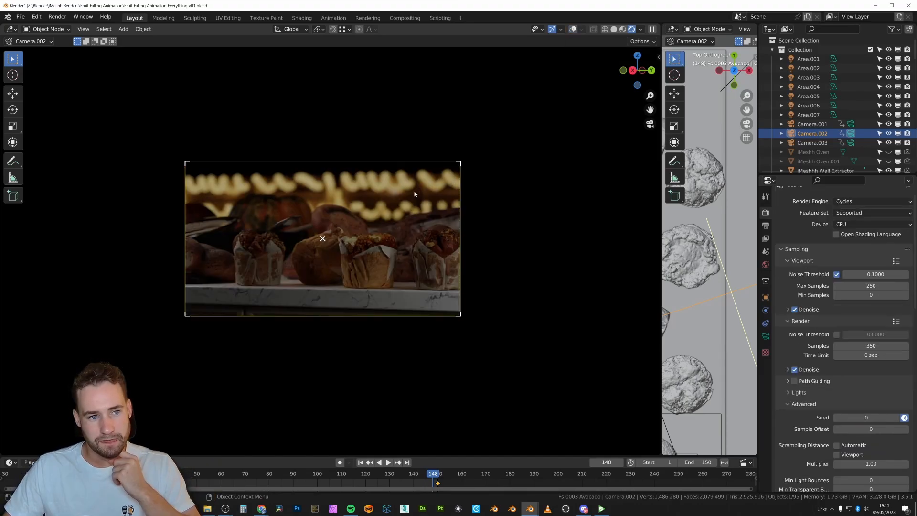
- Select the background plane, view the kitchen island and plane from outside the camera, and return to solid shading
click(402, 194)
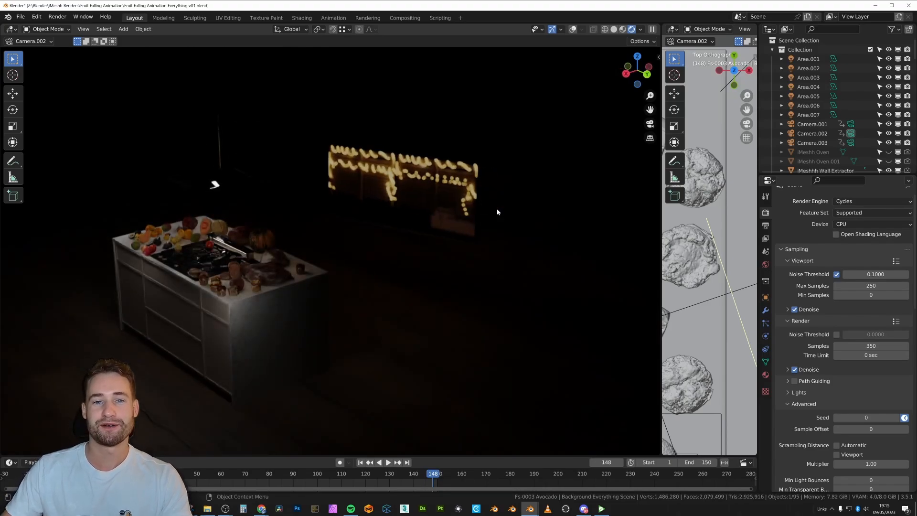
middle_drag(497, 212, 362, 258)
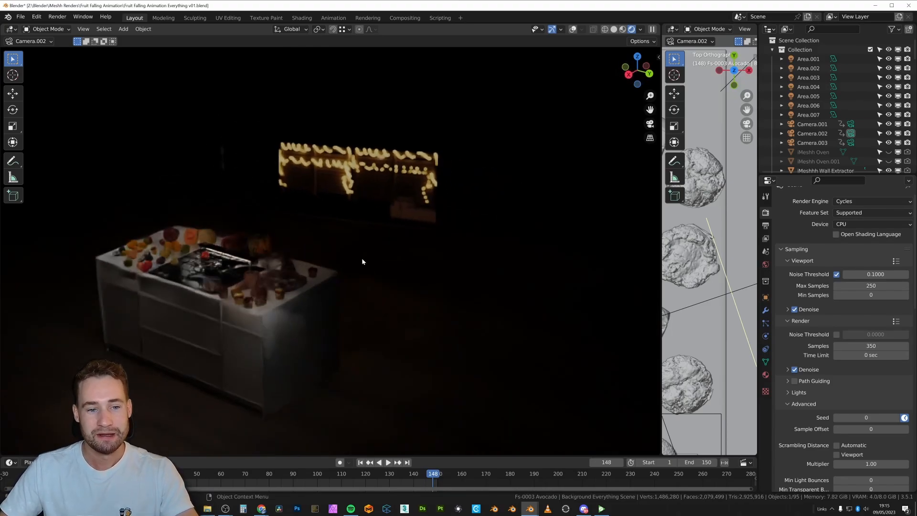
key(z)
key(6)
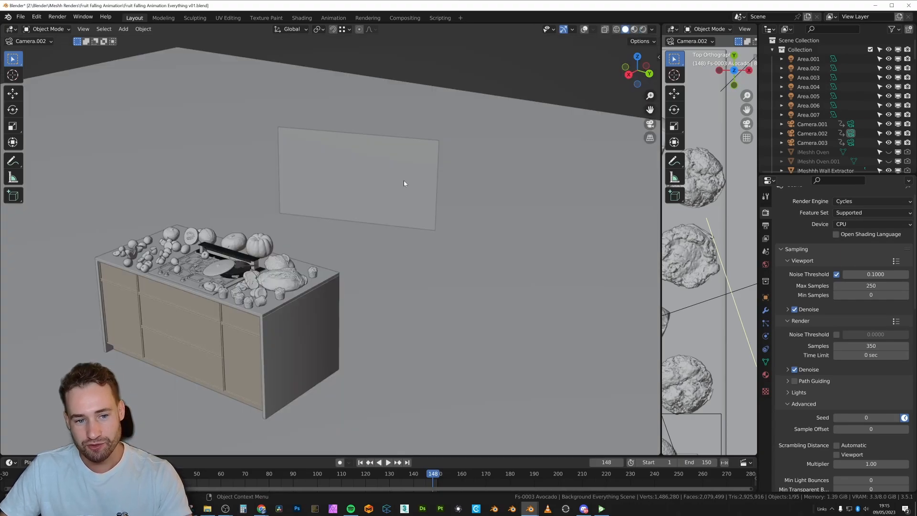
- Isolate the background plane with overlays shown and preview its image in rendered shading, including through the camera
key(KP_Divide)
key(shift+alt+z)
key(z)
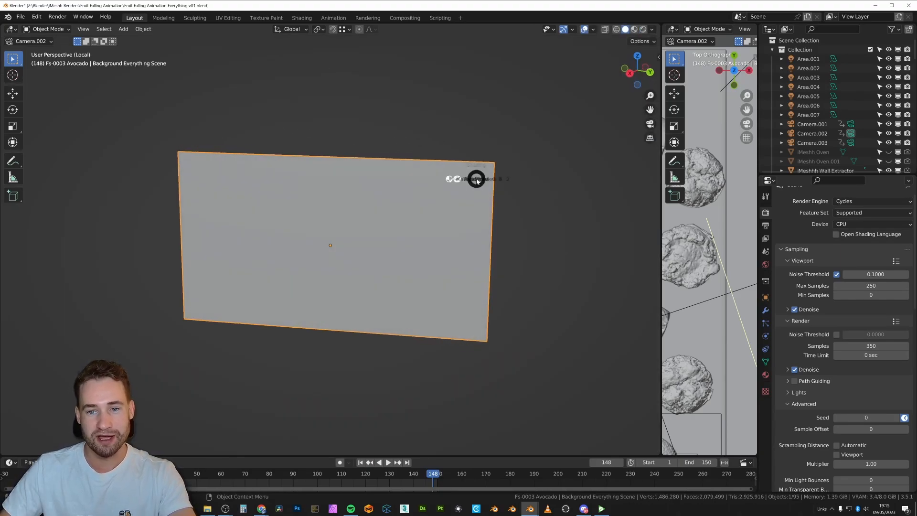
click(480, 140)
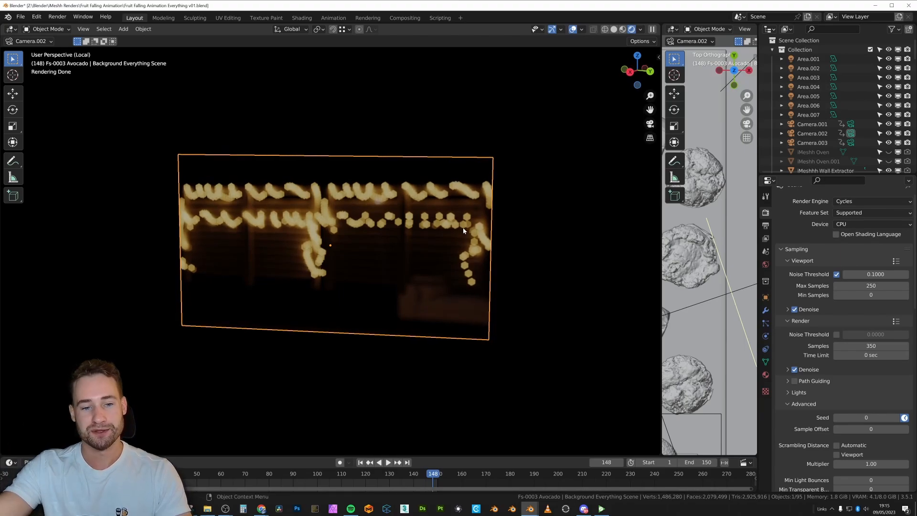
key(KP_0)
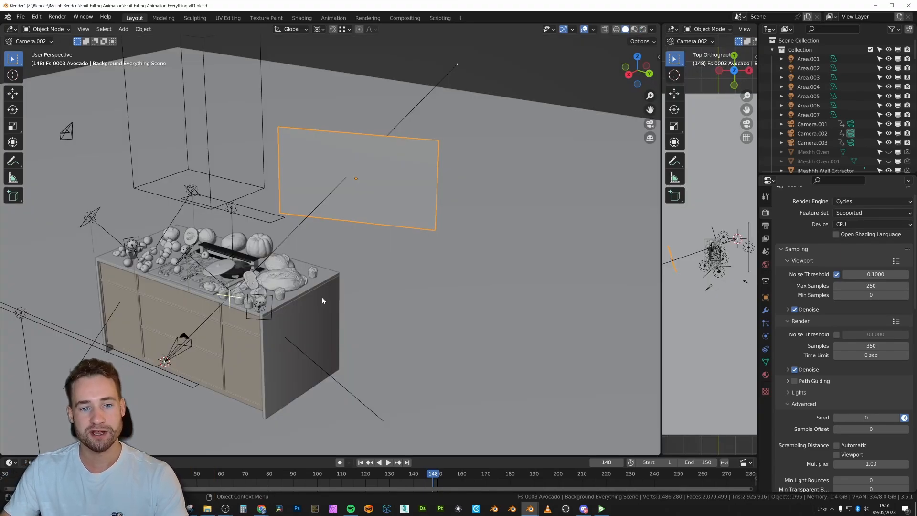
- Select Camera.002 in front of the kitchen island and preview its view in rendered shading without overlays
click(183, 340)
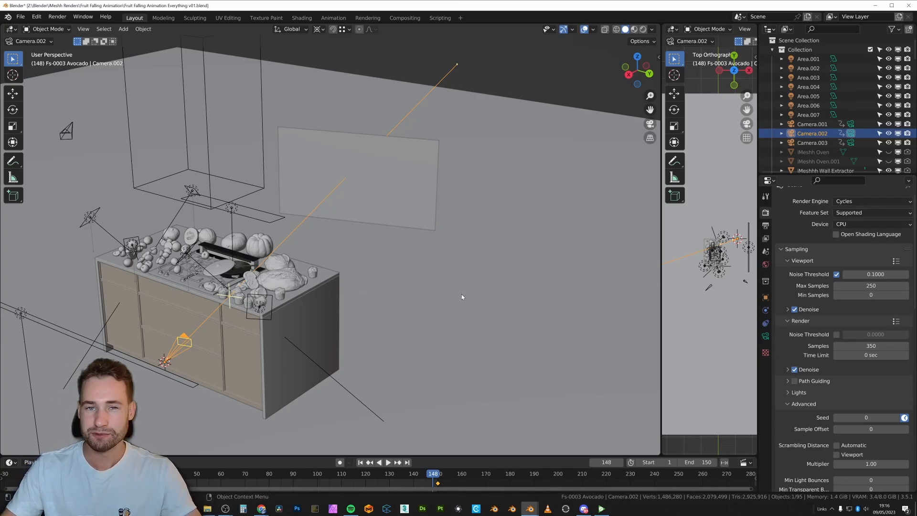
key(KP_0)
key(z)
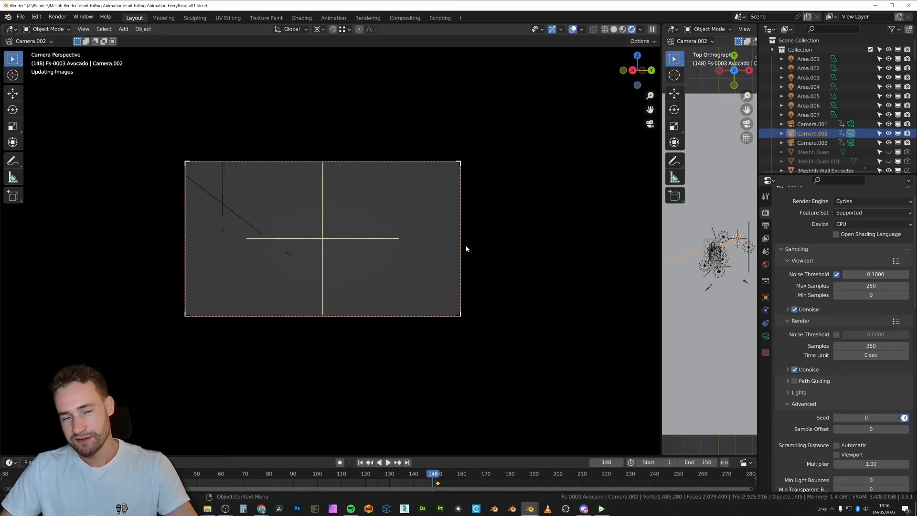
click(573, 30)
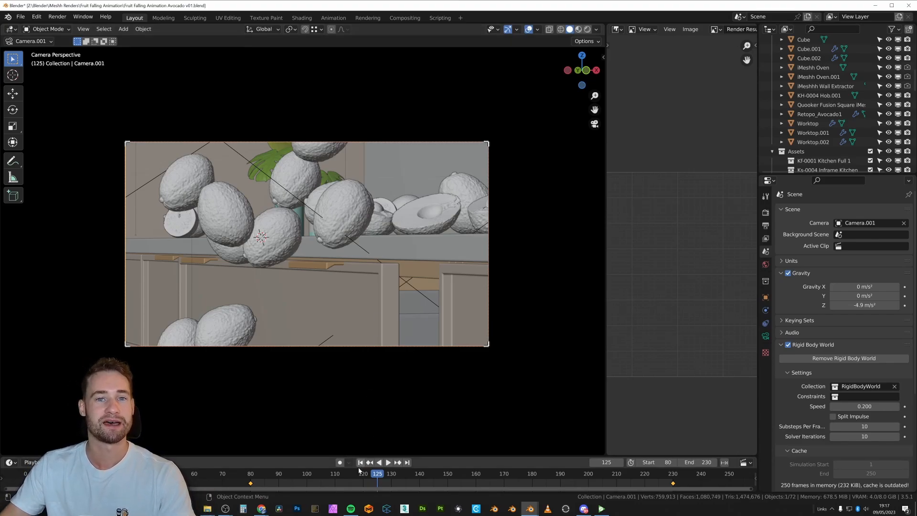
- Play the falling avocado animation through Camera.001 in the Avocado v01 file and scrub its timeline
key(space)
drag(582, 485, 313, 488)
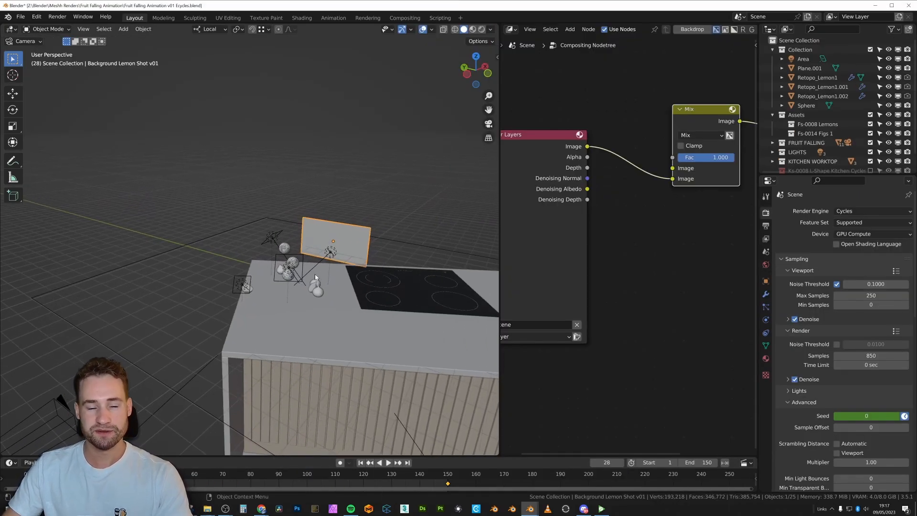
- Select the Area.001 light near the lemons in the Ecycles file and look through the scene camera
middle_drag(315, 277, 293, 346)
click(360, 295)
scroll(295, 310, up, 2)
click(327, 309)
key(KP_0)
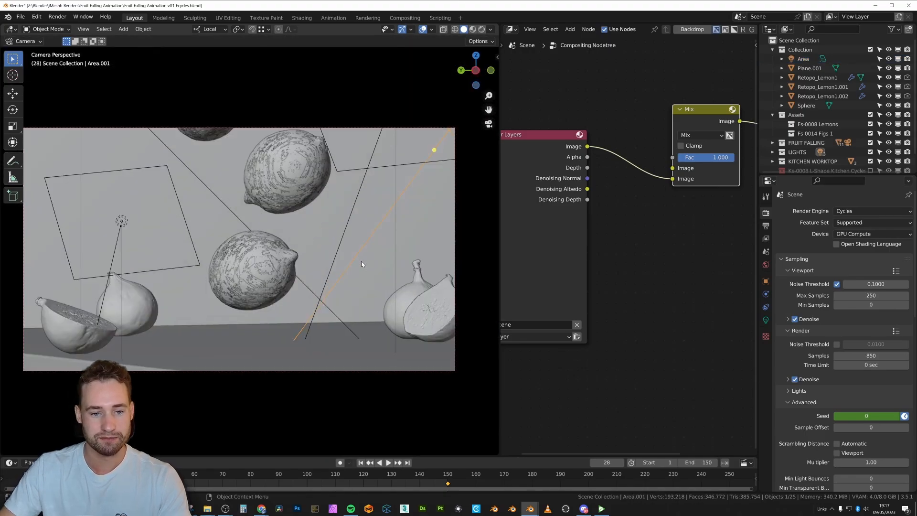
- Select the Area.004 light above the figs and preview the lemon shot in rendered shading
click(138, 241)
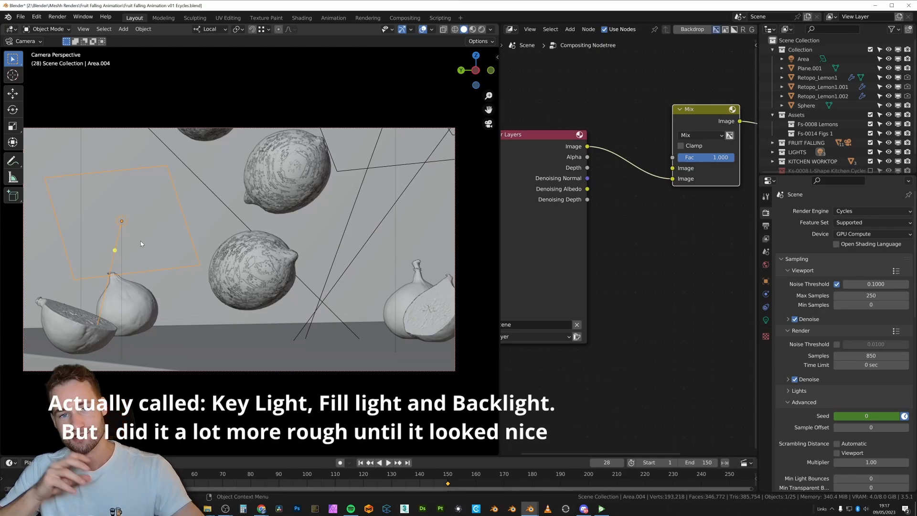
key(z)
click(276, 268)
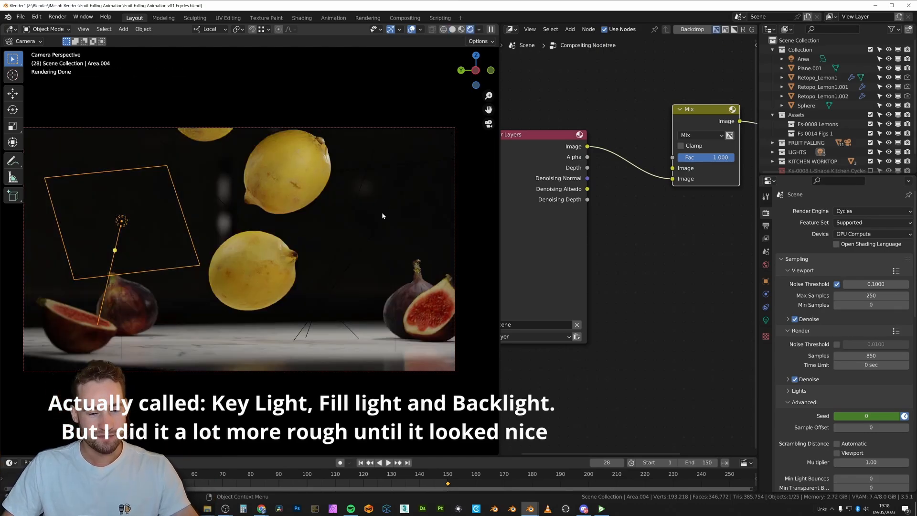
- Leave the camera view to inspect the lit worktop and fruit in rendered shading, and return to solid shading
key(KP_0)
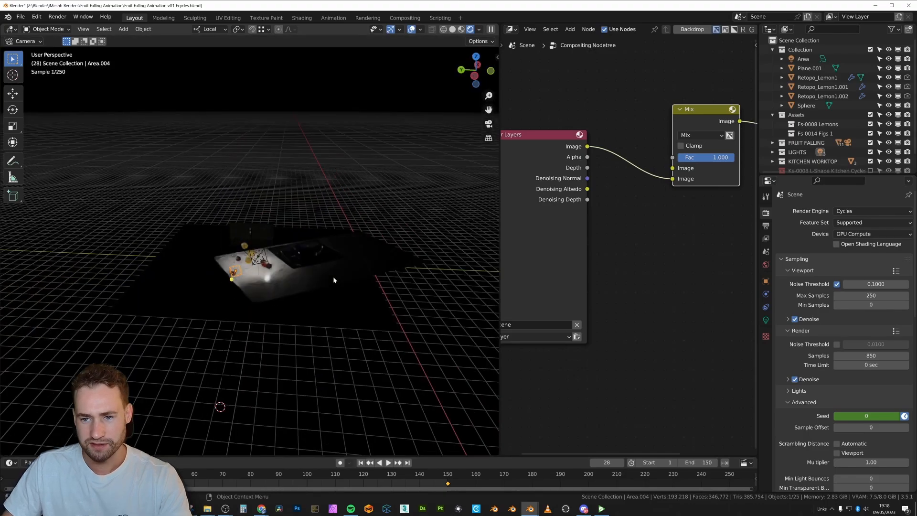
scroll(333, 276, up, 5)
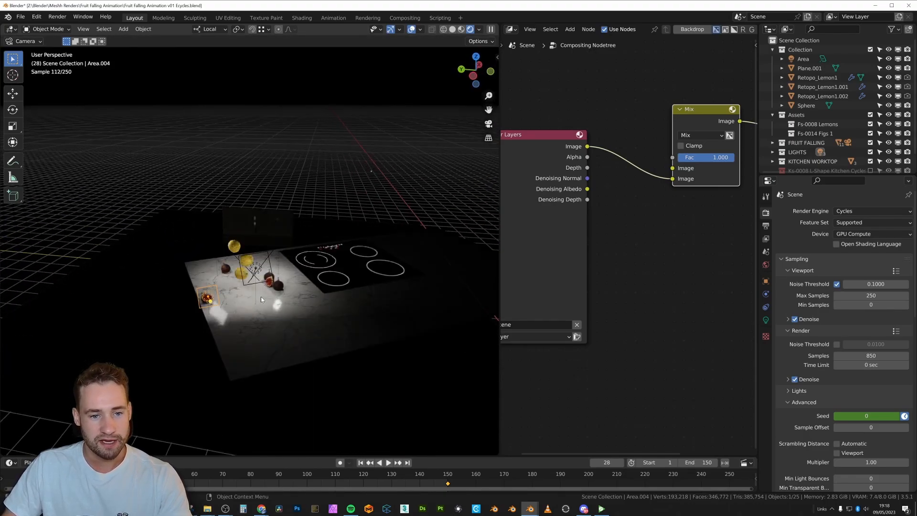
scroll(286, 314, up, 5)
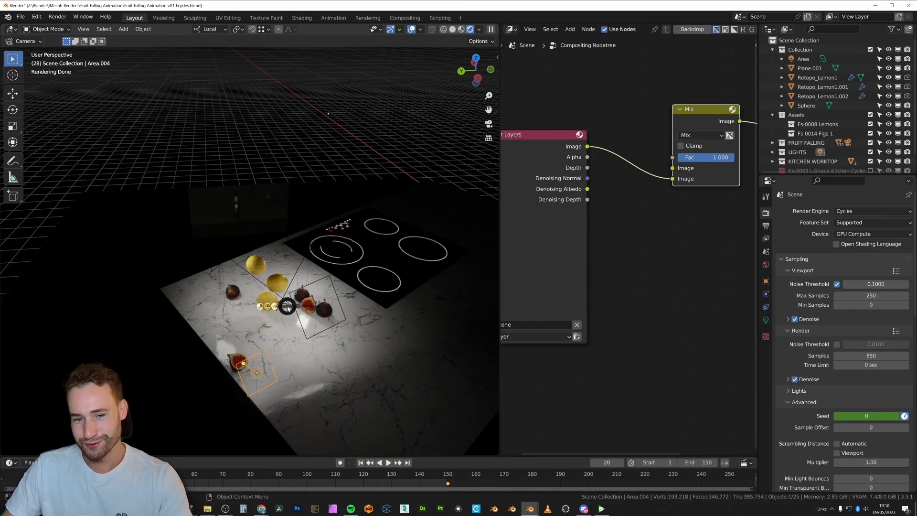
click(328, 297)
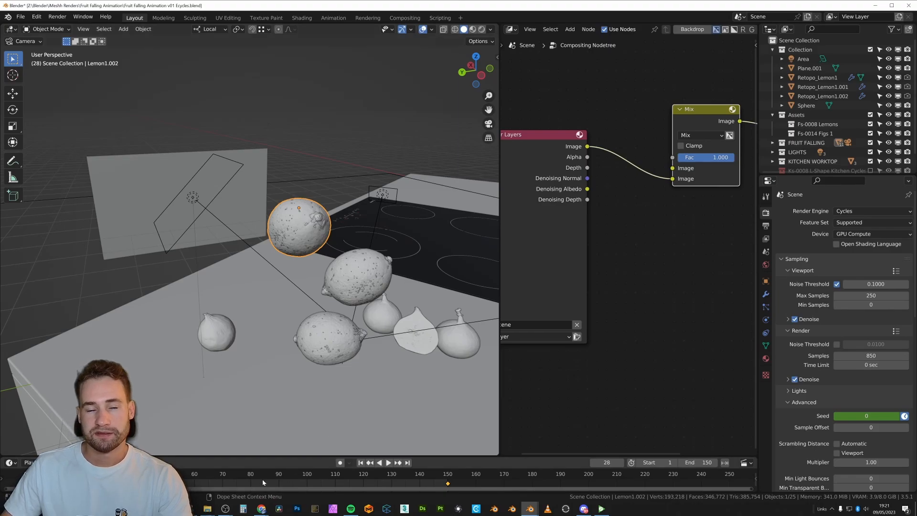
- Play the falling lemon animation through the camera from frame 13 and replay it from an earlier frame
drag(104, 474, 62, 474)
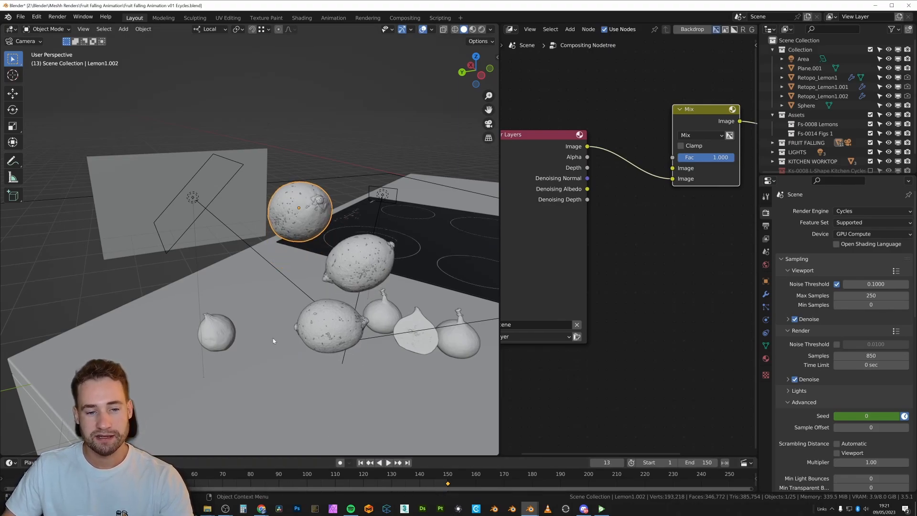
key(KP_0)
key(space)
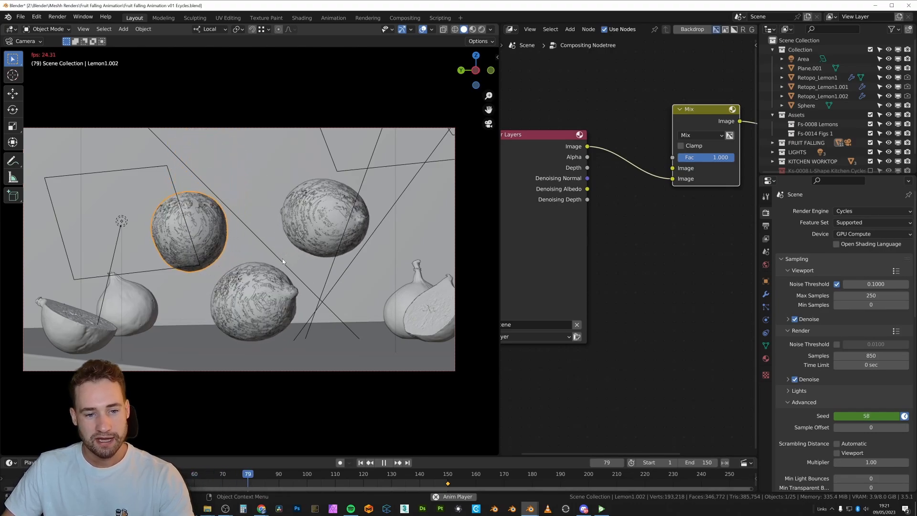
key(space)
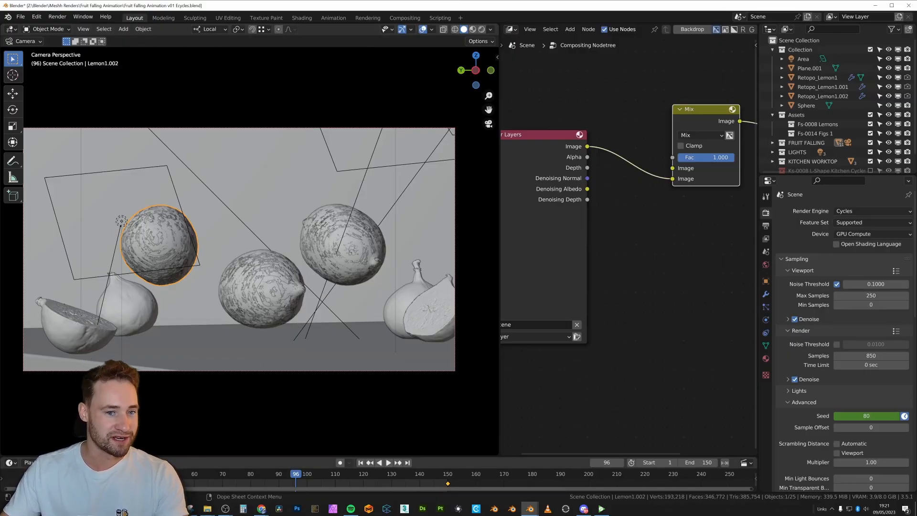
drag(158, 474, 106, 474)
key(space)
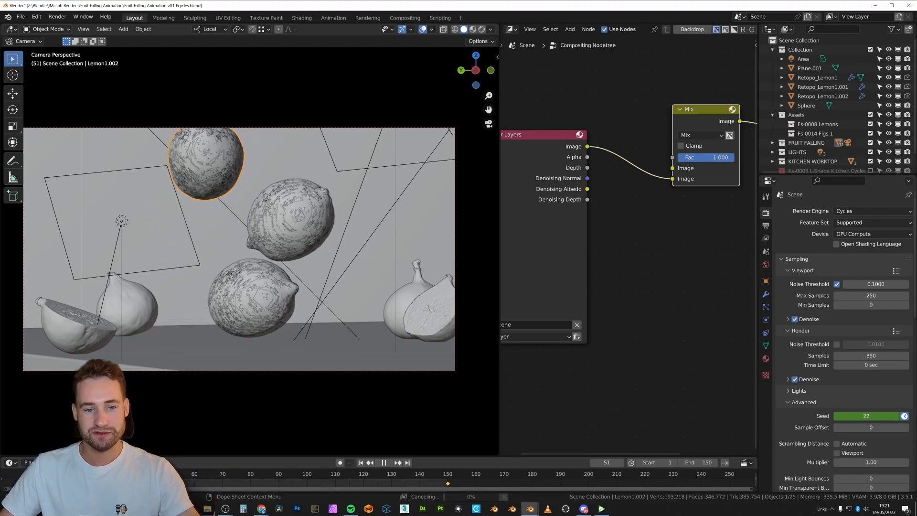
key(Escape)
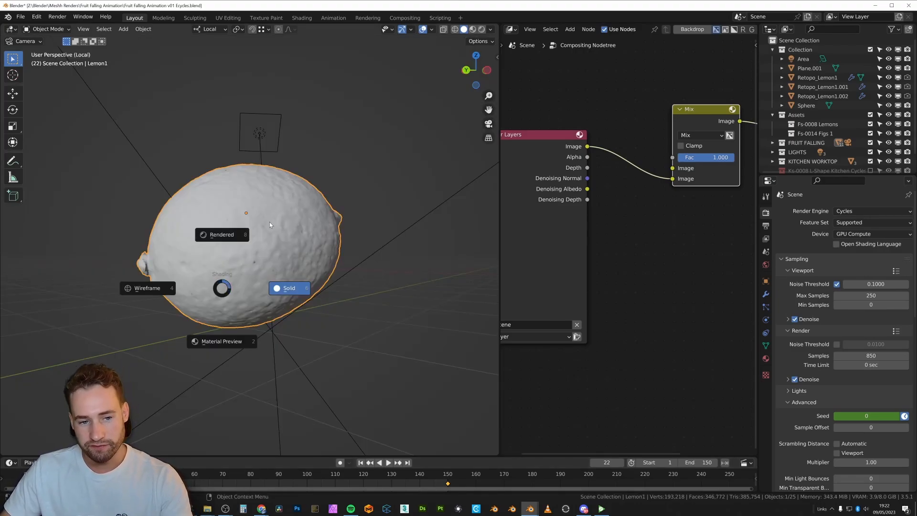
- Examine the isolated Lemon1 in solid shading and check its mesh density in Edit Mode
click(262, 245)
mouse_move(318, 234)
middle_down()
mouse_move(283, 245)
mouse_move(351, 239)
mouse_move(236, 250)
mouse_move(289, 252)
middle_up()
key(z)
click(359, 249)
key(Tab)
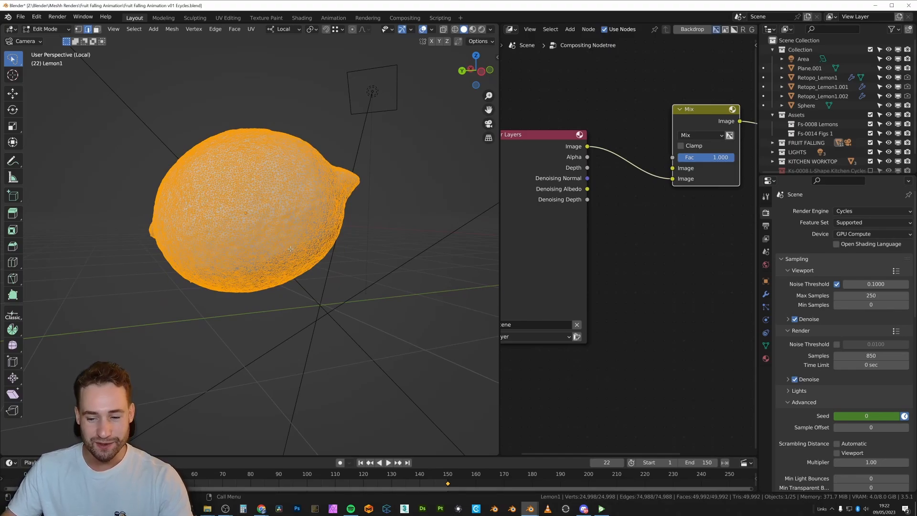
key(Tab)
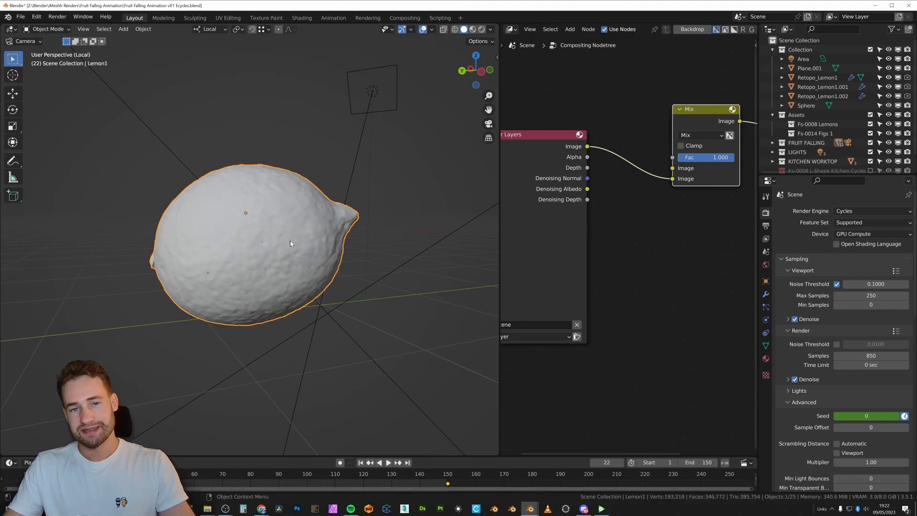
- Remesh Lemon1 with Quad Remesher using a quad count of 350
key(n)
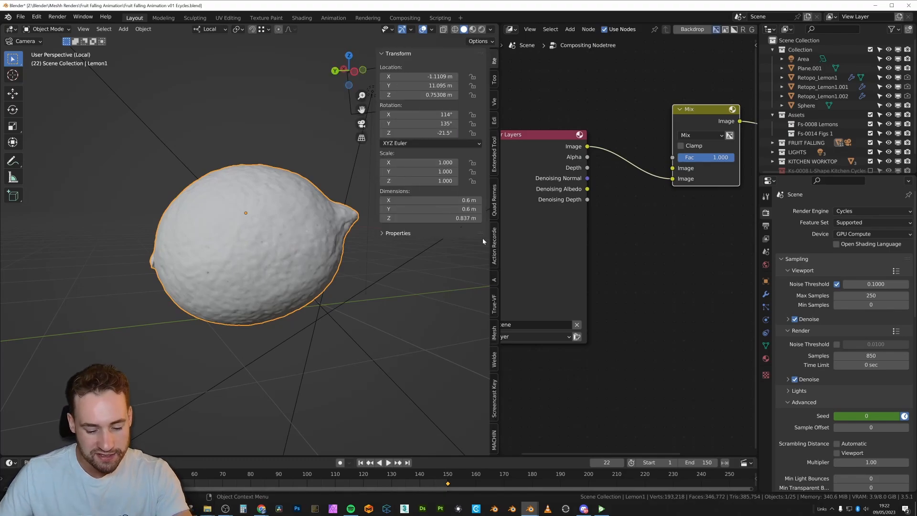
click(497, 203)
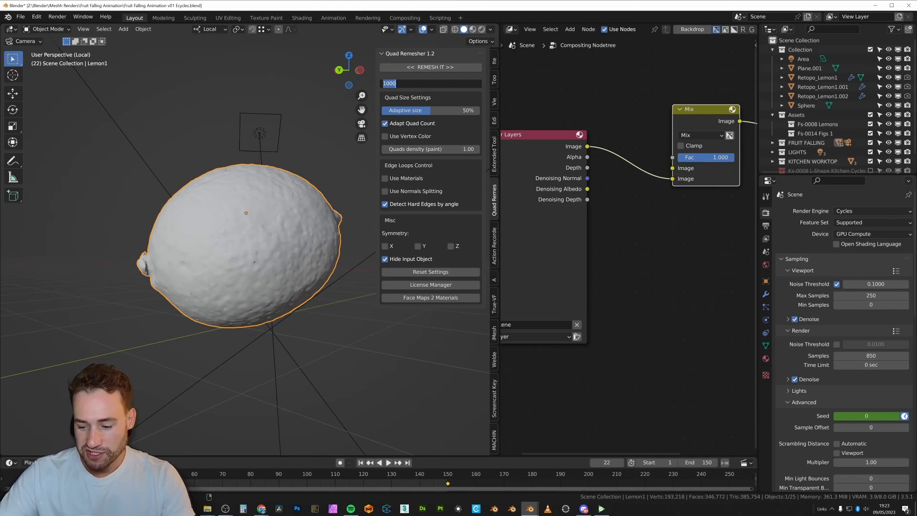
key(Return)
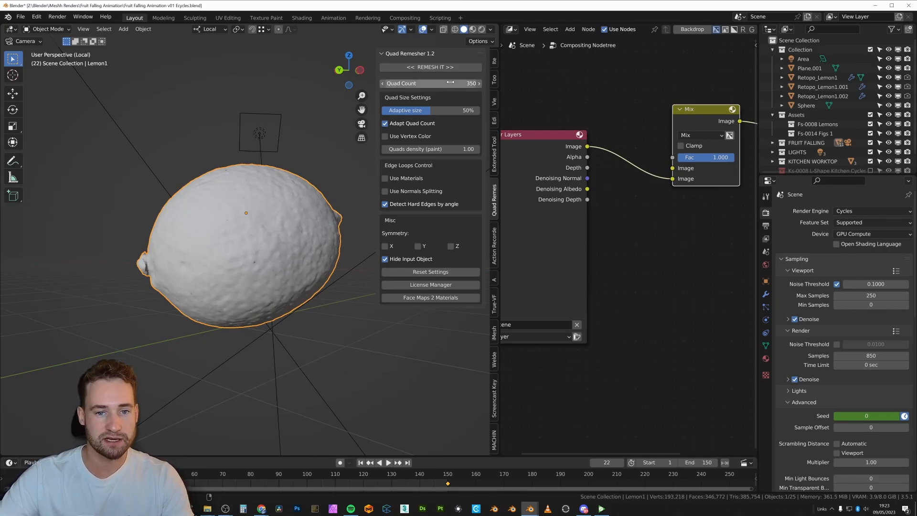
click(455, 62)
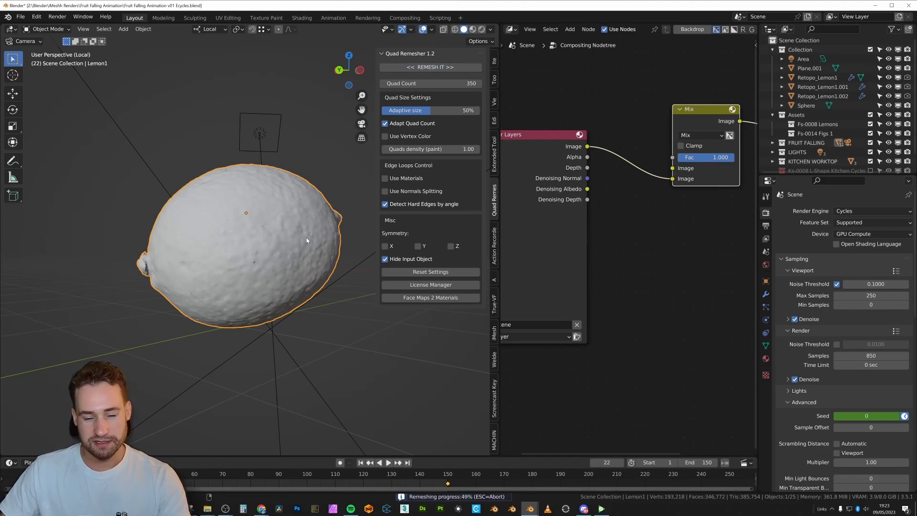
- Examine the remeshed lemon in rendered shading and inspect its quad topology in Edit Mode
mouse_move(307, 239)
middle_down()
mouse_move(170, 245)
mouse_move(289, 252)
middle_up()
key(Tab)
key(Tab)
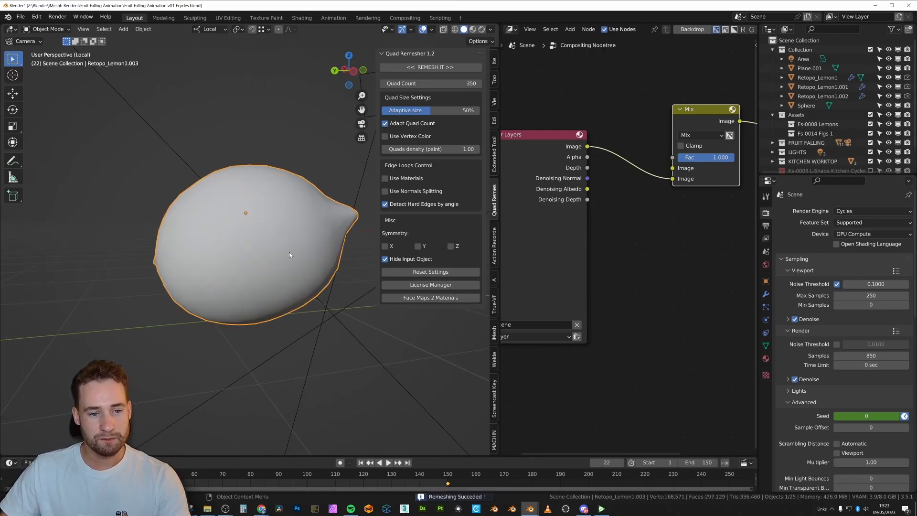
key(z)
click(289, 220)
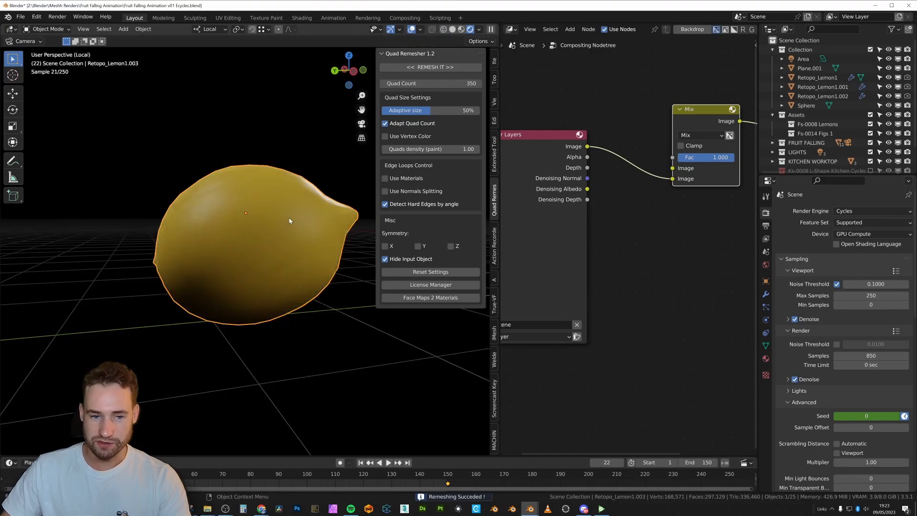
key(Tab)
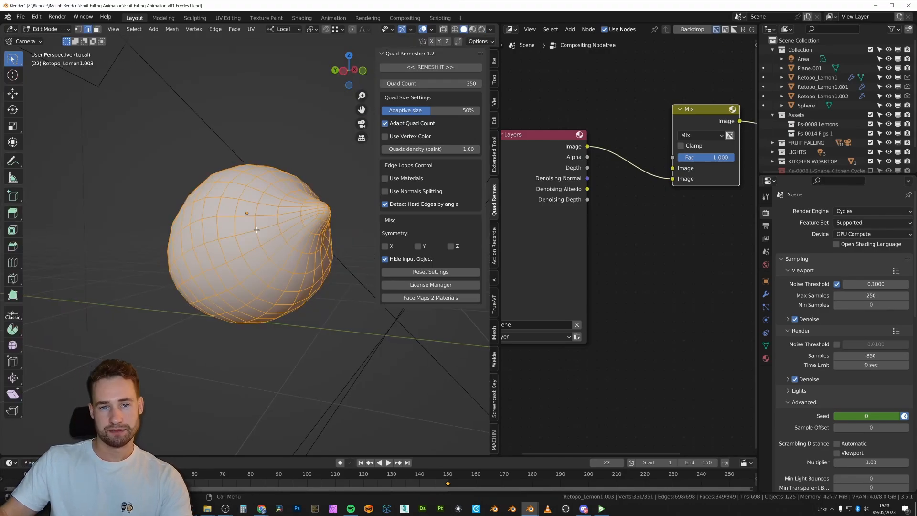
key(Tab)
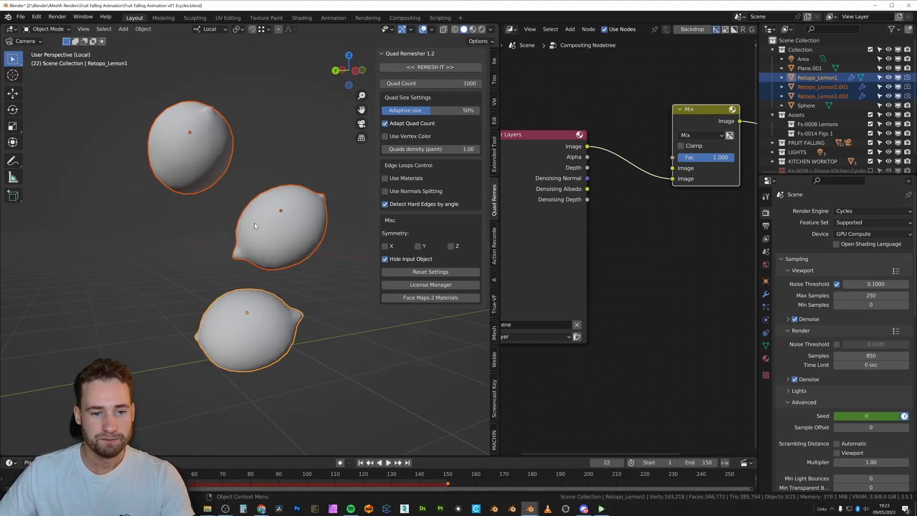
- Select Retopo_Lemon1.001 and play the isolated remeshed lemons' falling simulation up to frame 131
click(254, 223)
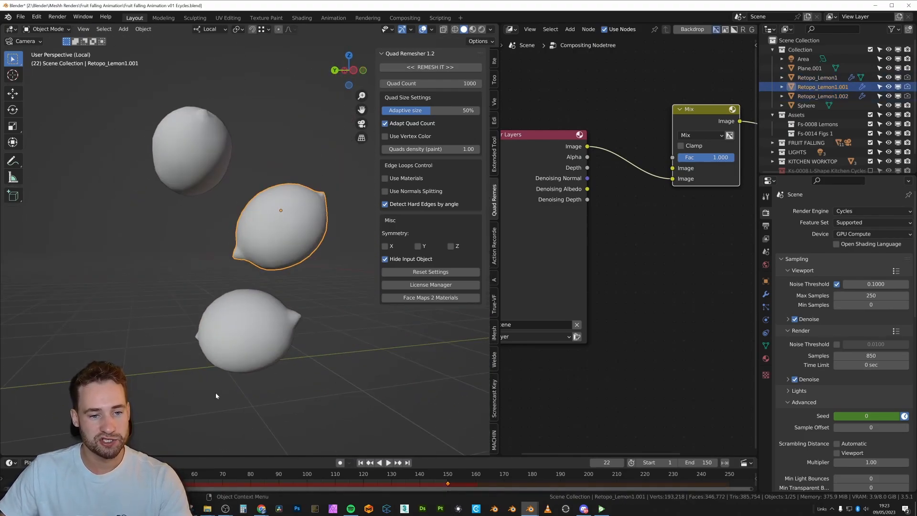
key(space)
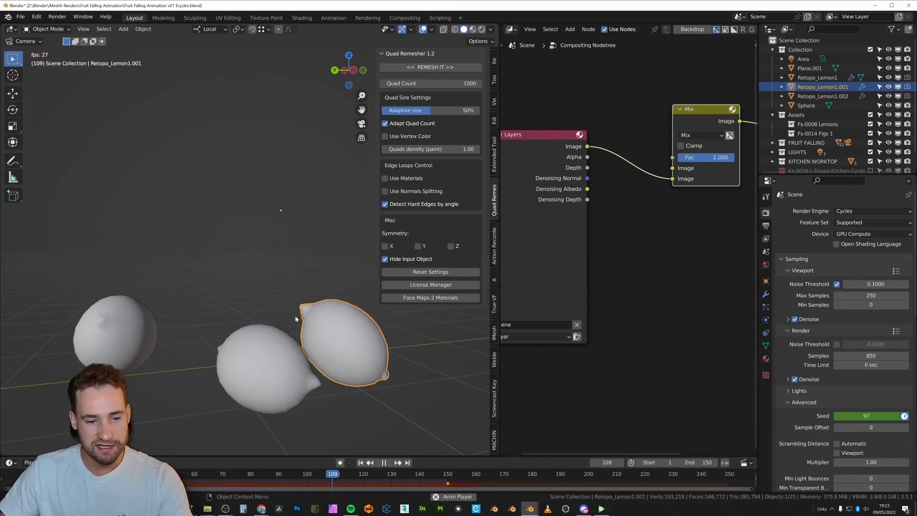
key(space)
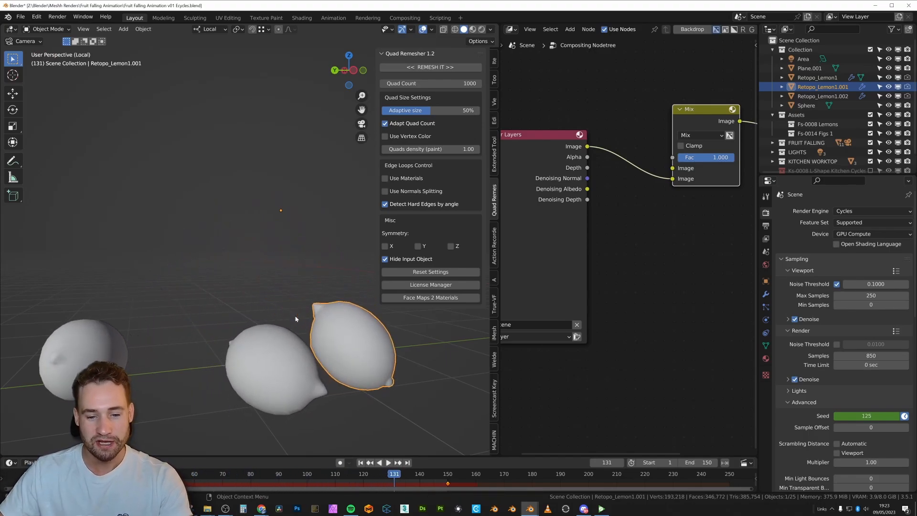
- Examine the physics properties of Retopo_Lemon1, including its soft body edges, cache, self collision, solver and collision settings
click(295, 355)
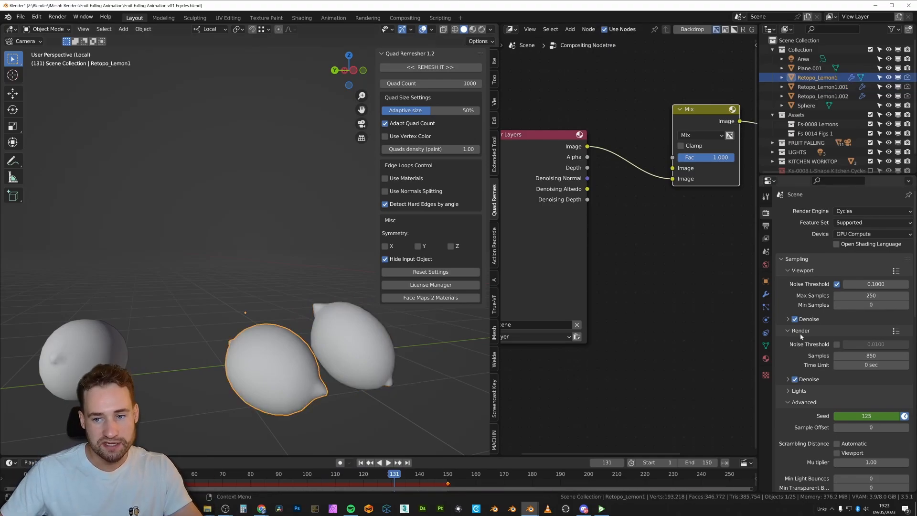
click(766, 320)
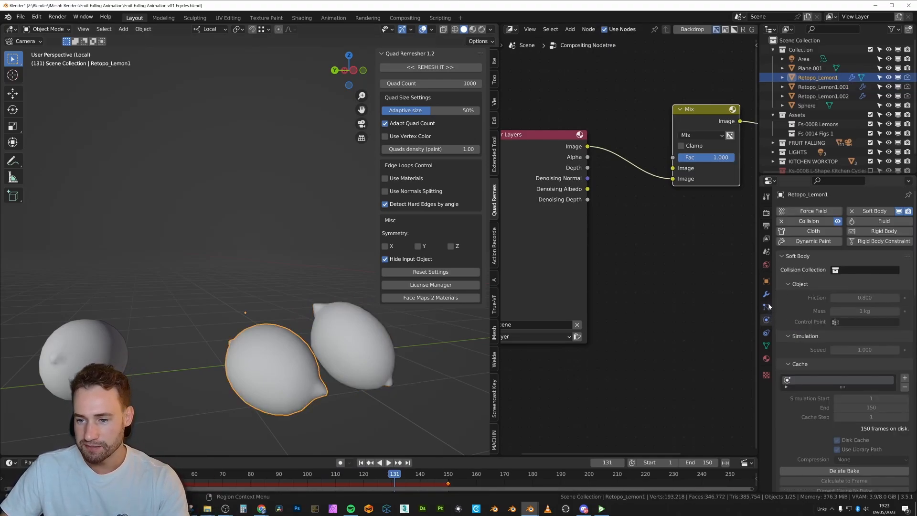
click(768, 307)
click(767, 294)
click(766, 307)
click(767, 320)
click(766, 333)
click(767, 324)
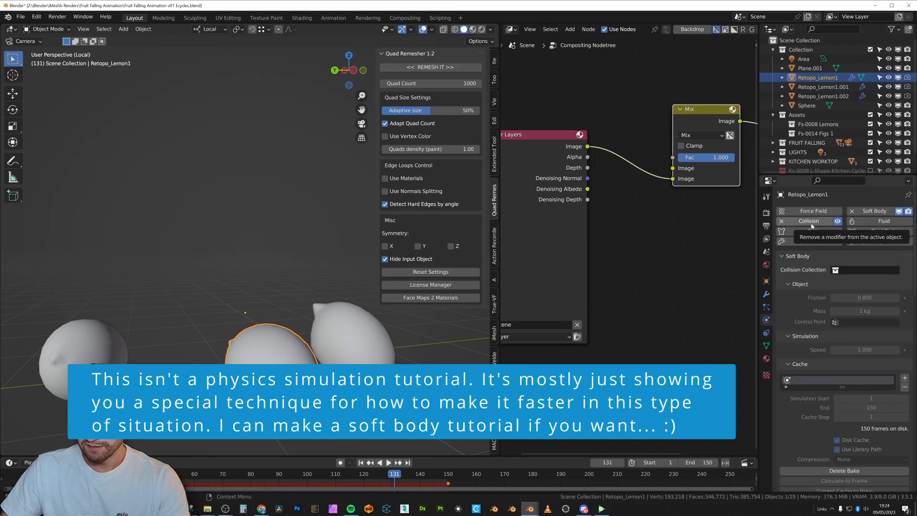
scroll(799, 292, down, 2)
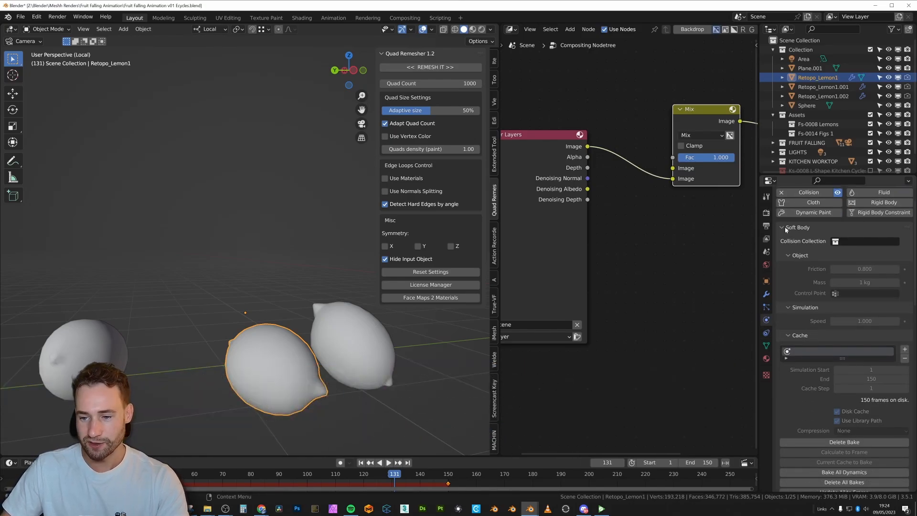
scroll(799, 343, down, 10)
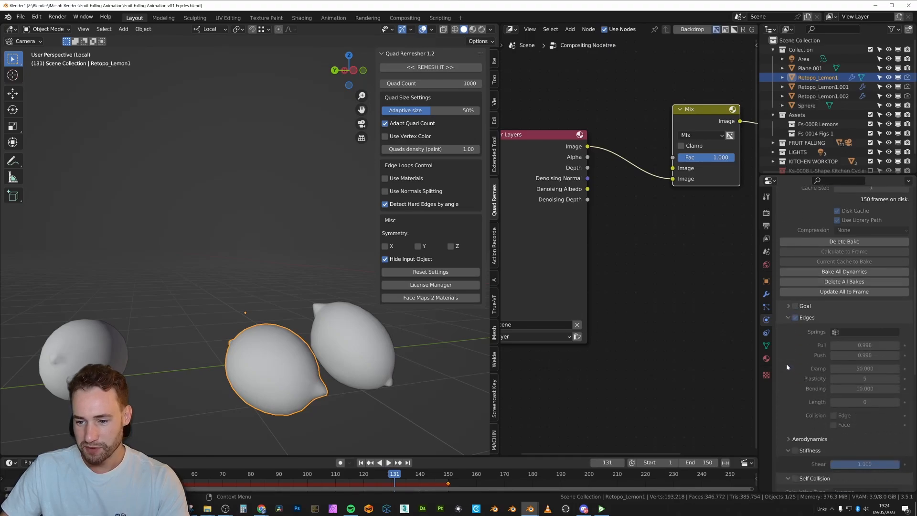
scroll(787, 366, down, 2)
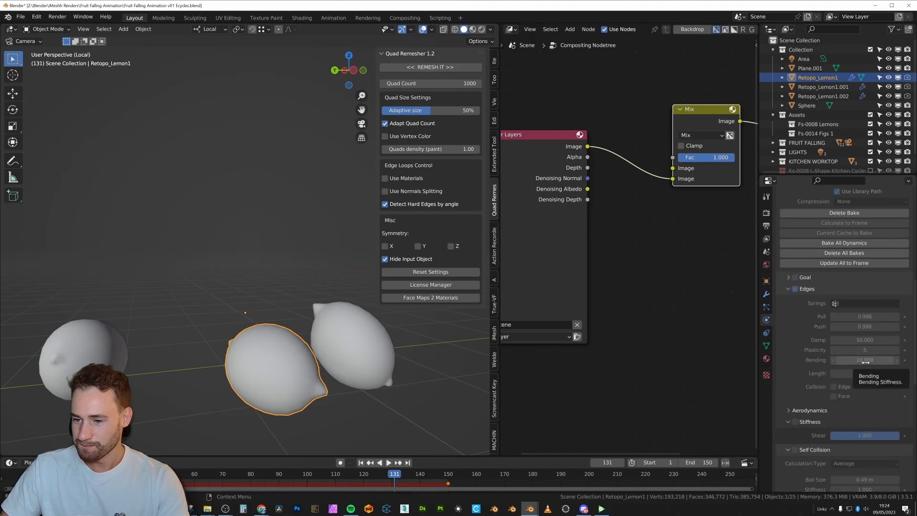
scroll(851, 430, down, 15)
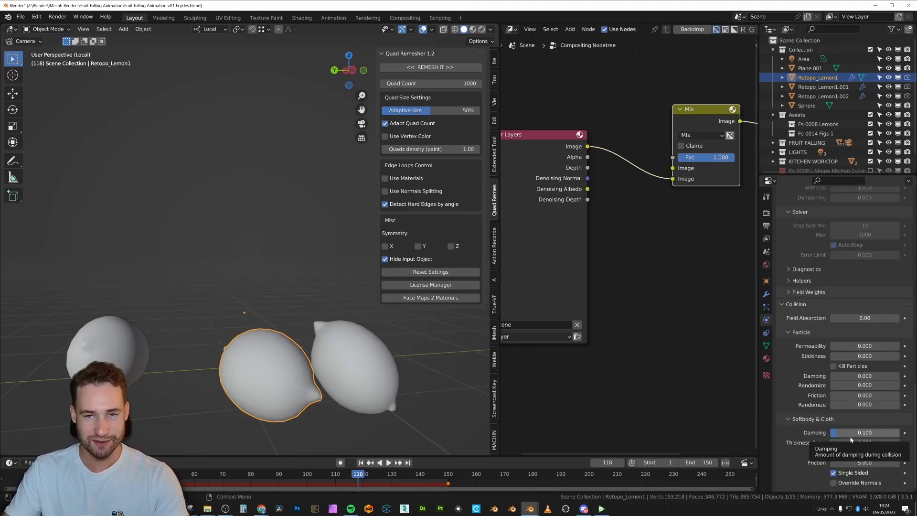
scroll(812, 405, up, 15)
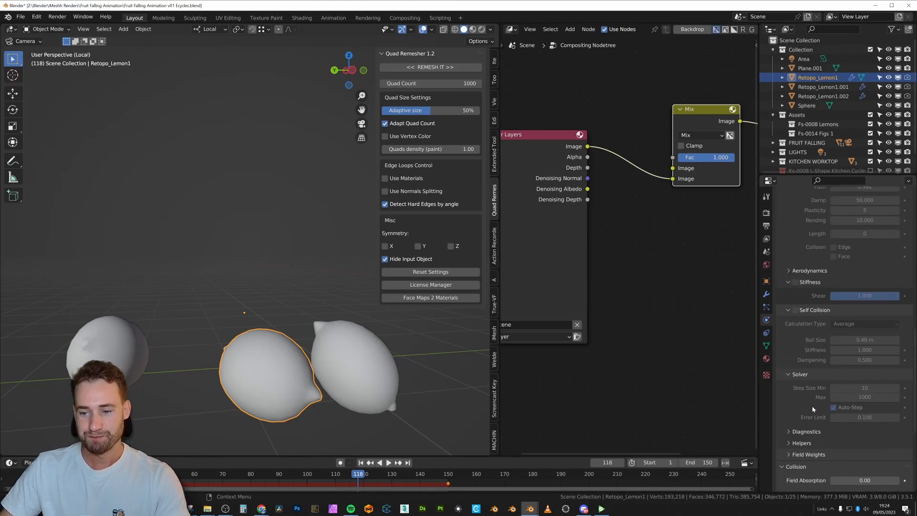
- Show the transform values of Retopo_Lemon1 and replay the lemons' simulation up to frame 121
click(495, 61)
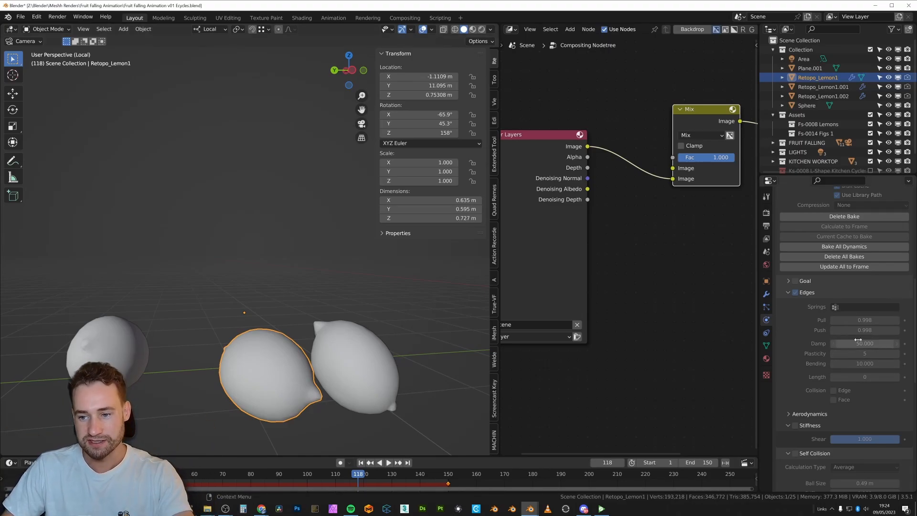
scroll(823, 381, up, 3)
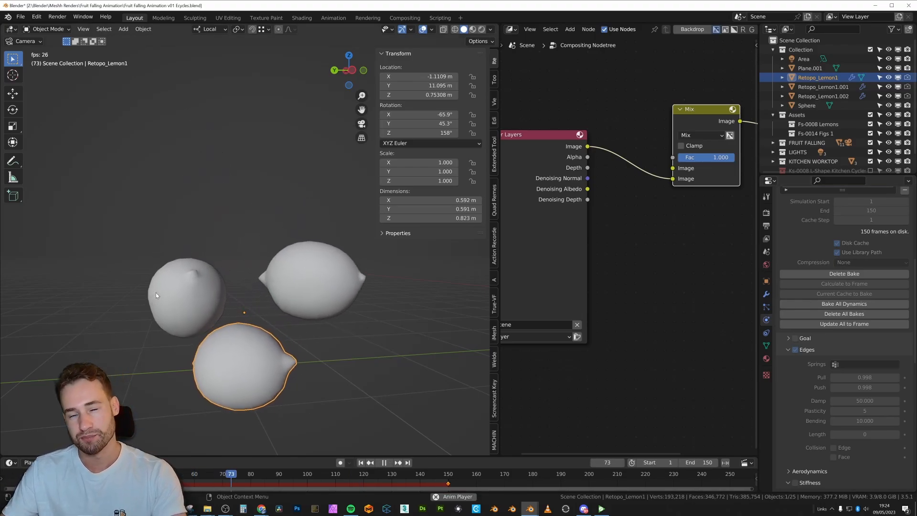
key(space)
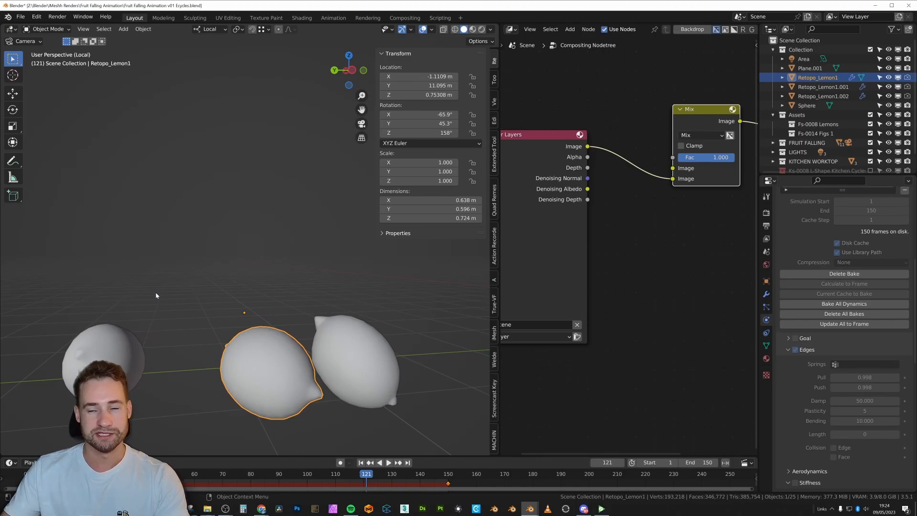
- Leave the isolated view and isolate the detailed Lemon1 together with Retopo_Lemon1
key(KP_Divide)
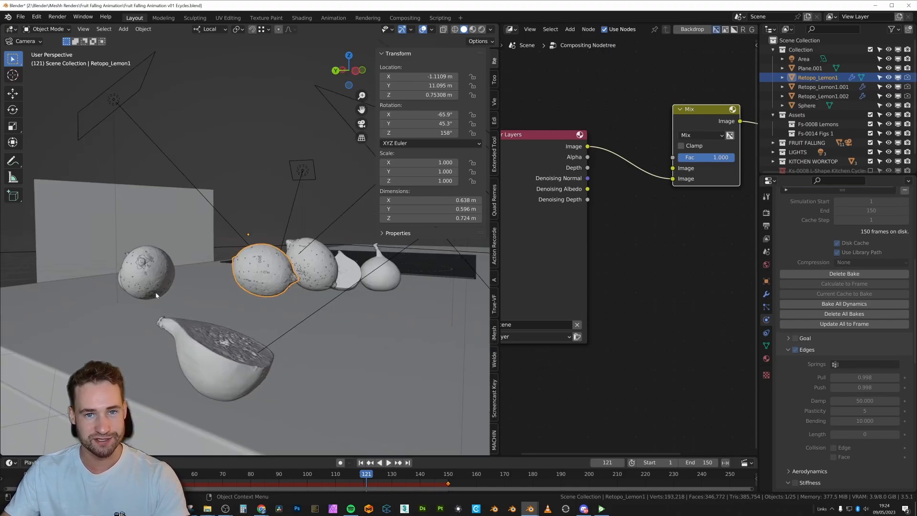
shift+click(262, 264)
key(KP_Divide)
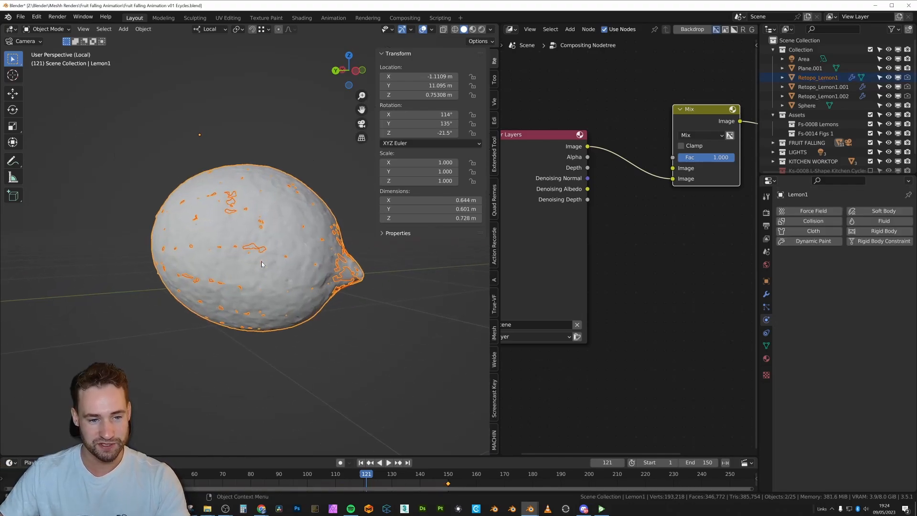
key(g)
key(Escape)
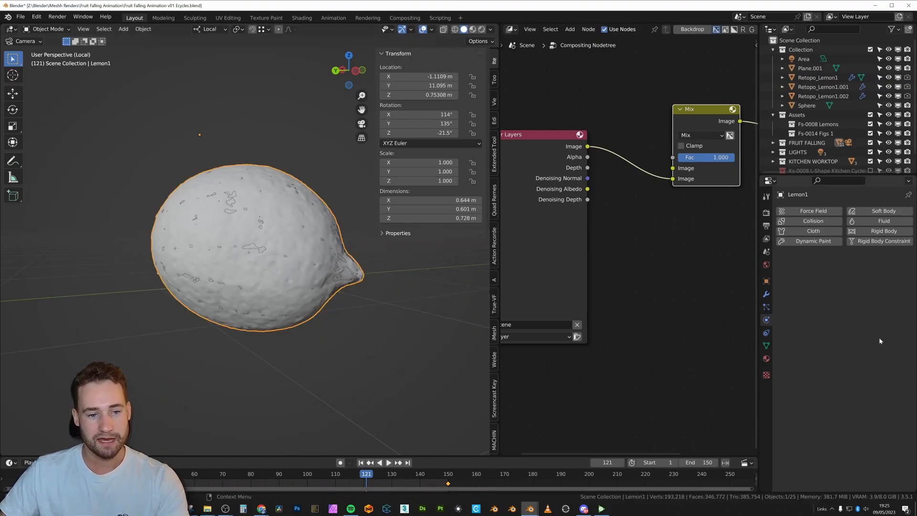
- Clear the target object of Lemon1's Surface Deform modifier
click(769, 295)
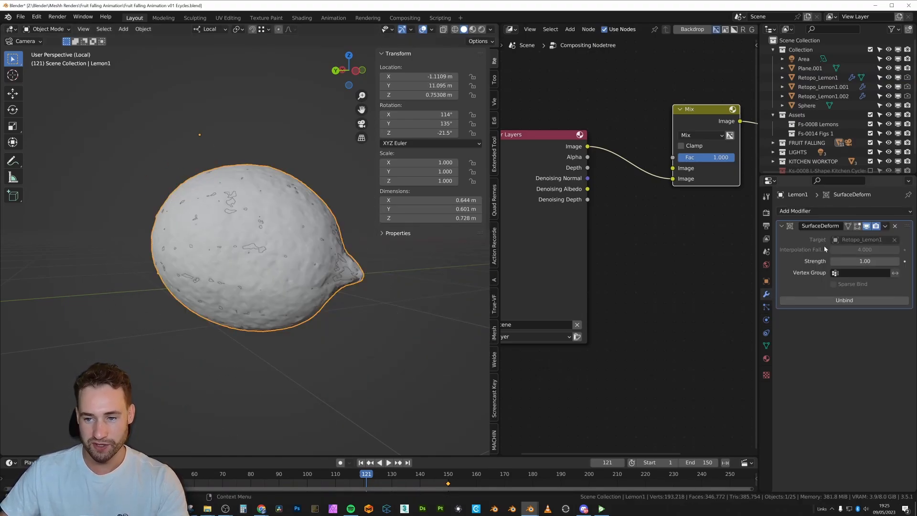
click(814, 211)
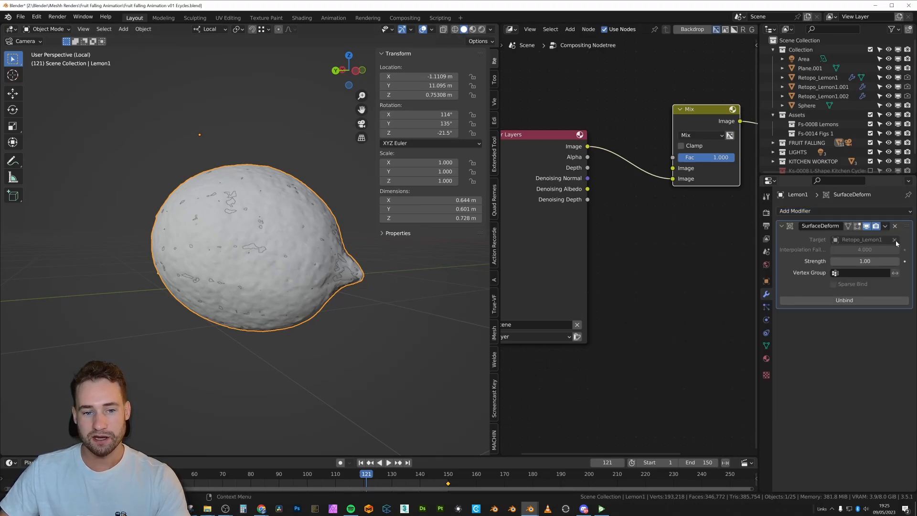
click(894, 239)
- Return the animation to frame 0 with both the detailed and remeshed lemons in view
click(302, 474)
key(space)
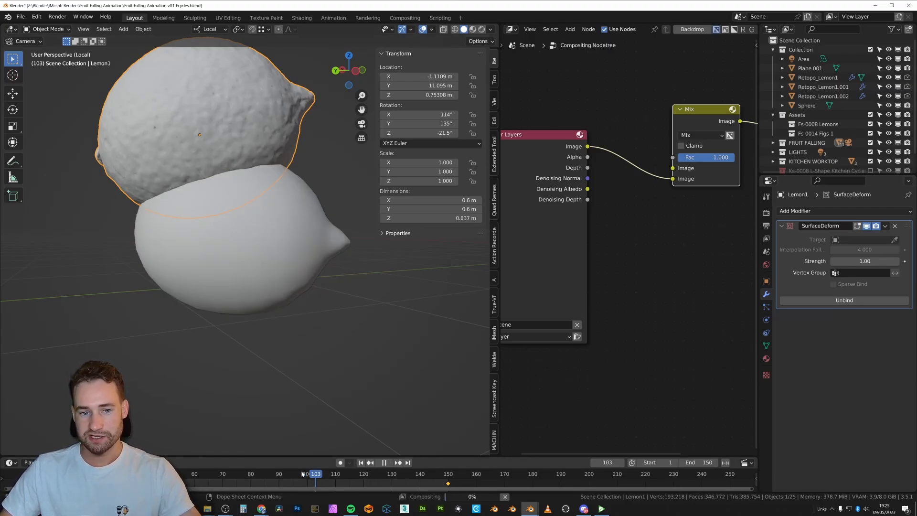
drag(302, 473, 25, 474)
shift+middle_drag(223, 242, 257, 284)
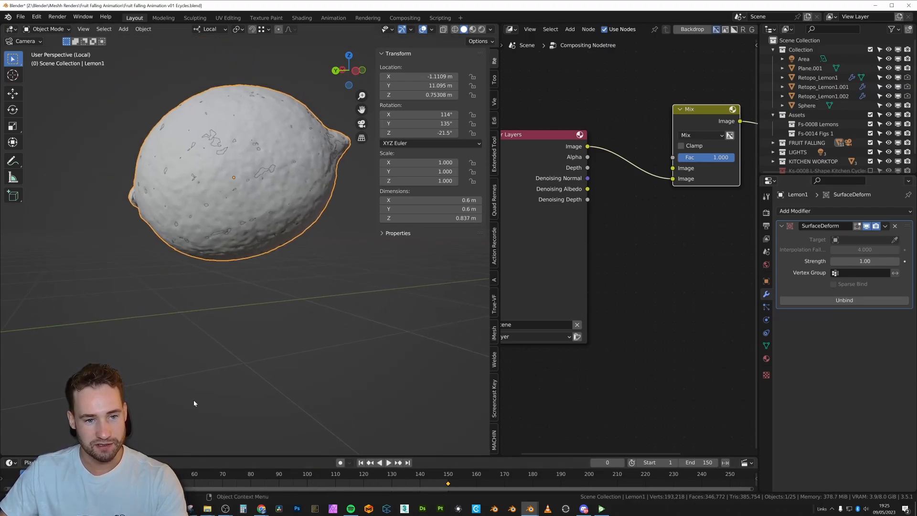
key(space)
key(Escape)
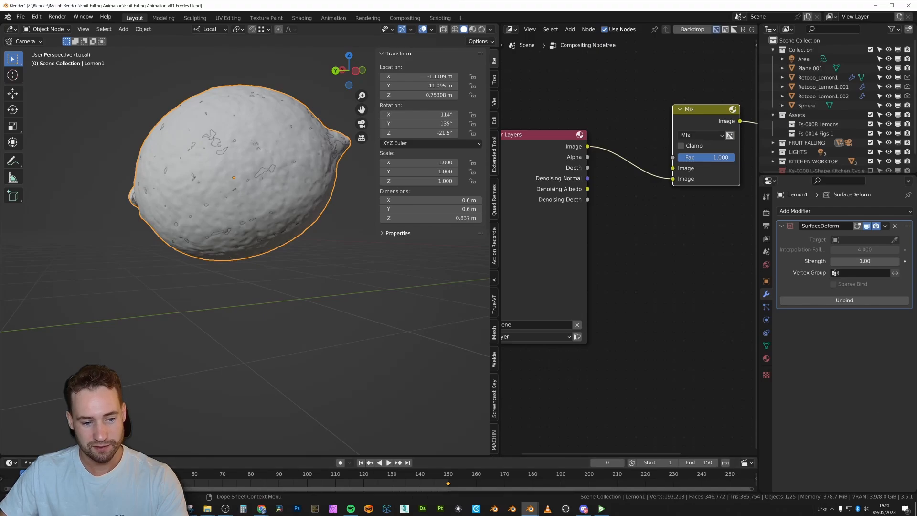
- Pick Retopo_Lemon1 as the Surface Deform target for Lemon1, then unbind and bind the modifier again
click(897, 239)
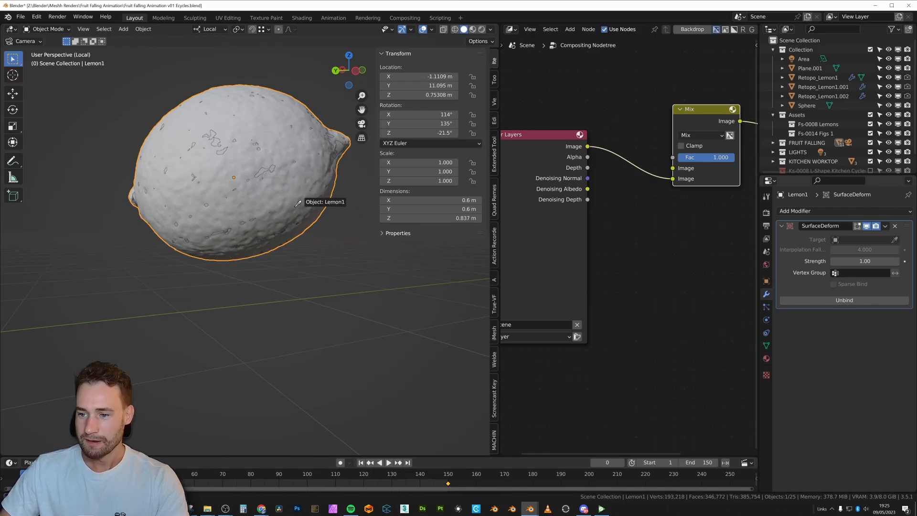
click(262, 163)
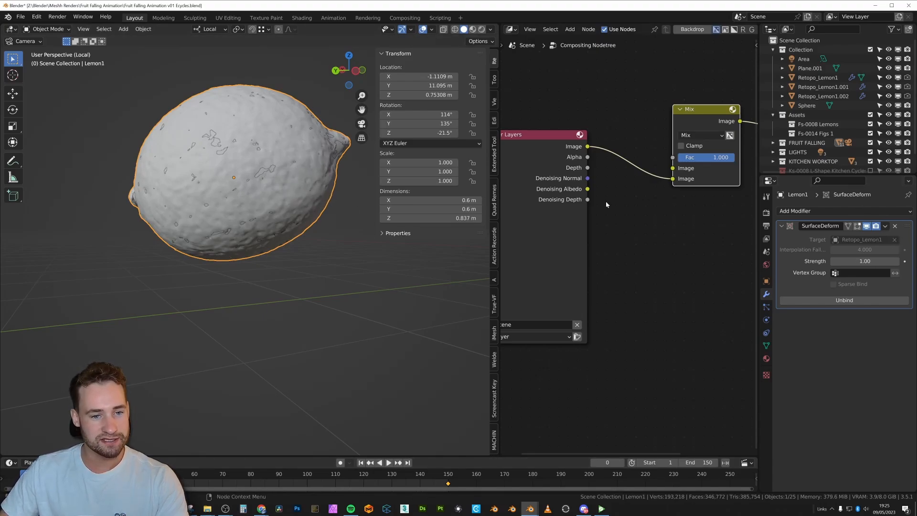
click(861, 304)
click(846, 301)
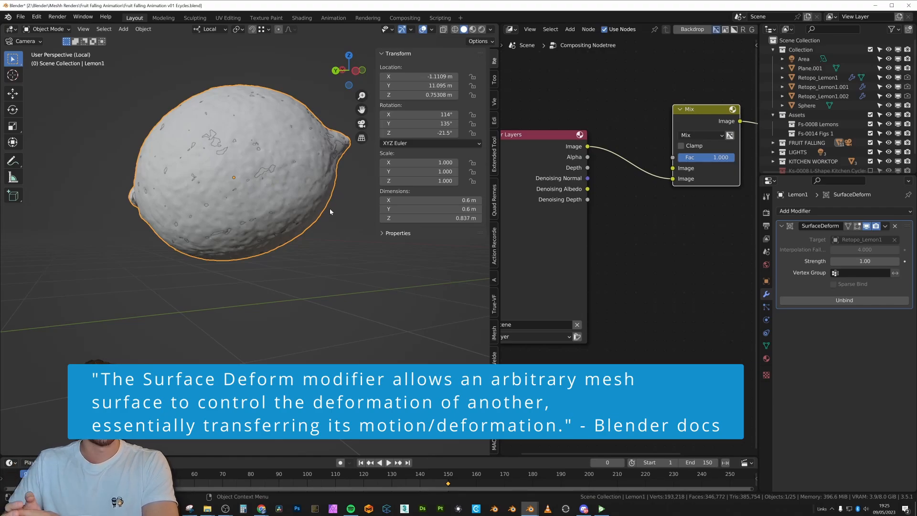
- Scrub the animation forward from frame 0 to check Lemon1's deformation and view it in the full kitchen scene
drag(25, 474, 139, 473)
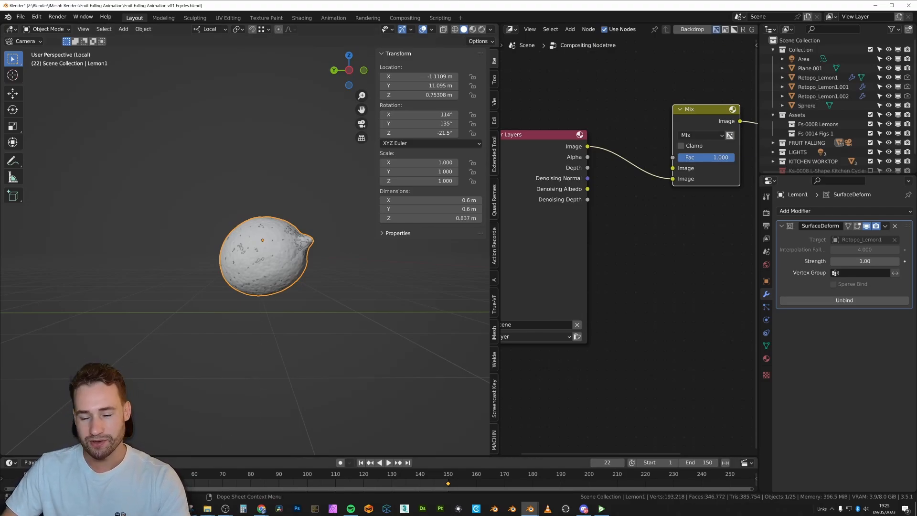
drag(87, 474, 280, 474)
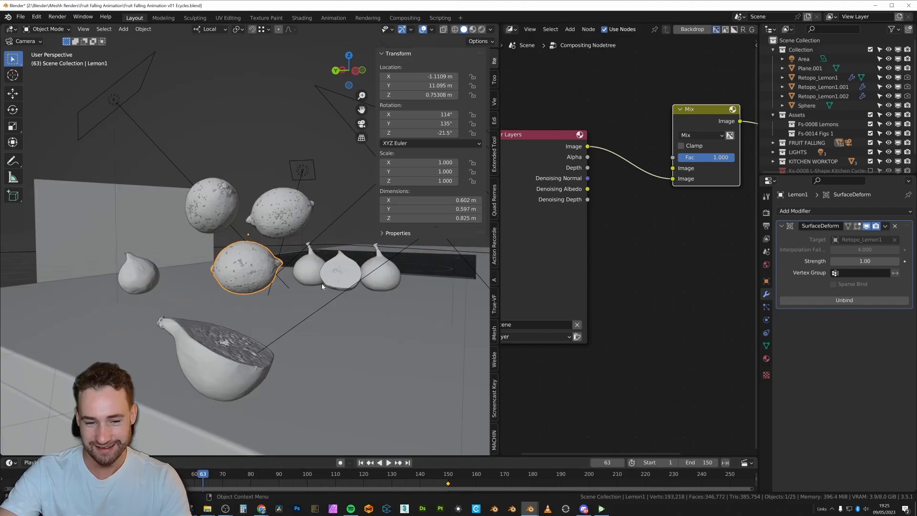
middle_drag(330, 267, 333, 237)
scroll(241, 273, up, 3)
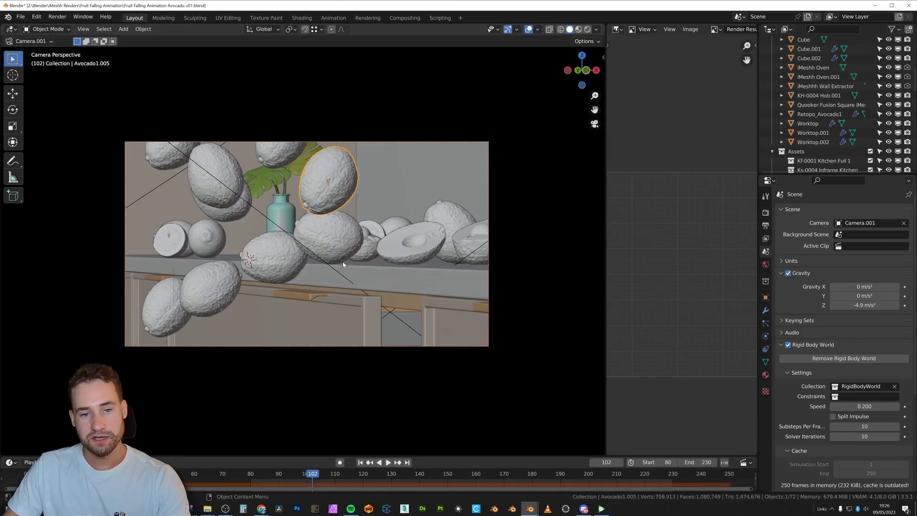
- Advance the avocado scene to frame 131 and examine the rigid body settings and collision shape of Avocado1.005
drag(280, 472, 395, 488)
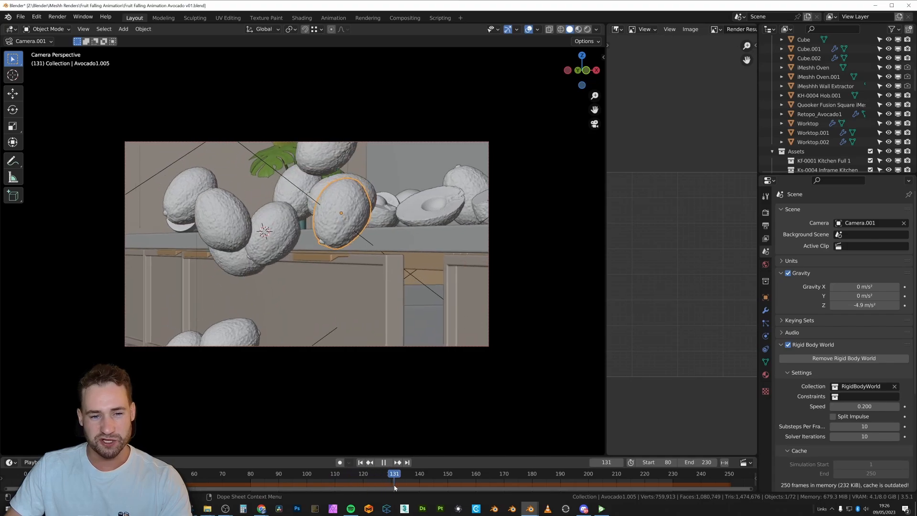
click(766, 335)
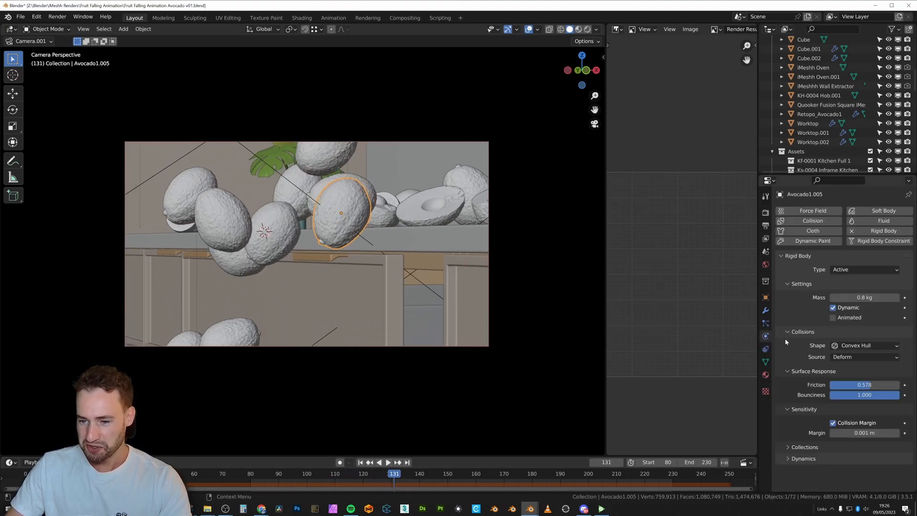
click(858, 345)
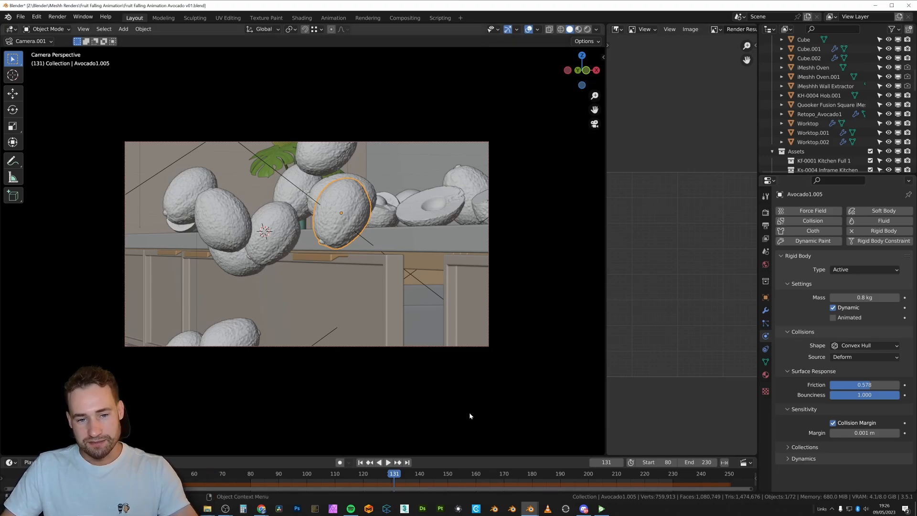
- Play the falling avocado animation through the camera and stop it at frame 81
drag(381, 472, 399, 484)
key(space)
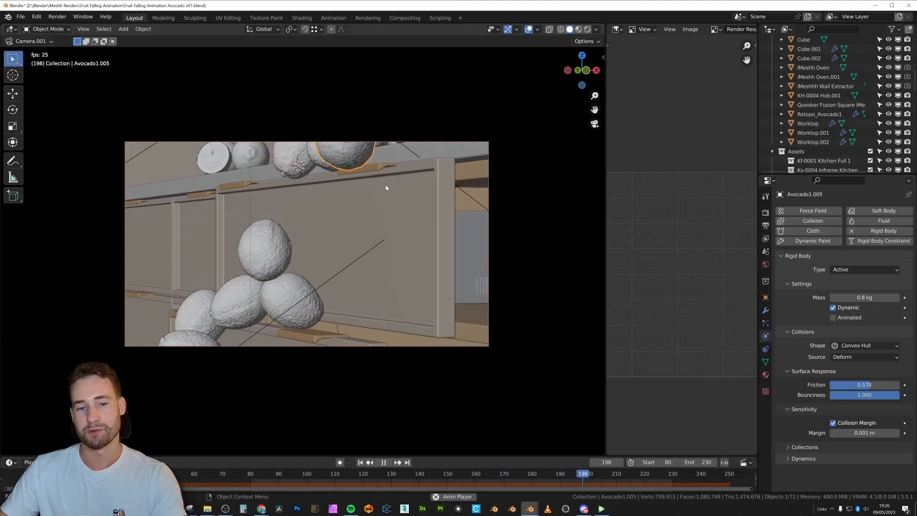
key(space)
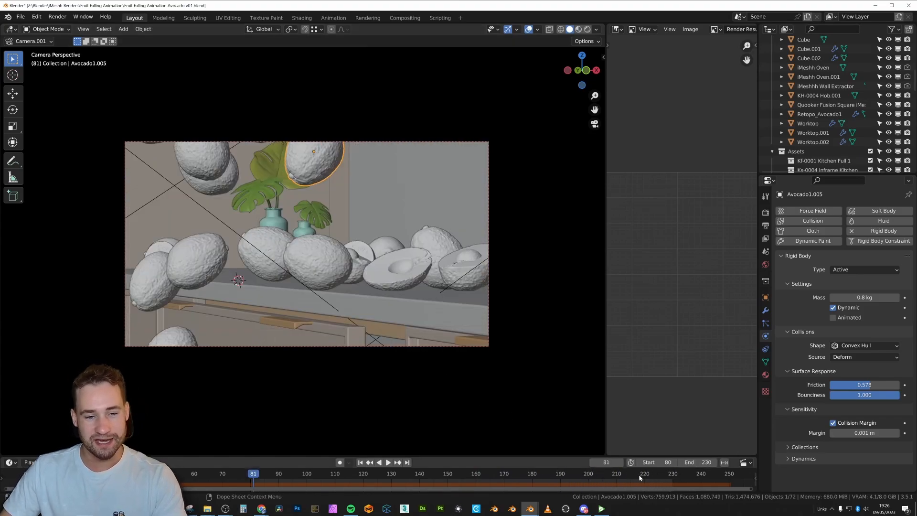
- Go to frame 144 and examine the passive rigid body settings of the open drawer front 600_FHD.003
click(600, 476)
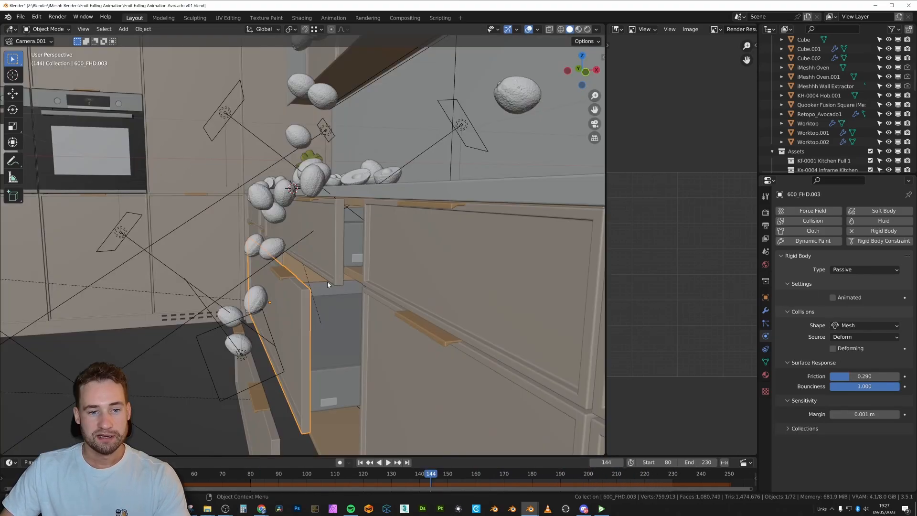
mouse_move(328, 283)
middle_down()
mouse_move(310, 299)
mouse_move(325, 298)
middle_up()
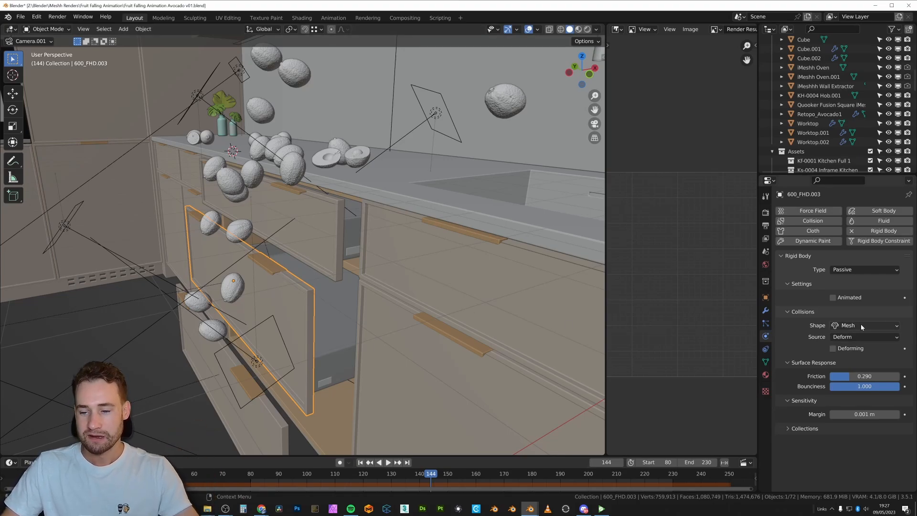
- Go to frame 118 and examine the rigid body settings of Avocado1.005 as it falls over the worktop edge
middle_drag(256, 232, 291, 309)
scroll(287, 291, up, 2)
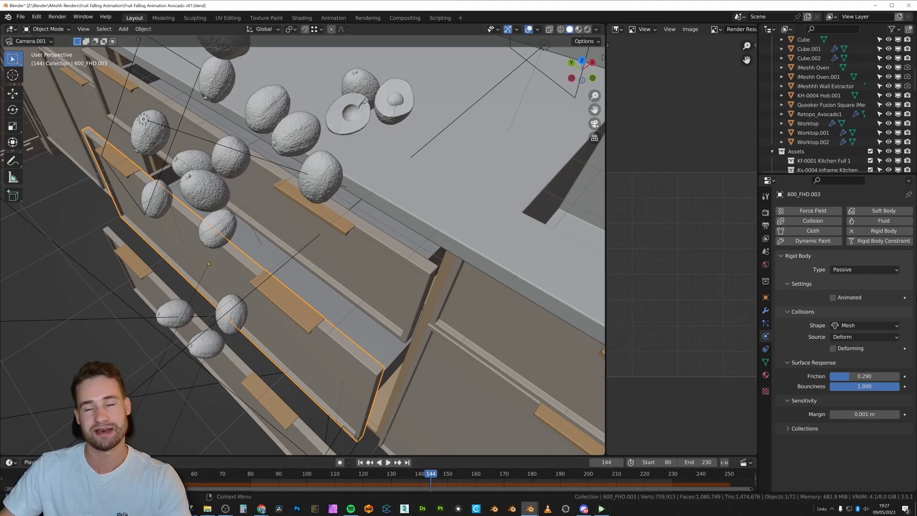
drag(424, 478, 357, 457)
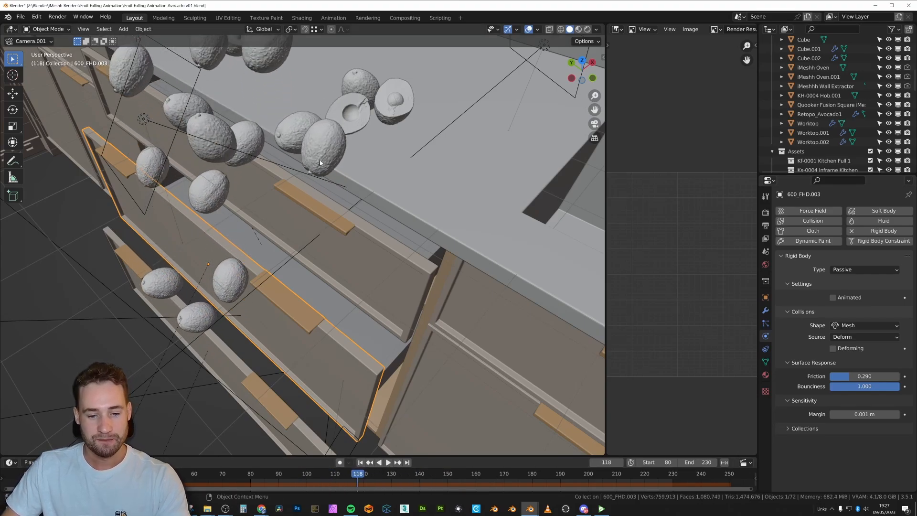
click(320, 152)
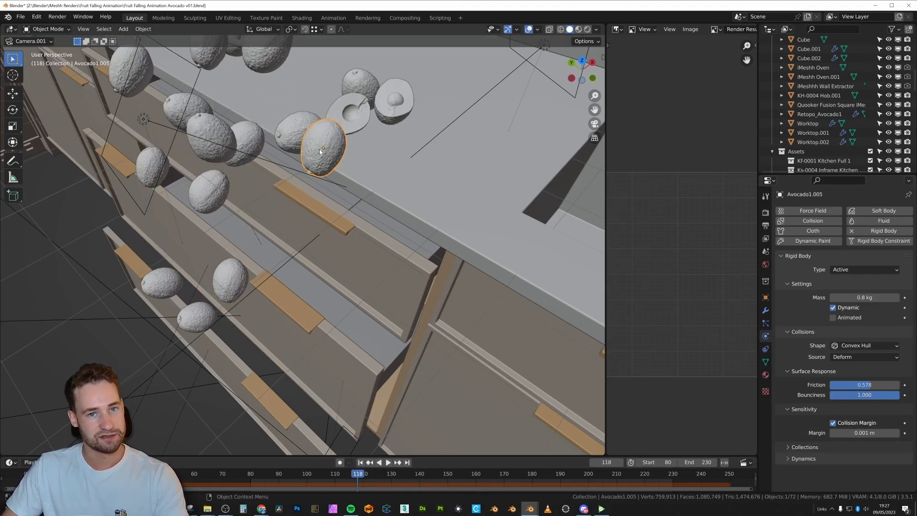
- Play the avocado animation through the camera, stop it at frame 211, and scrub back to inspect the avocados around the worktop
key(KP_0)
key(space)
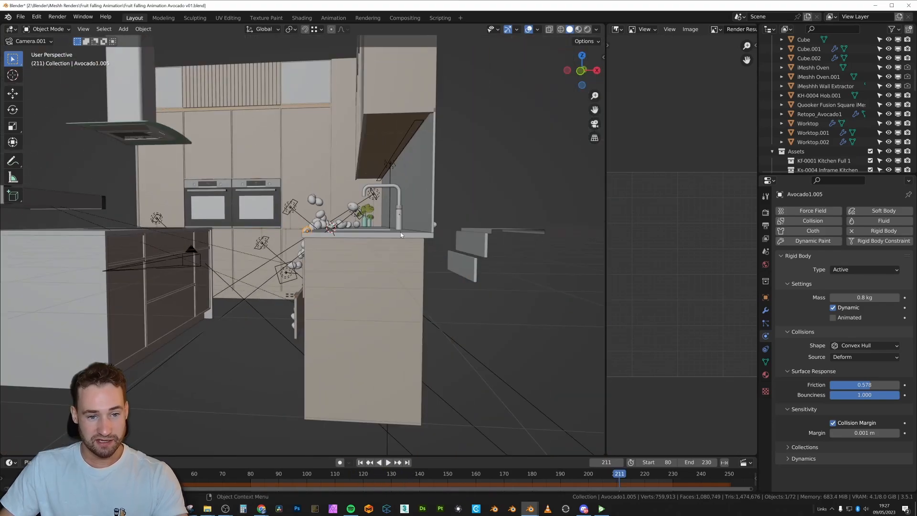
scroll(372, 402, up, 3)
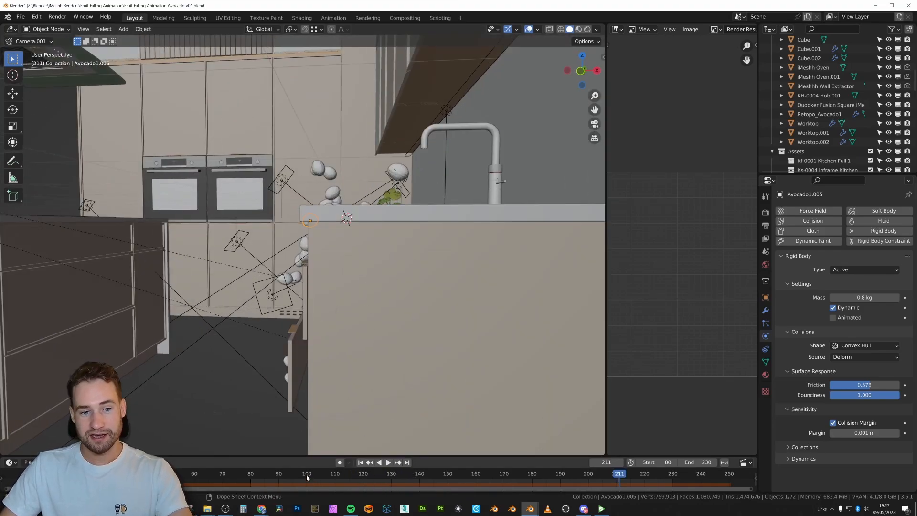
drag(307, 478, 211, 476)
middle_drag(365, 201, 400, 198)
shift+middle_drag(400, 198, 397, 308)
scroll(397, 308, down, 1)
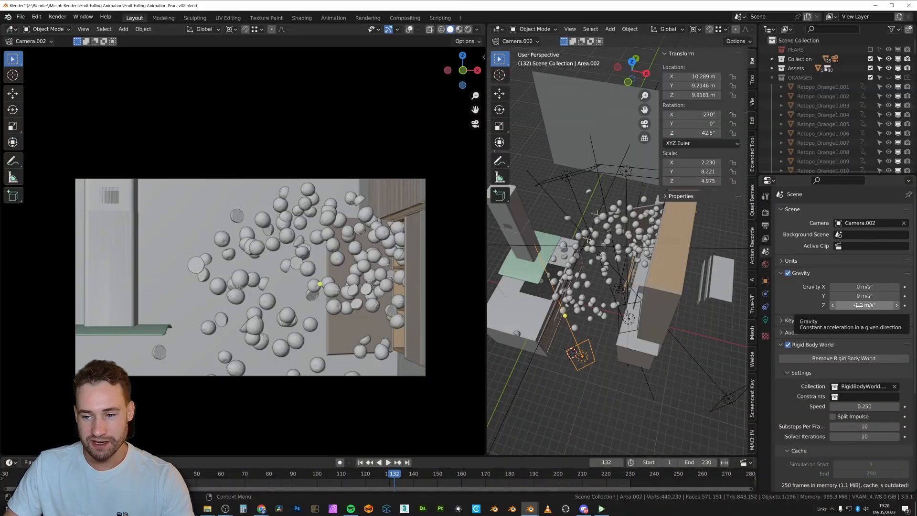
- In the pears and oranges scene, play the falling orange animation from the first frame and stop it at frame 74
key(shift+Left)
key(space)
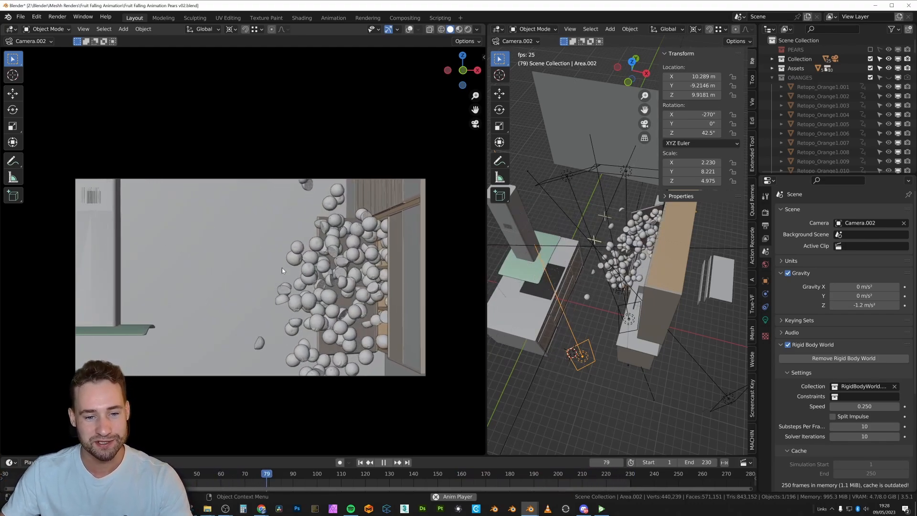
key(space)
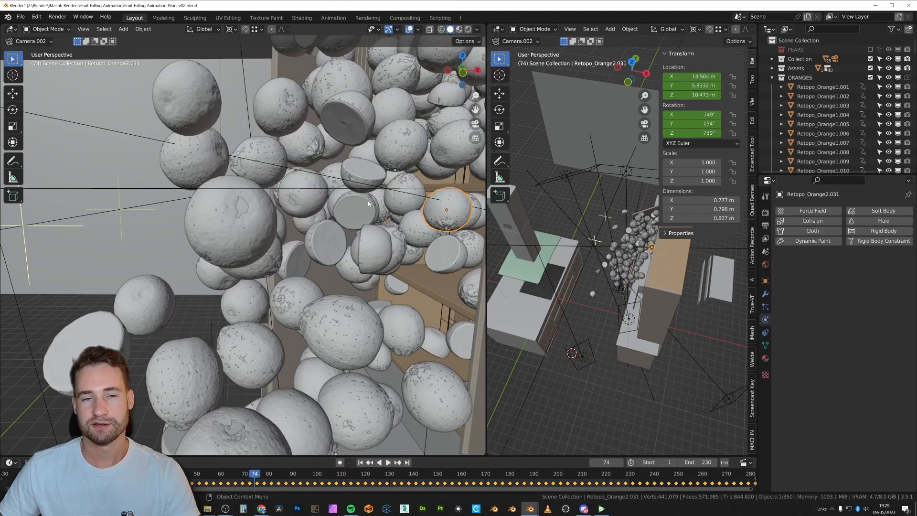
- Isolate the halved orange Retopo_Orange1_Cut.004, examine its low-poly mesh in Edit Mode, and return to the full scene
click(348, 136)
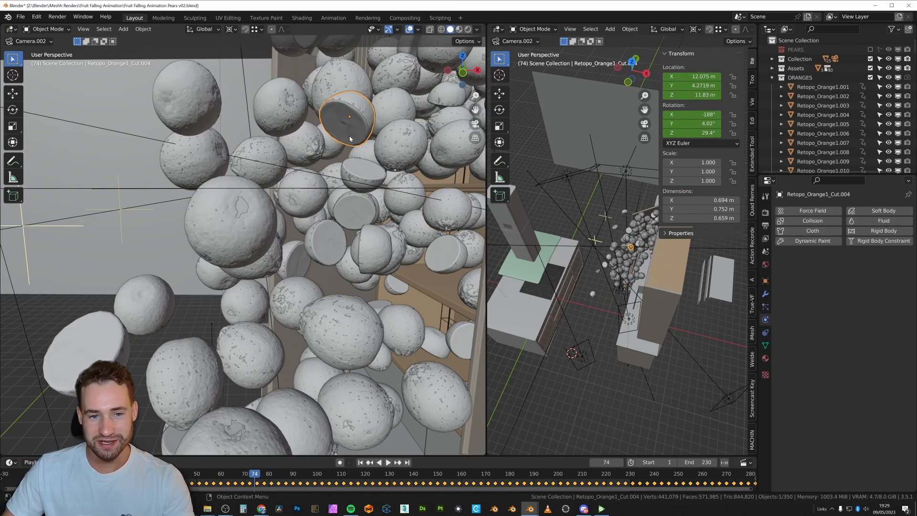
key(KP_Divide)
key(Tab)
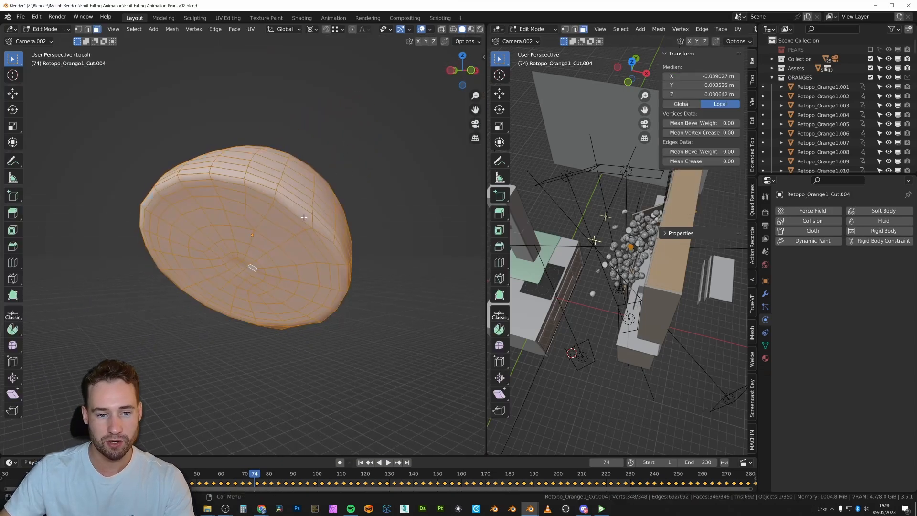
middle_drag(306, 226, 310, 241)
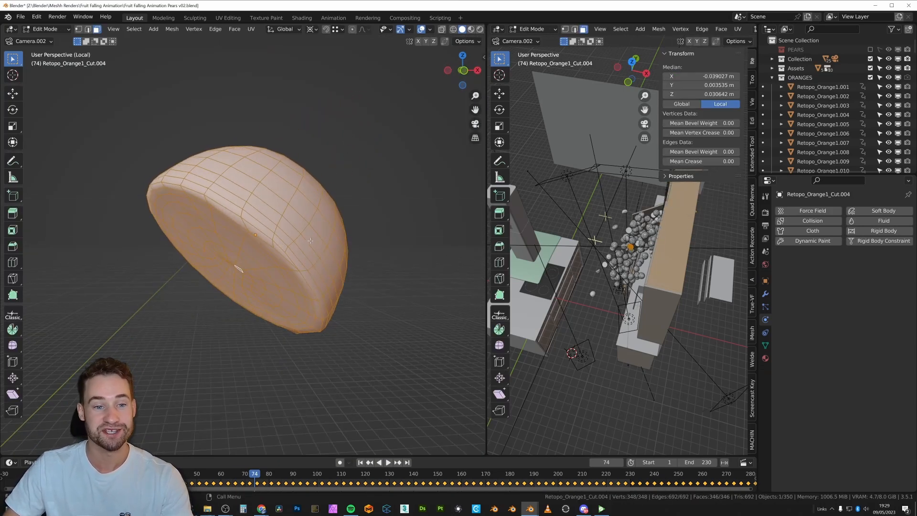
key(Tab)
key(KP_Divide)
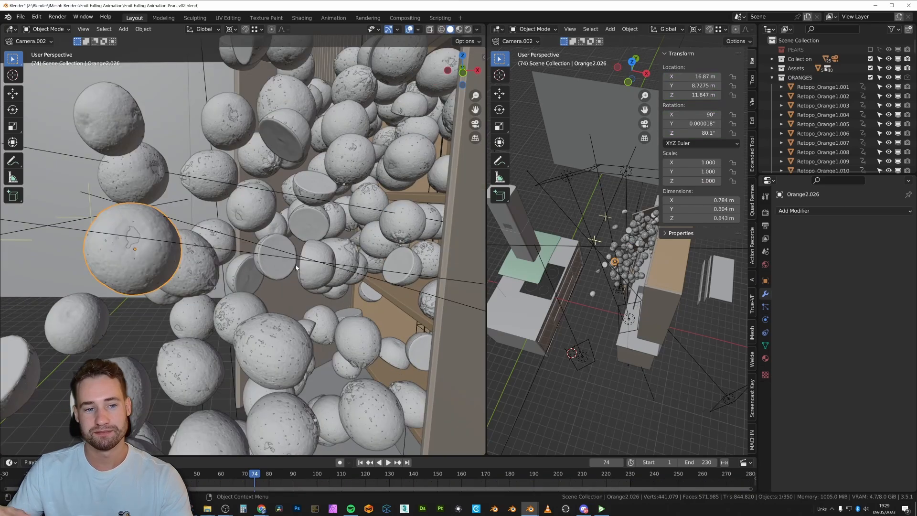
- Temporarily move the detailed orange Orange2.026 off its low-poly counterpart Retopo_Orange2.024 to compare them, and cancel the moves
key(g)
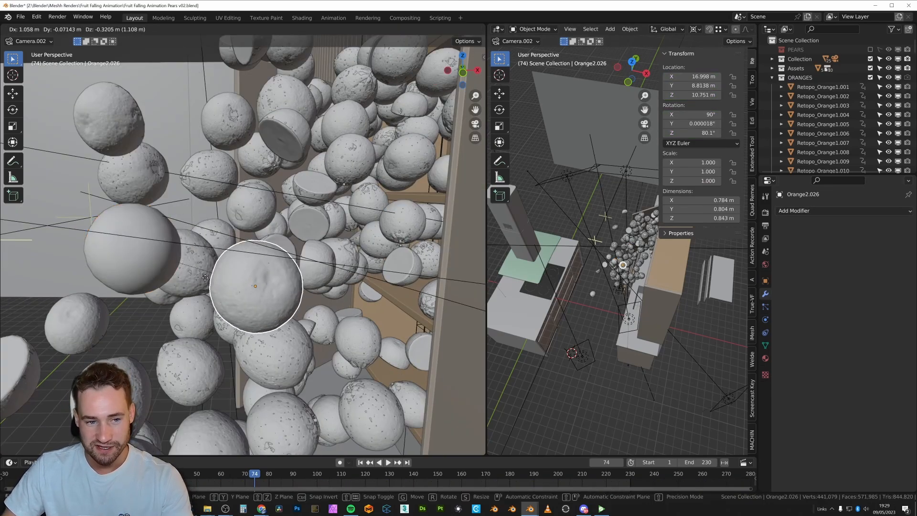
right_click(248, 274)
shift+click(134, 234)
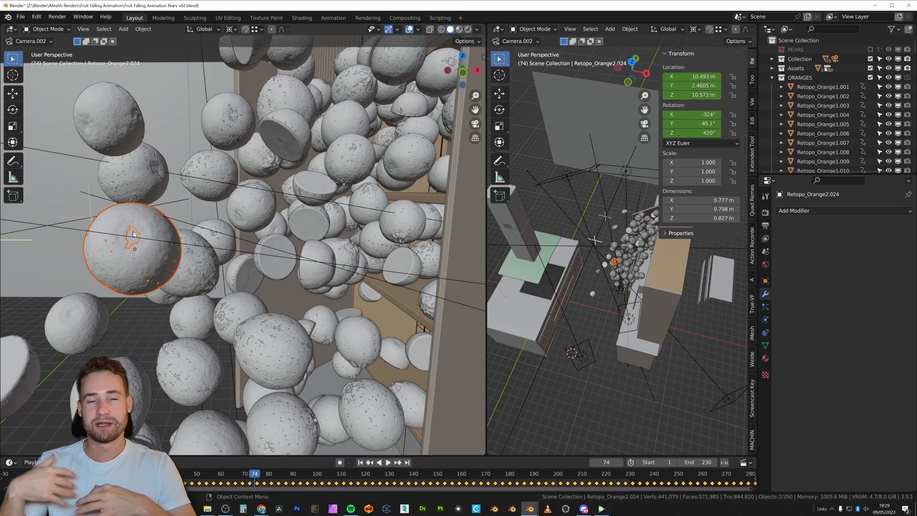
click(135, 234)
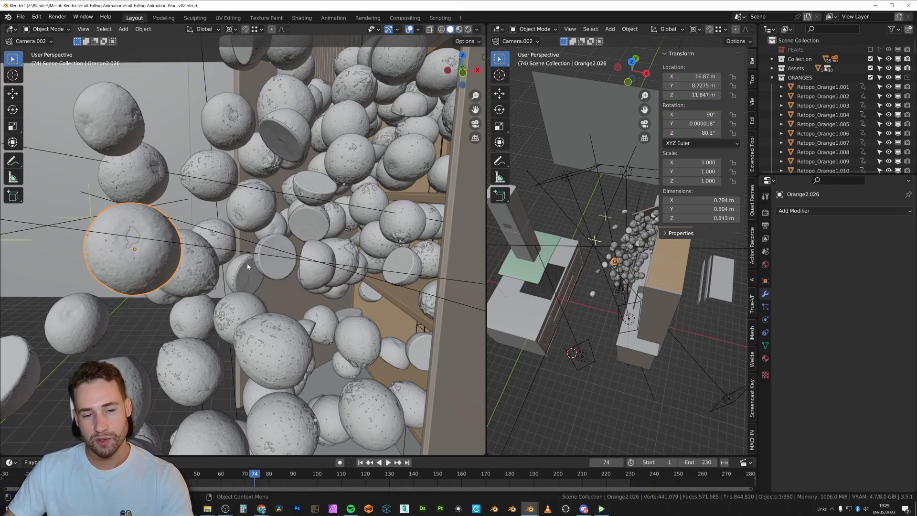
click(132, 233)
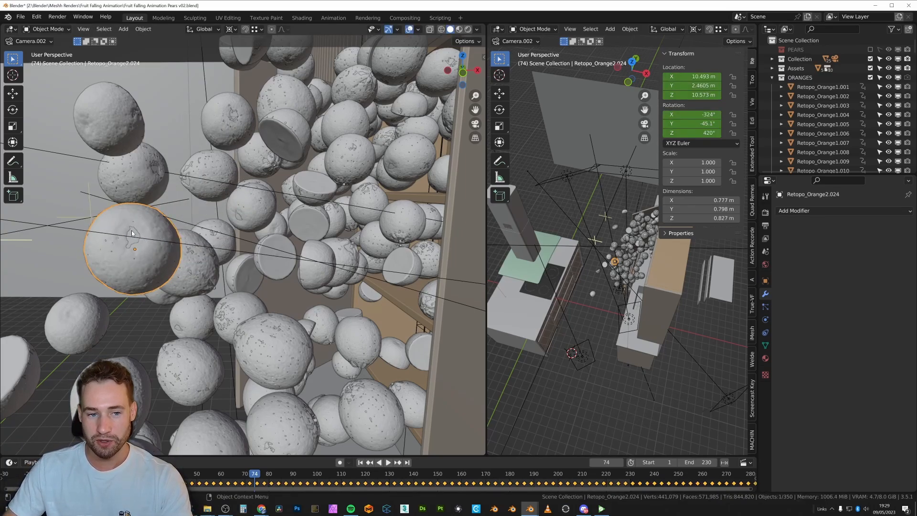
click(166, 259)
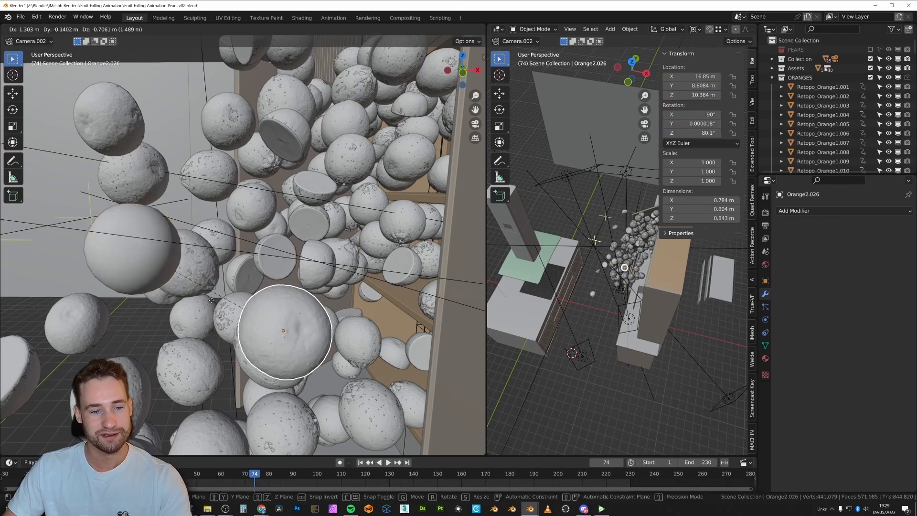
click(137, 236)
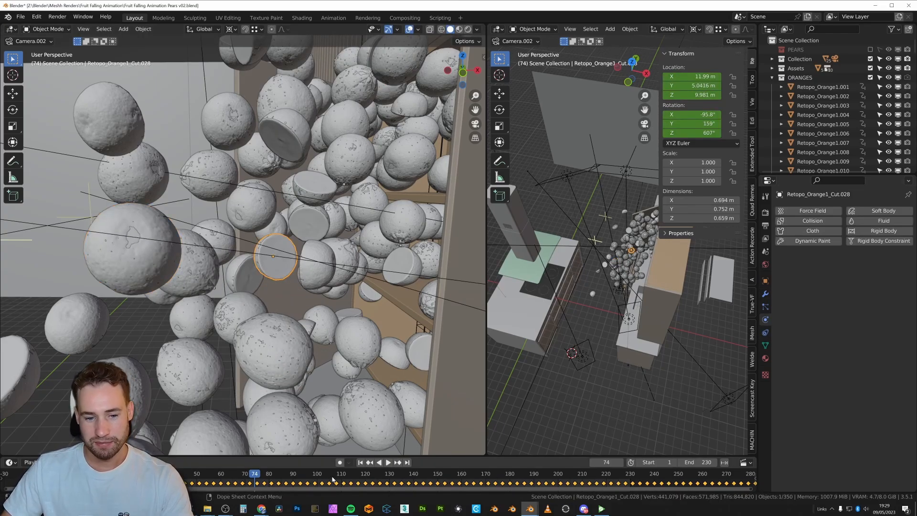
- Go to frame 89, add an active rigid body to the detailed orange Orange2.033, and review its collision shape options
drag(333, 475, 287, 472)
key(space)
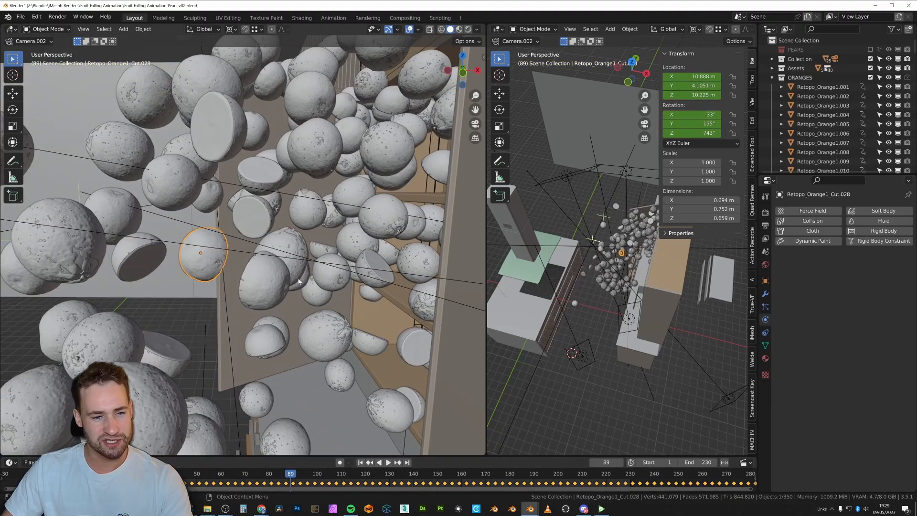
click(382, 211)
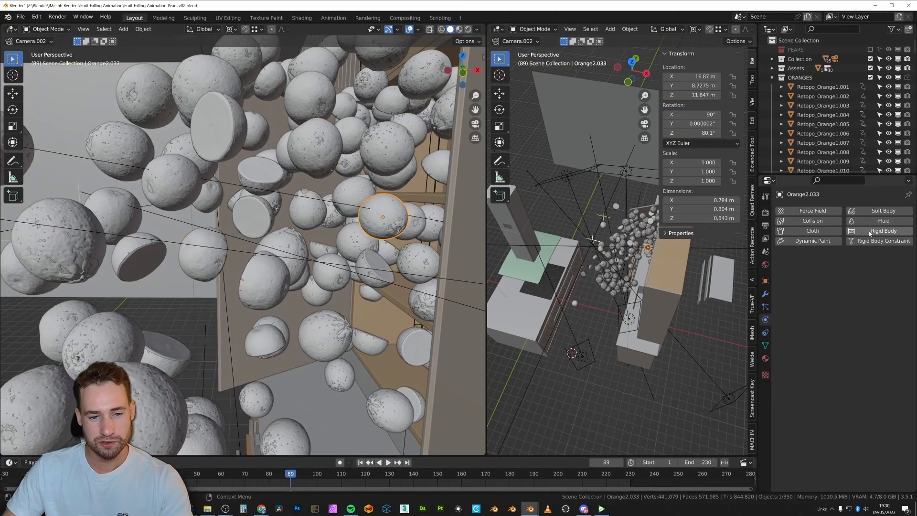
click(870, 232)
scroll(853, 344, down, 1)
click(862, 336)
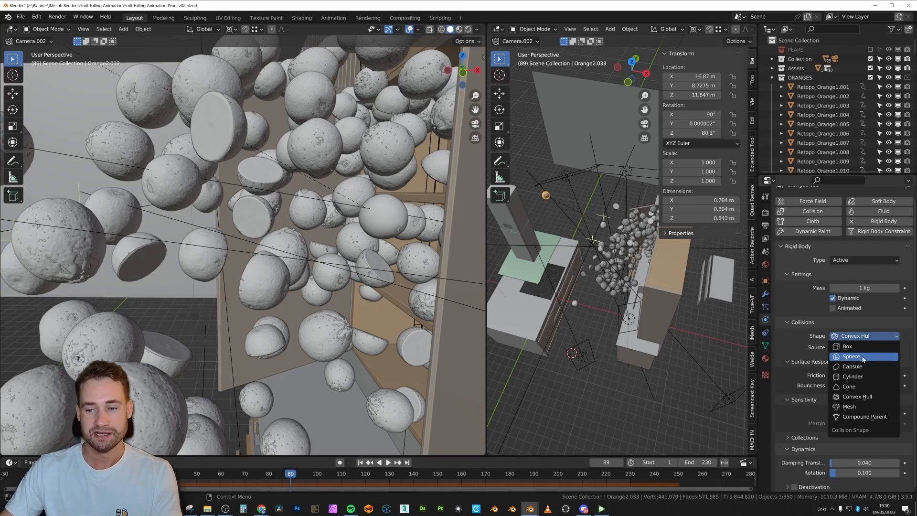
middle_drag(296, 259, 317, 259)
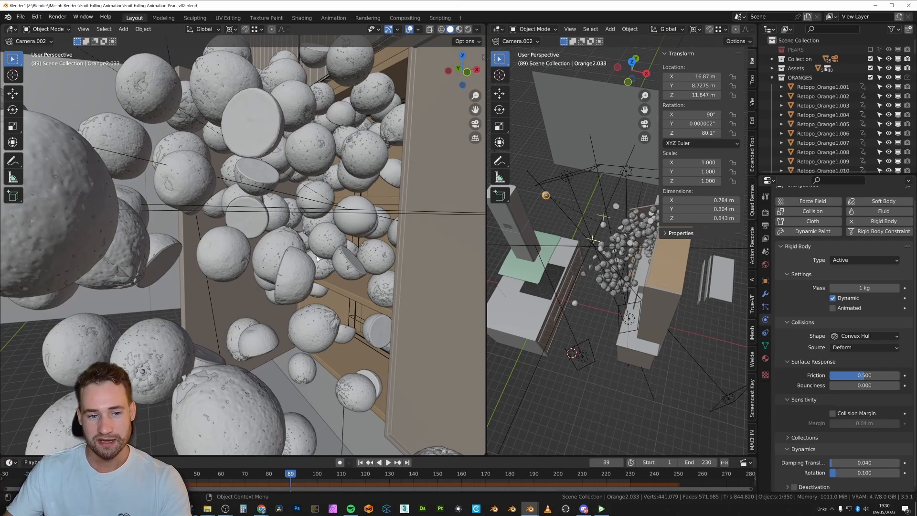
- Display the transform values and compare those of Orange2.030 with its low-poly counterpart Retopo_Orange2.028
click(204, 182)
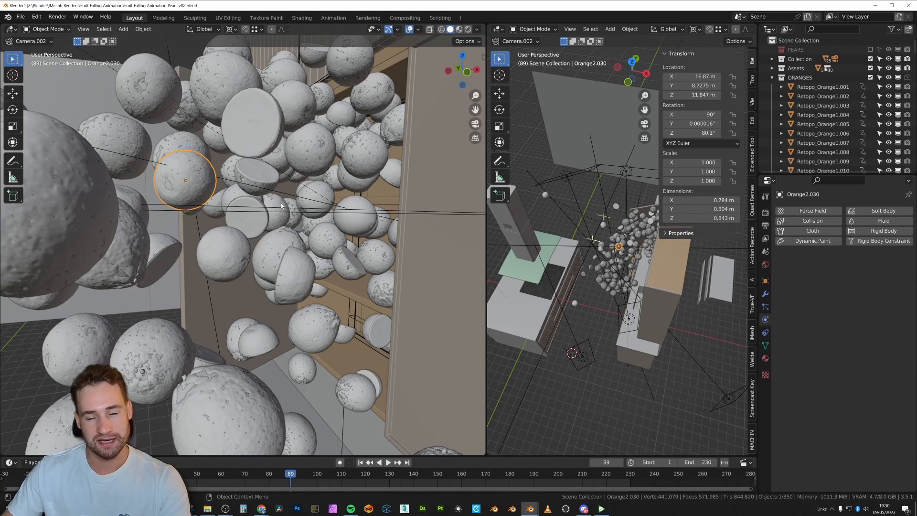
key(n)
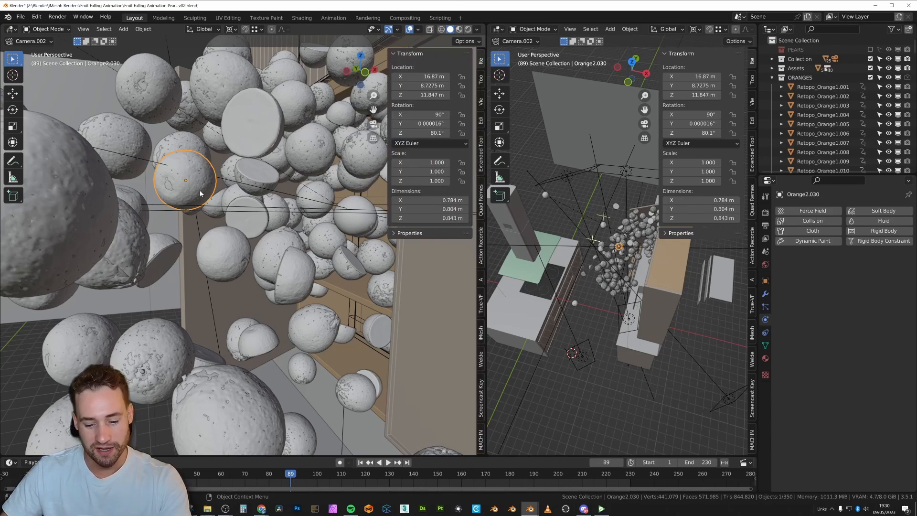
click(170, 186)
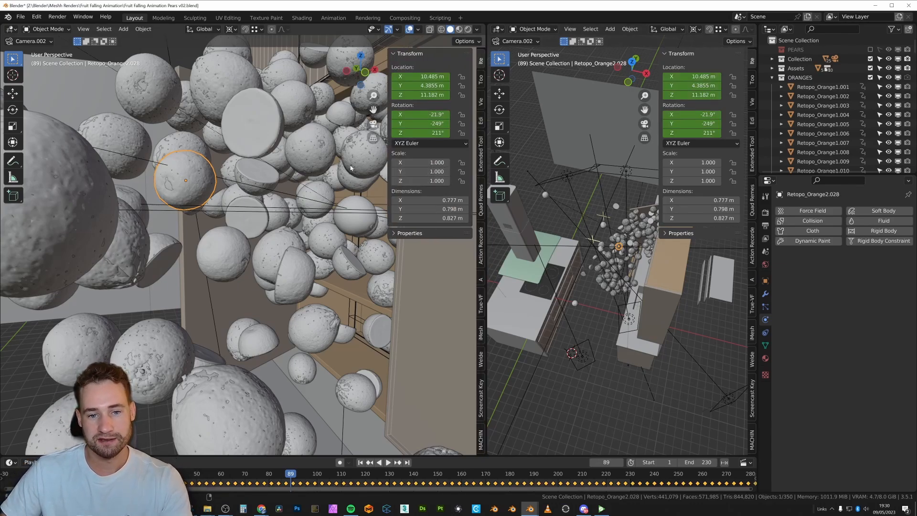
scroll(202, 192, up, 2)
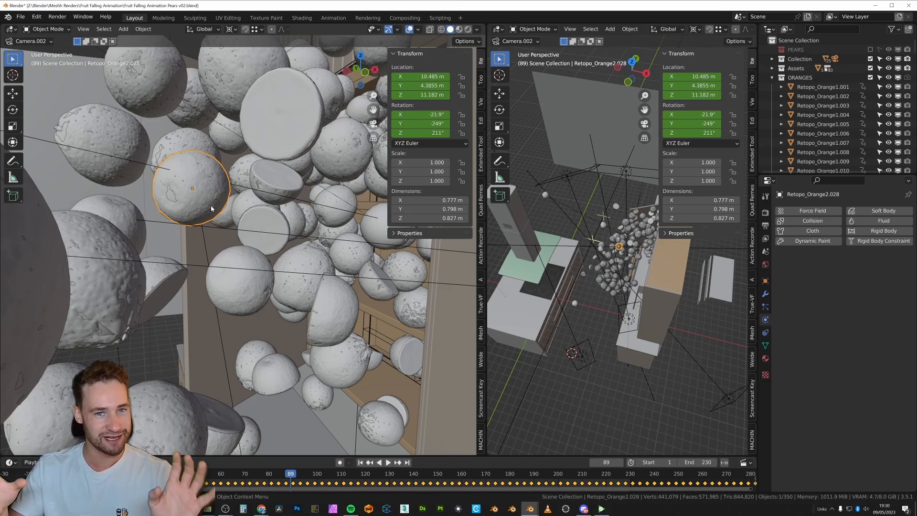
- Hide the object blocking the view into the open cupboard and examine the rigid body settings of shelf 600_FHD.010
middle_drag(210, 205, 273, 324)
click(235, 214)
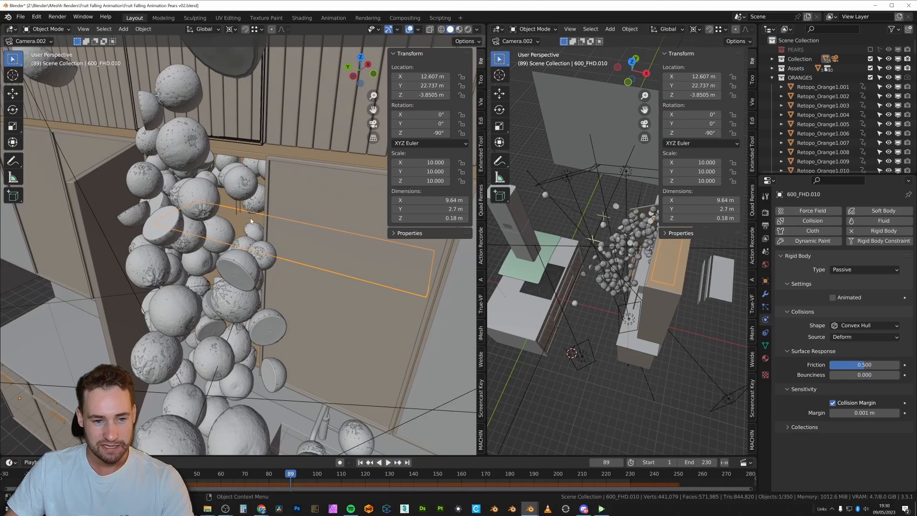
middle_drag(236, 211, 376, 293)
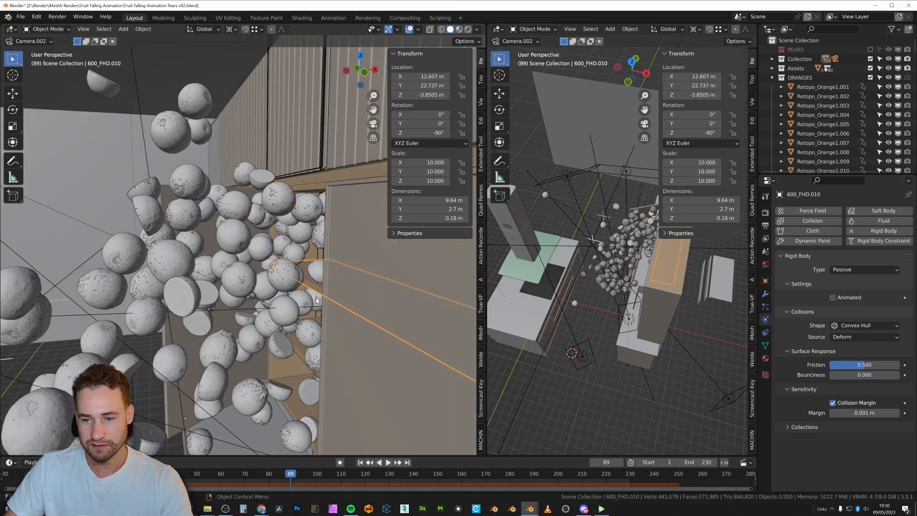
middle_drag(316, 299, 283, 275)
click(202, 299)
key(h)
click(257, 240)
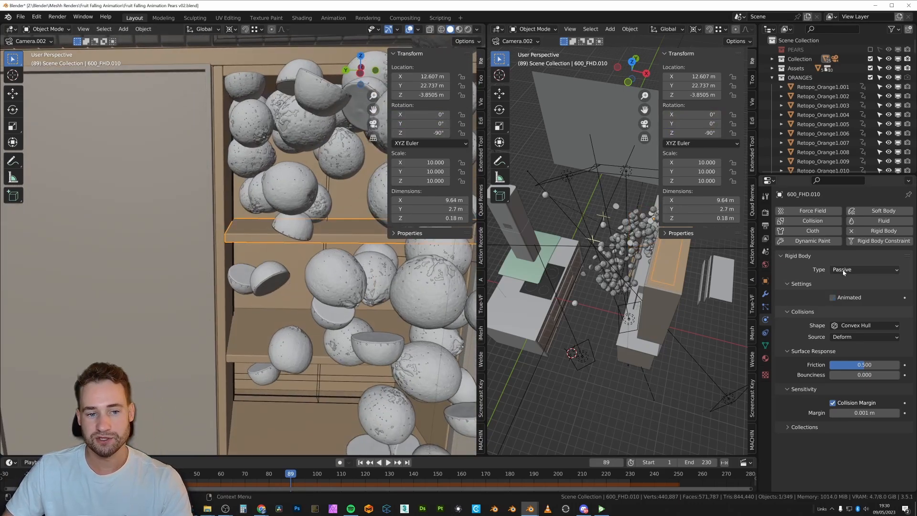
- Examine the rigid body settings of the cupboard's lower shelf 600_FHD.007 and side panel 600_FHD.008
middle_drag(258, 239, 265, 223)
click(266, 330)
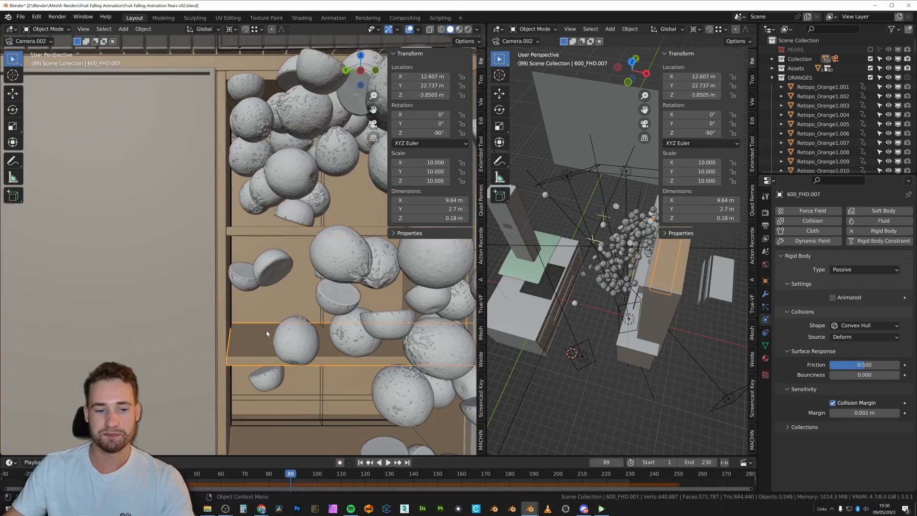
middle_drag(265, 331, 263, 275)
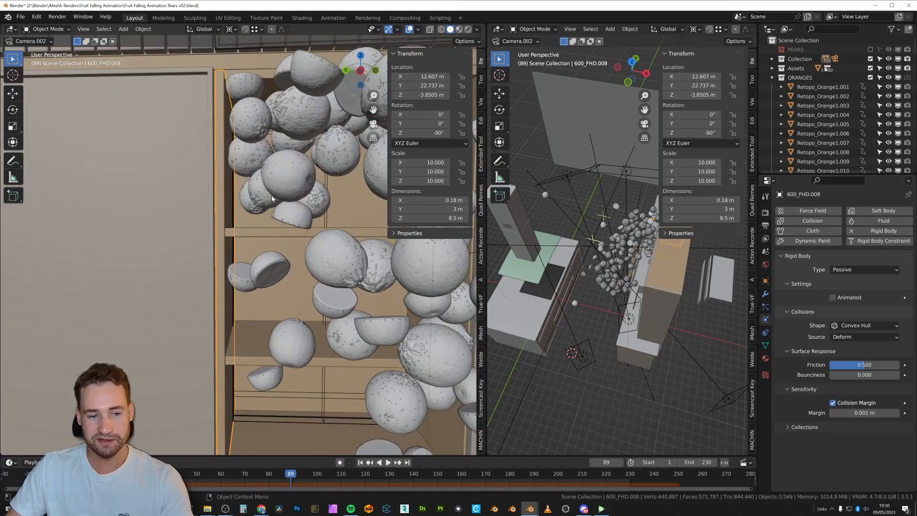
- Return the animation to frame 0 and view the oranges stacked on all three cupboard shelves
drag(223, 472, 74, 473)
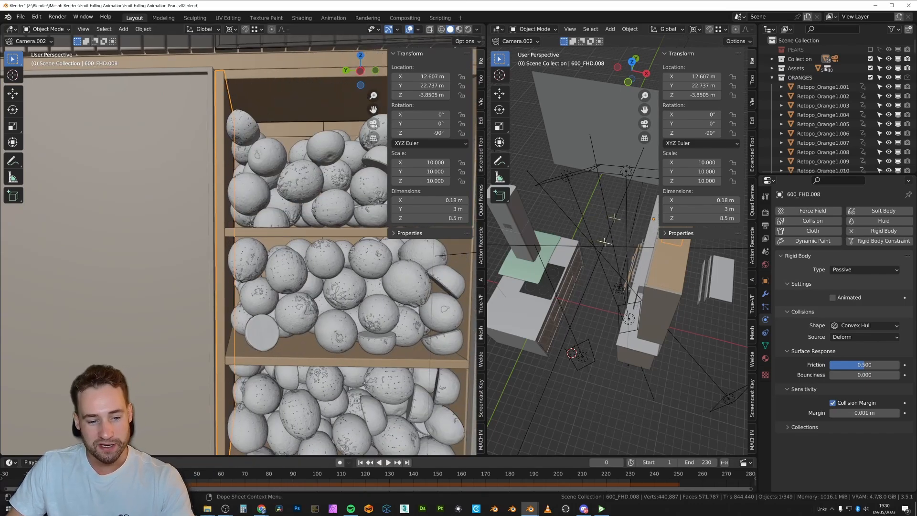
scroll(332, 317, down, 1)
shift+middle_drag(332, 318, 273, 308)
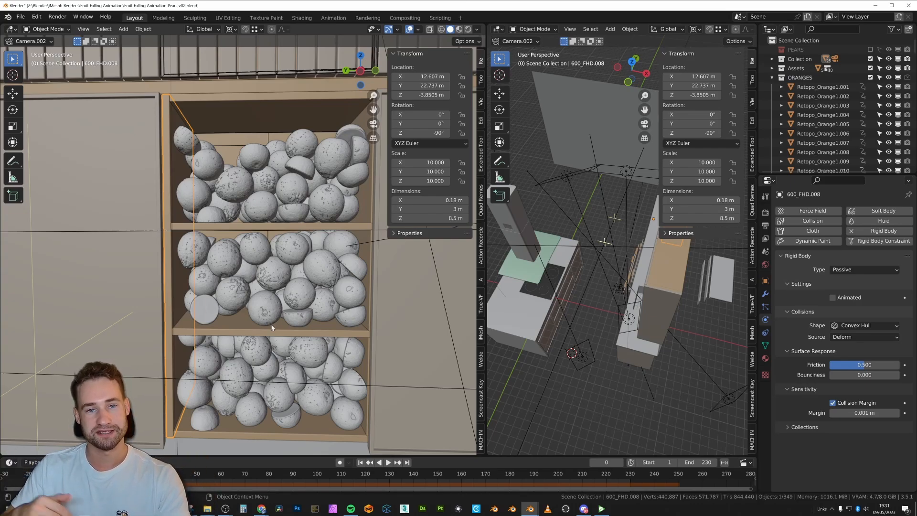
- Examine the animated rigid body settings of the cupboard's back panel 600_FHD.012 and play the animation to watch it push the oranges
middle_drag(272, 328, 262, 140)
click(272, 131)
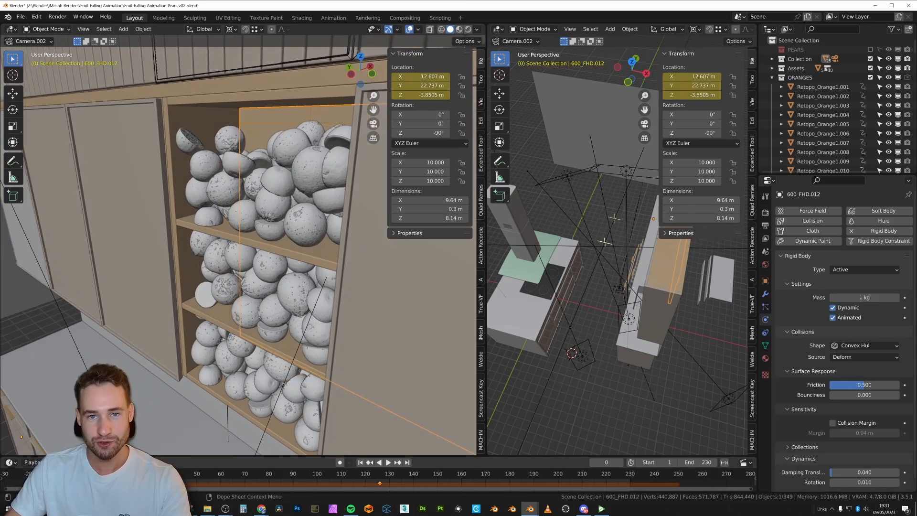
key(space)
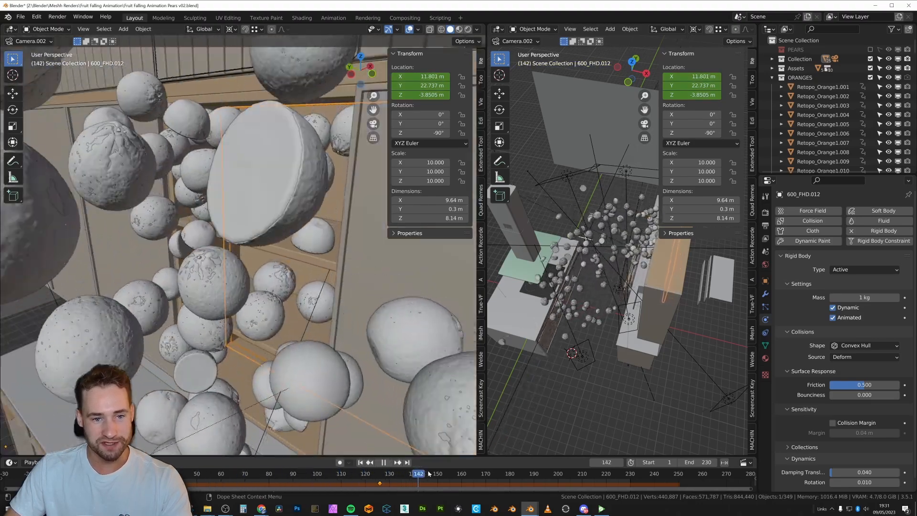
- Stop playback and scrub the animation to frame 199 to view the oranges being pushed out of the cupboard
key(space)
middle_drag(348, 297, 273, 319)
scroll(315, 299, down, 2)
scroll(271, 306, down, 3)
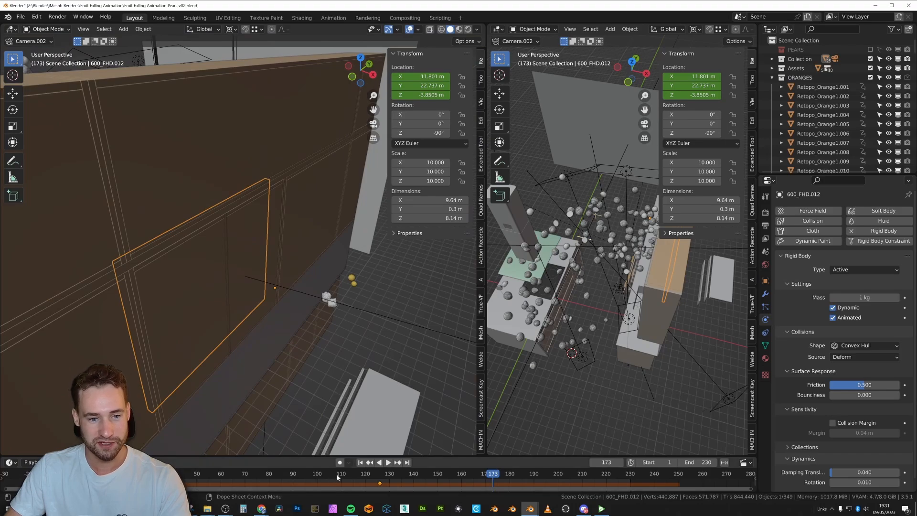
drag(337, 478, 555, 470)
middle_drag(272, 344, 299, 280)
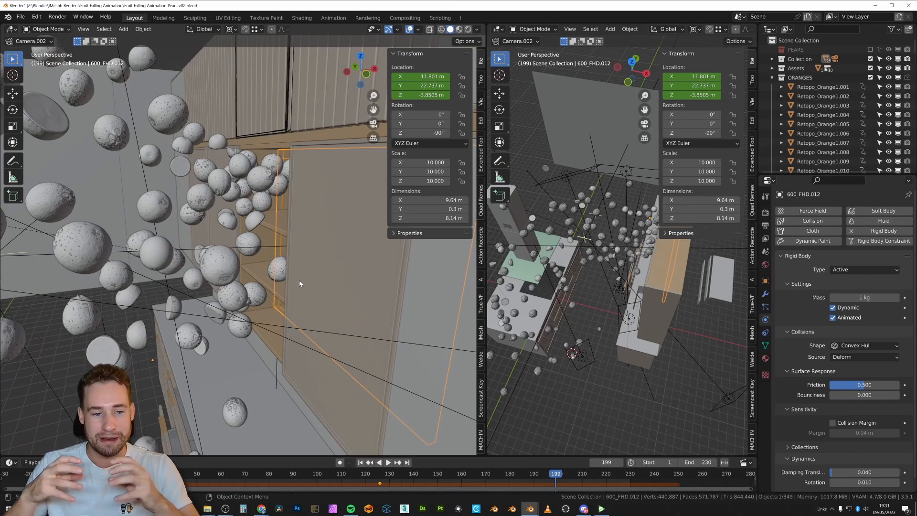
- Unhide the hidden cupboard door and play the animation to watch the oranges fall past it, stopping at frame 147
key(alt+h)
key(space)
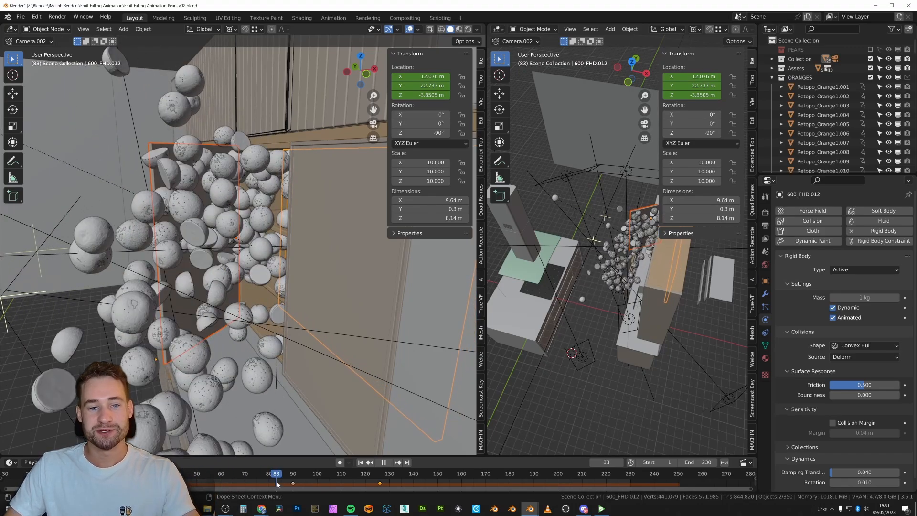
drag(448, 485, 431, 482)
key(space)
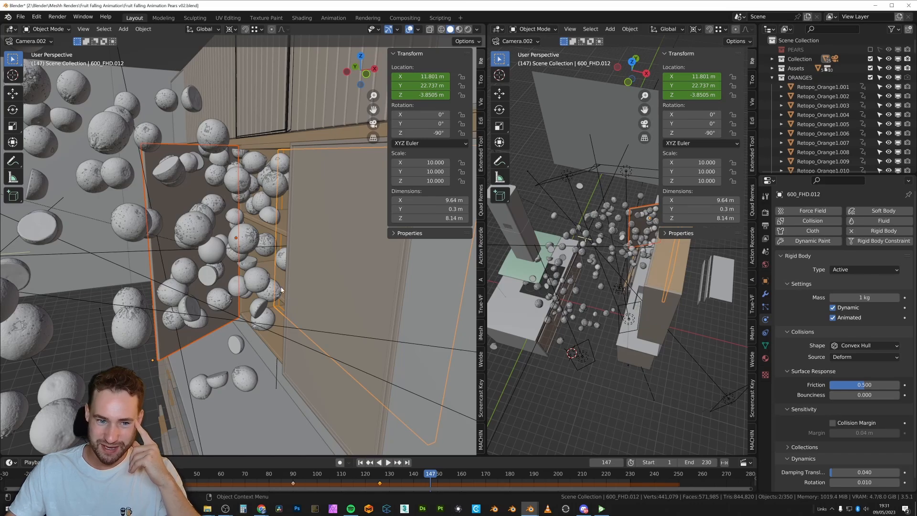
- Examine the rigid body settings of shelf 600_FHD.010 and cupboard door 600_FHD.005, and check the physics of the cut orange near the door
click(242, 225)
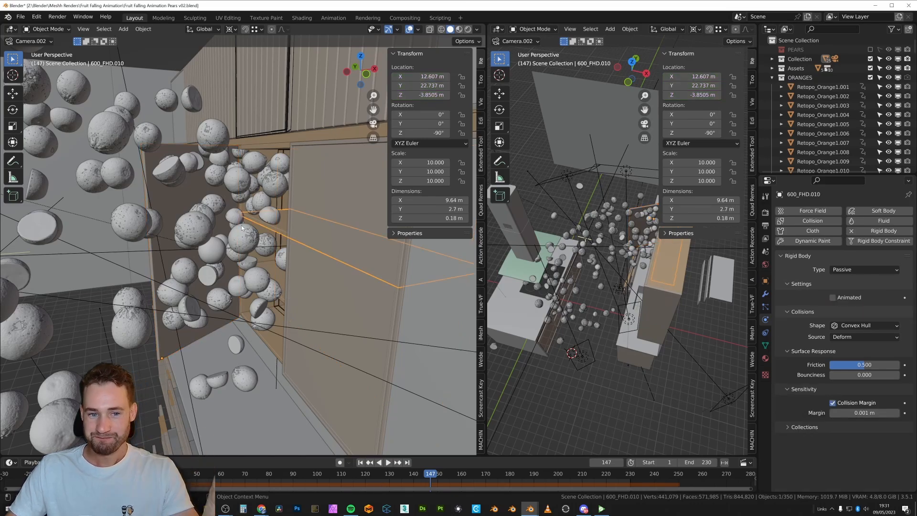
click(184, 203)
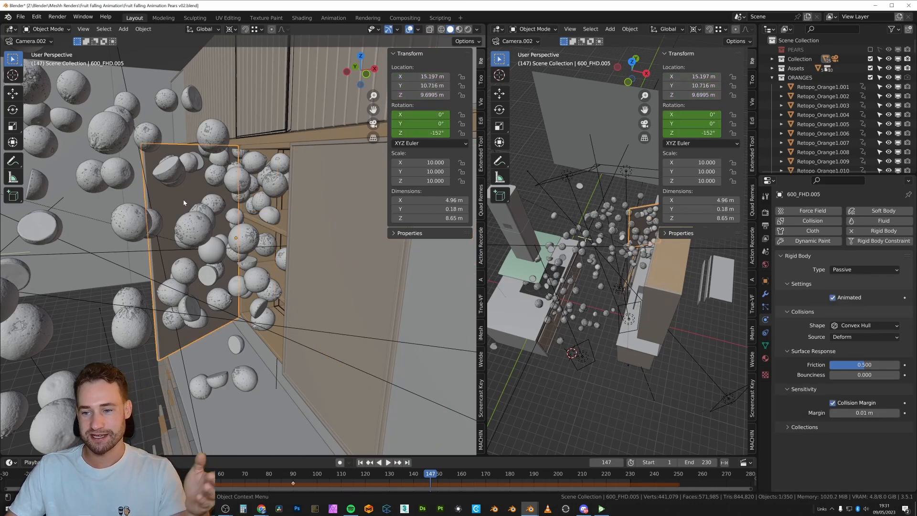
click(170, 168)
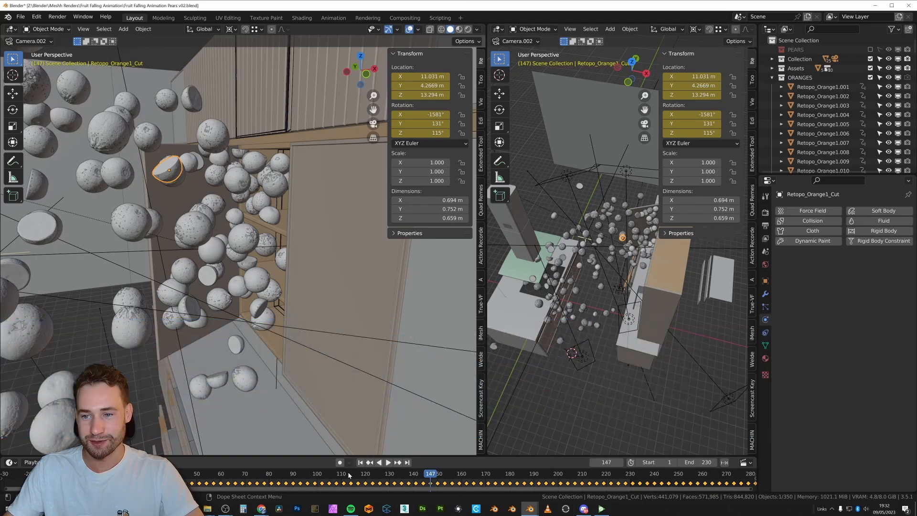
- Return the animation to frame 0 and play it through the camera
drag(349, 472, 75, 474)
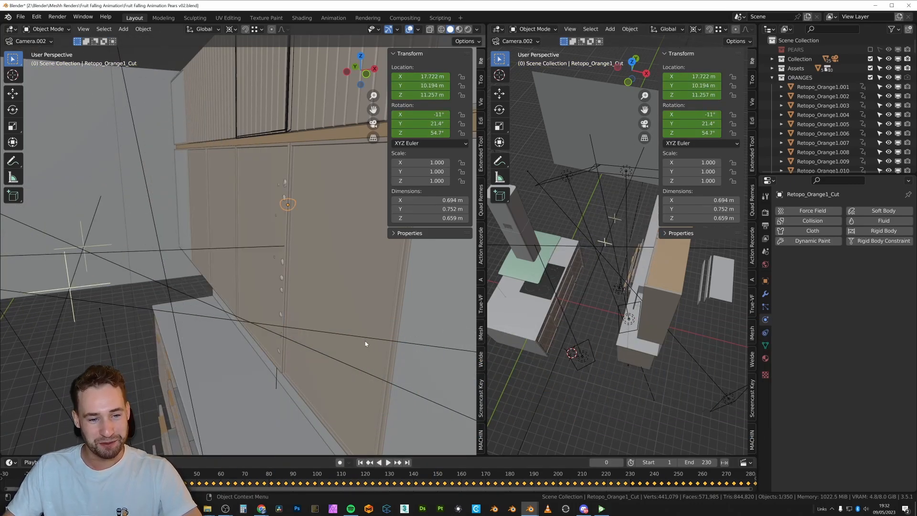
key(KP_0)
key(space)
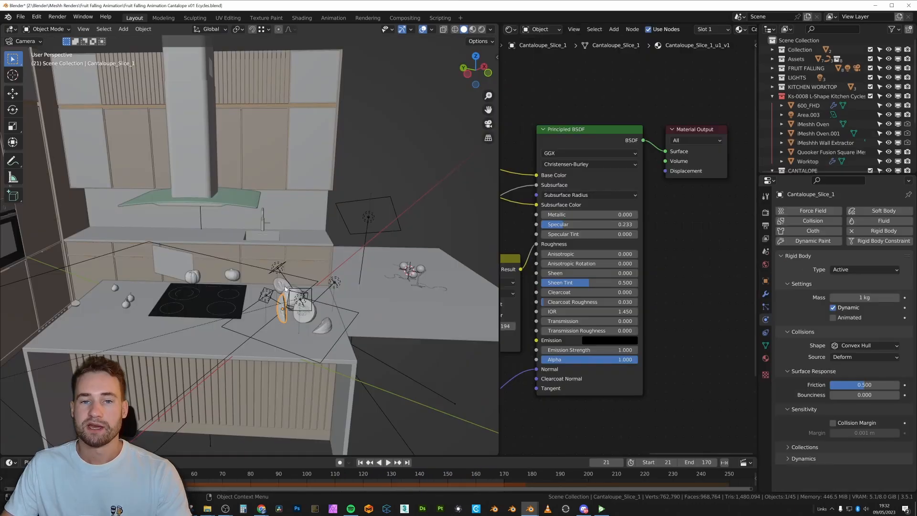
- Look over the cantaloupe arrangement on the kitchen worktop in the cantaloupe scene and play its animation through the camera
scroll(285, 286, up, 4)
scroll(284, 286, down, 3)
shift+middle_drag(339, 358, 295, 313)
scroll(296, 312, up, 2)
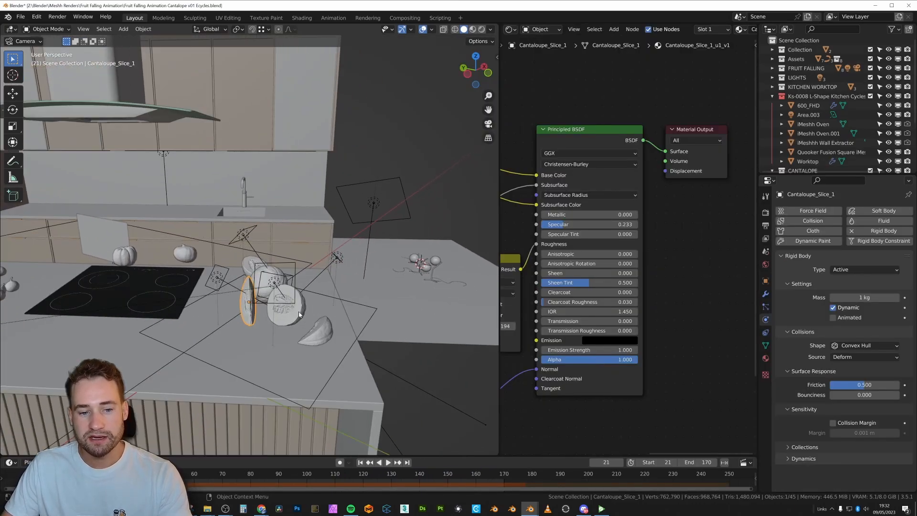
key(KP_0)
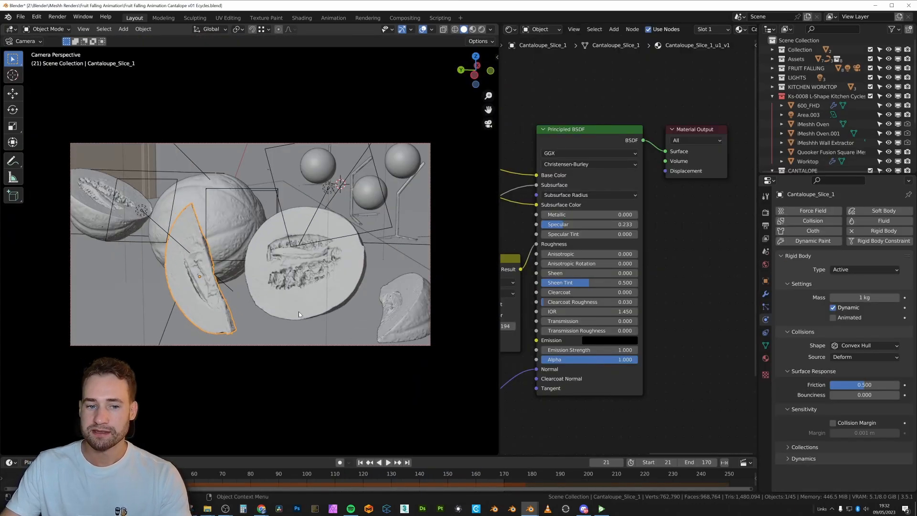
key(space)
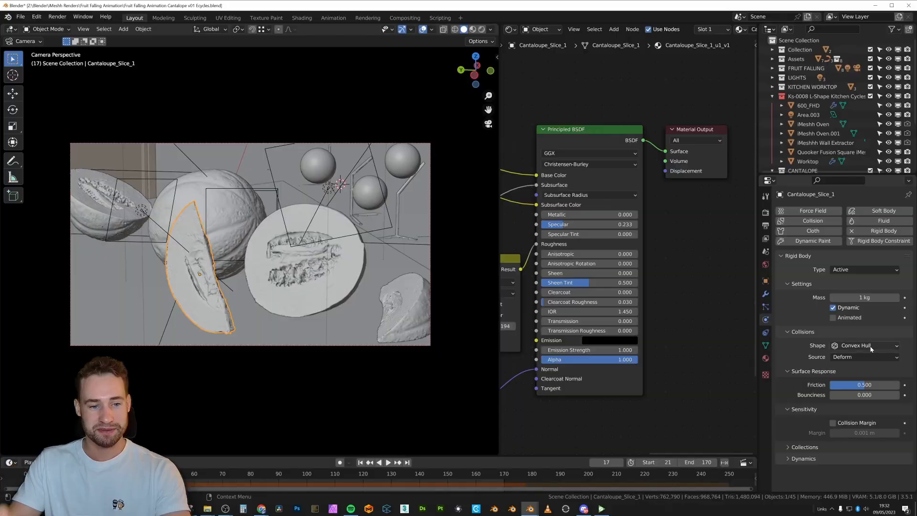
- Check the physics of the worktop and examine the passive rigid body settings of Plane.002 under the cantaloupes
click(367, 331)
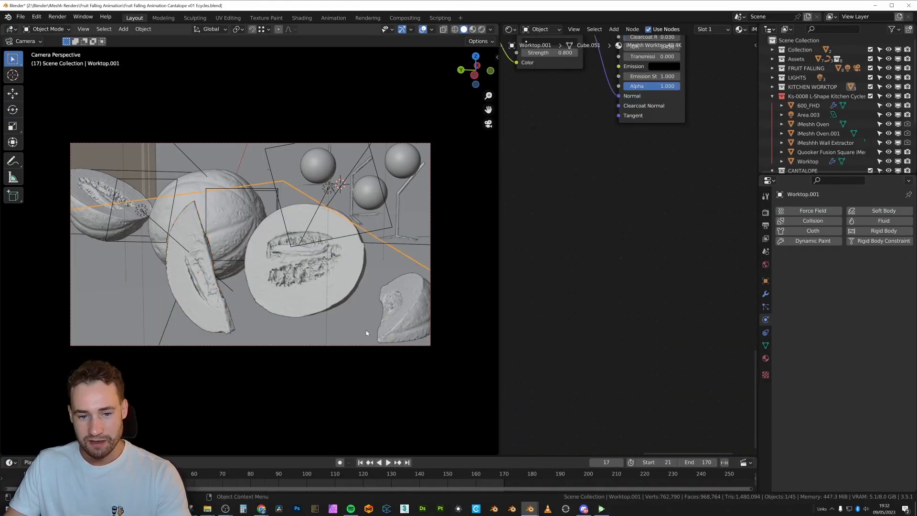
middle_drag(365, 315, 272, 279)
click(234, 276)
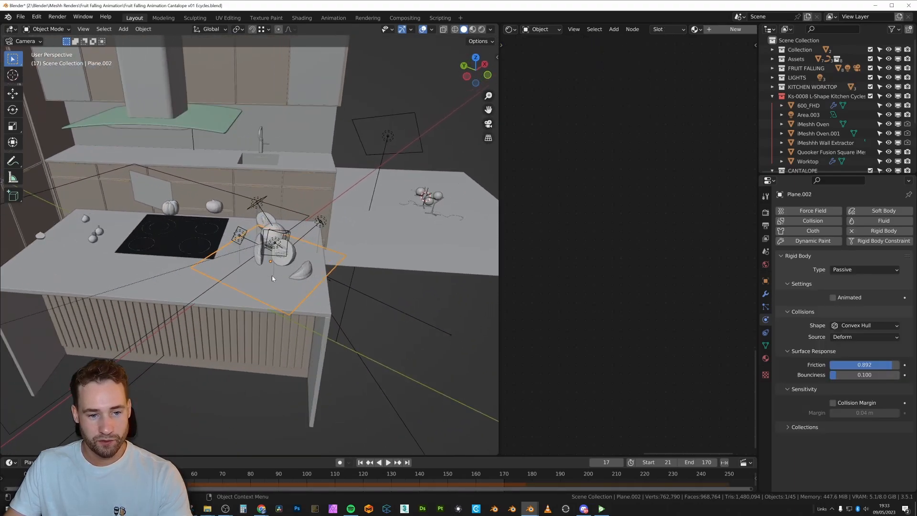
scroll(272, 280, up, 2)
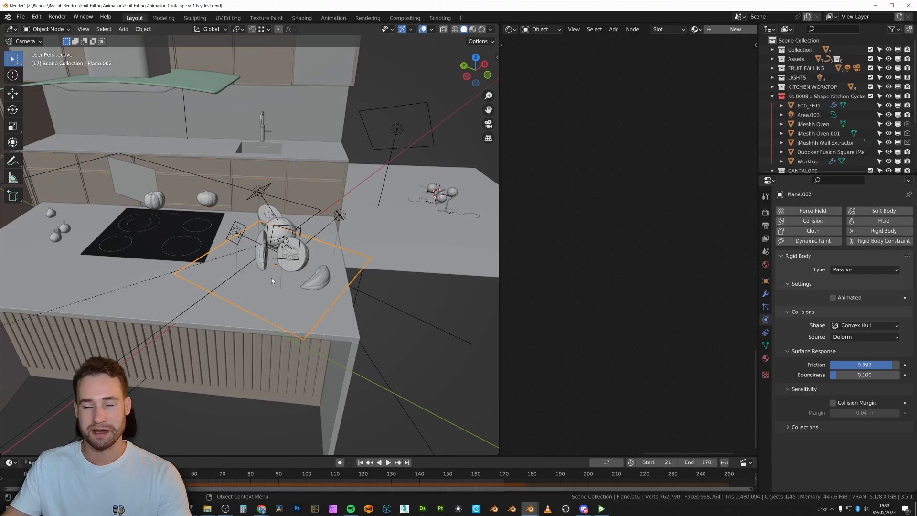
- Replay the cantaloupe animation from its beginning in a closer camera view
key(KP_0)
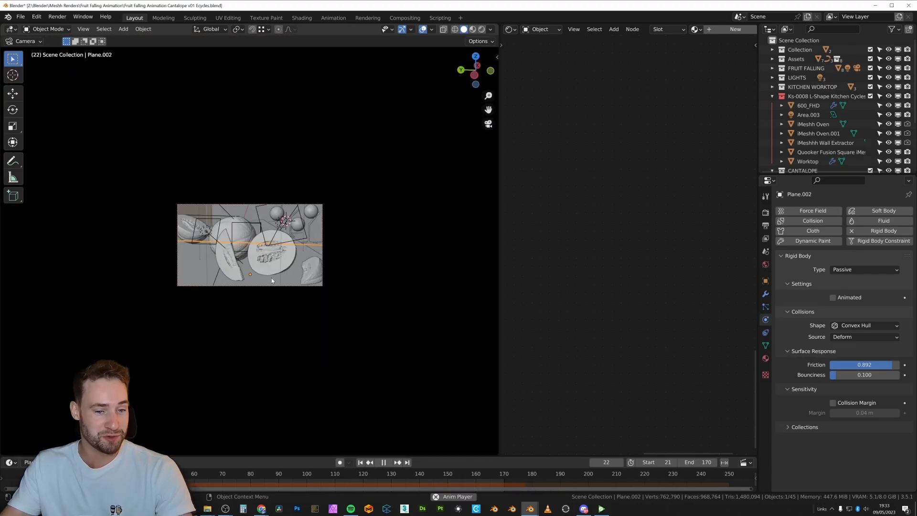
key(space)
key(Home)
key(space)
key(shift+Left)
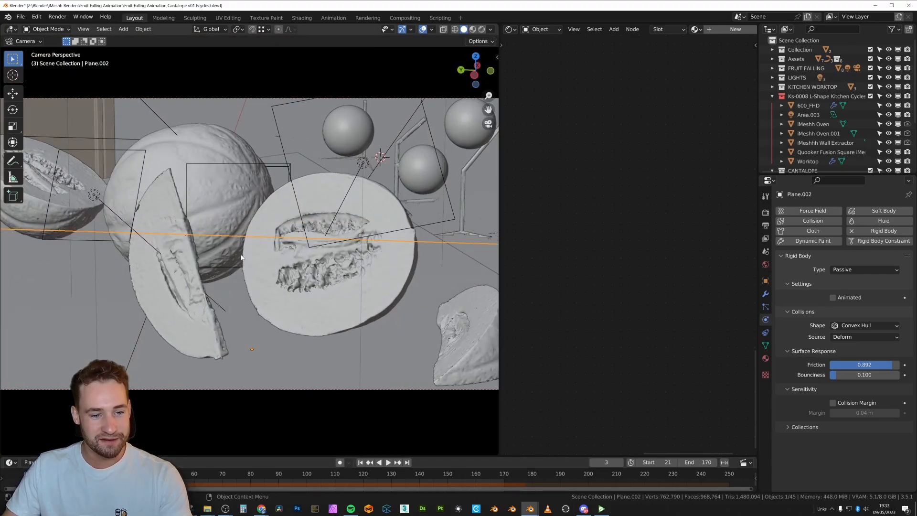
key(space)
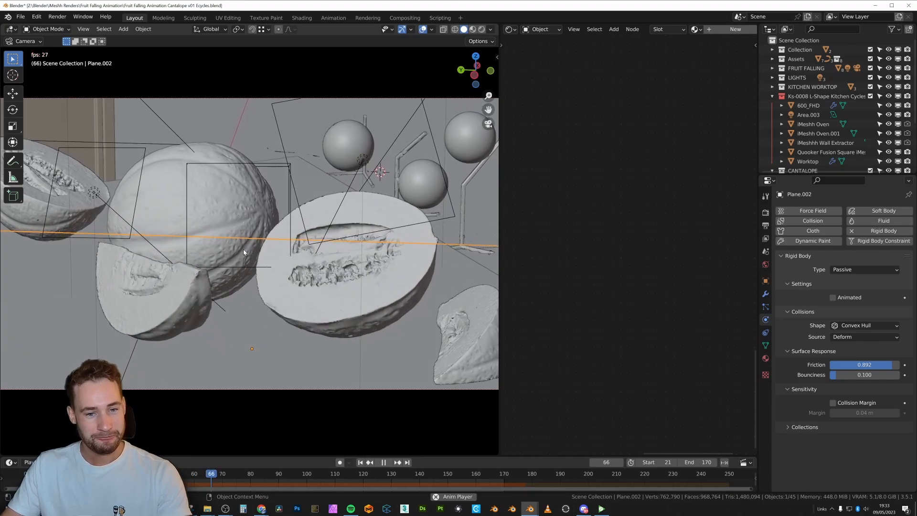
- Stop playback and select the four area lights surrounding the cantaloupes
key(space)
middle_drag(318, 252, 288, 294)
scroll(205, 254, up, 5)
click(300, 255)
shift+click(238, 312)
shift+click(235, 254)
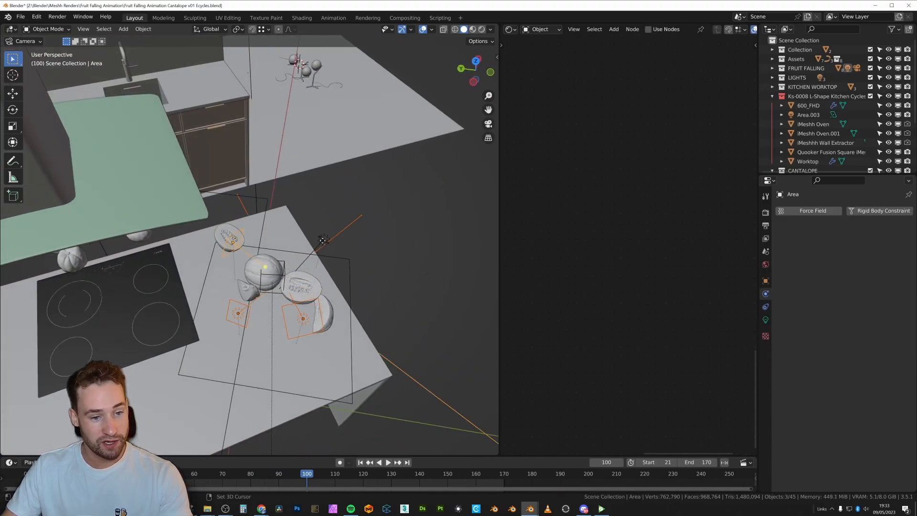
shift+click(323, 240)
middle_drag(323, 240, 362, 232)
- Preview the cantaloupe shot at frame 100 through the camera in Rendered shading
key(KP_0)
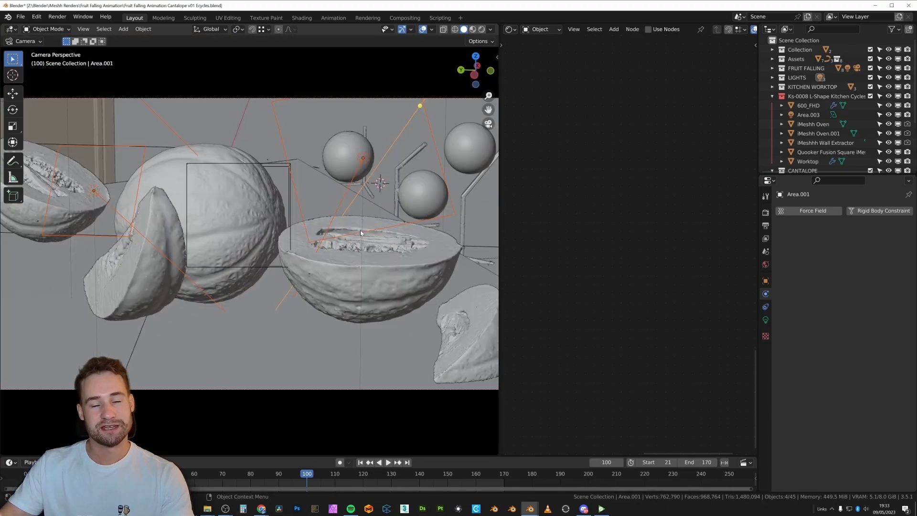
key(z)
click(359, 186)
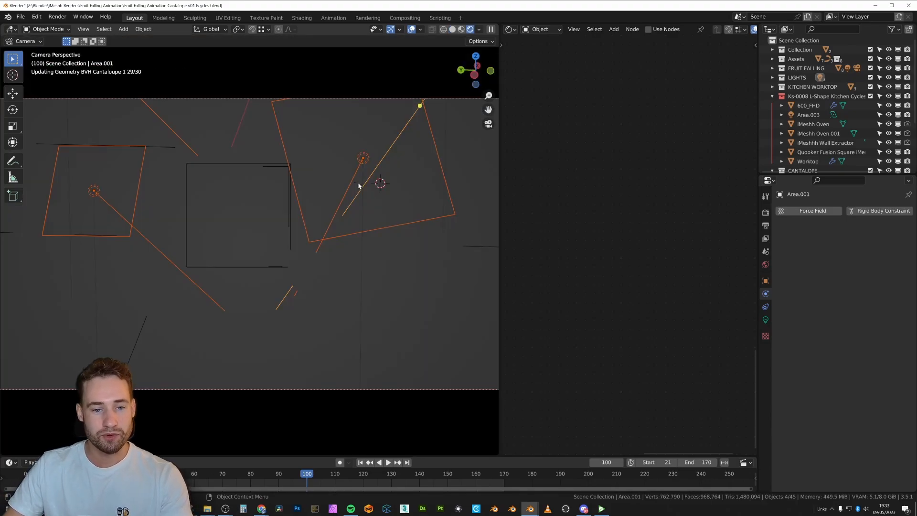
click(414, 177)
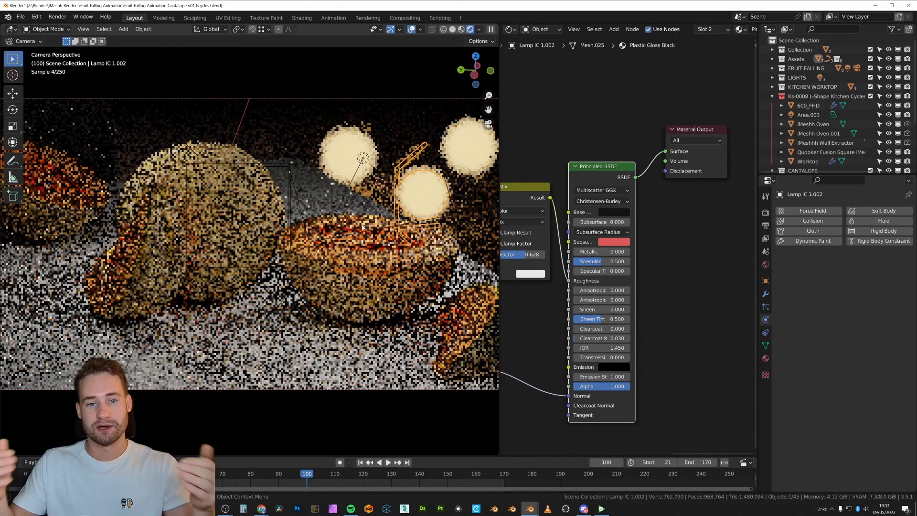
scroll(287, 198, down, 3)
click(411, 29)
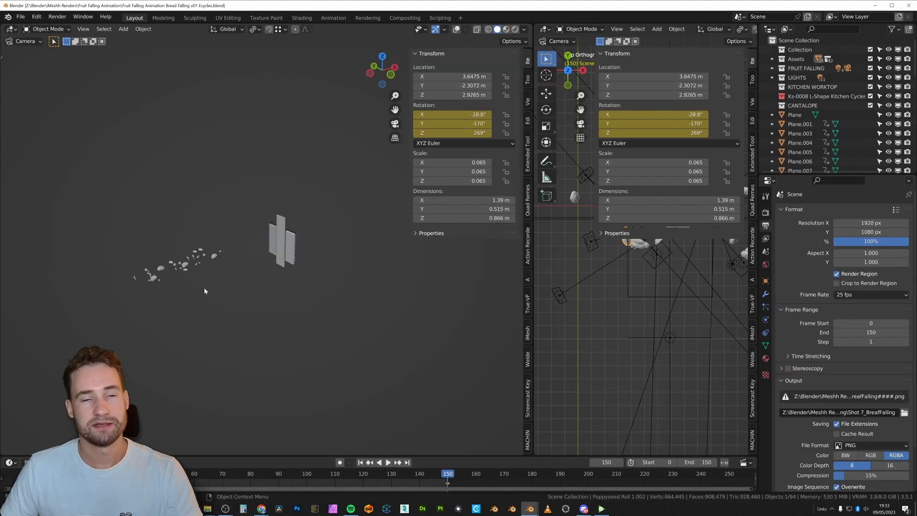
- In the bread falling scene, select the group of lights below the floating bread, excluding the large overhead area light
middle_drag(236, 268, 306, 311)
click(354, 254)
key(KP_0)
drag(306, 311, 170, 417)
middle_drag(170, 418, 250, 283)
key(b)
middle_drag(249, 283, 368, 289)
shift+drag(360, 335, 255, 370)
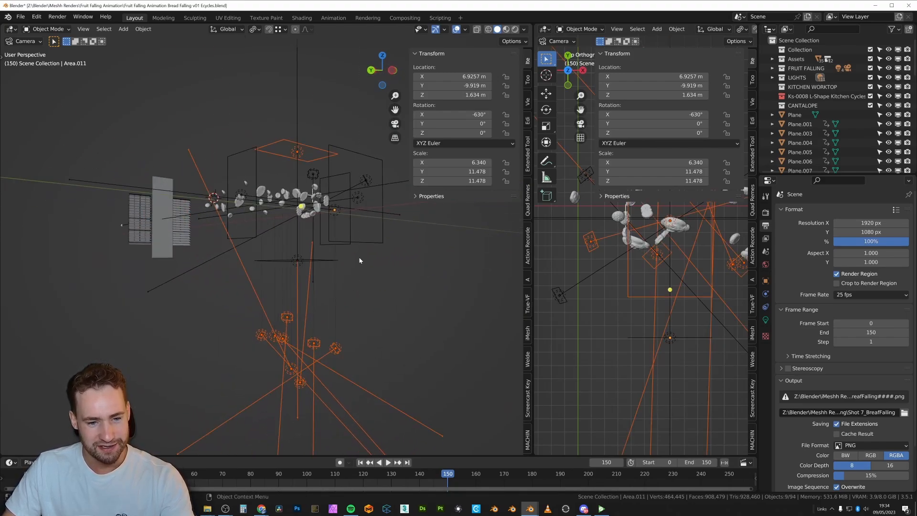
ctrl+drag(335, 167, 287, 142)
- Try to move the selected lights below the bread vertically along the Z axis
key(g)
key(Escape)
middle_drag(344, 274, 292, 279)
key(g)
key(z)
right_click(317, 385)
middle_drag(309, 313, 376, 308)
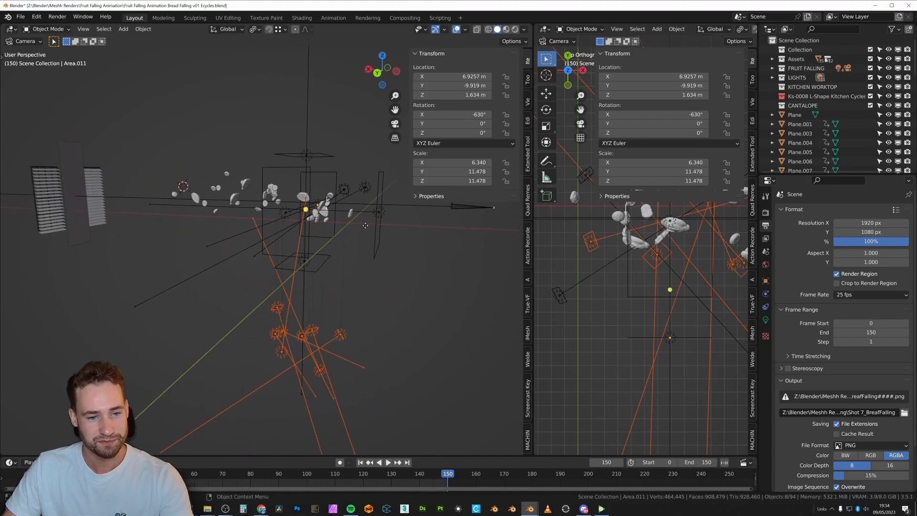
key(g)
key(z)
click(357, 361)
middle_drag(358, 361, 243, 308)
- Select the four large area lights framing the floating bread, starting with Area.011
click(292, 217)
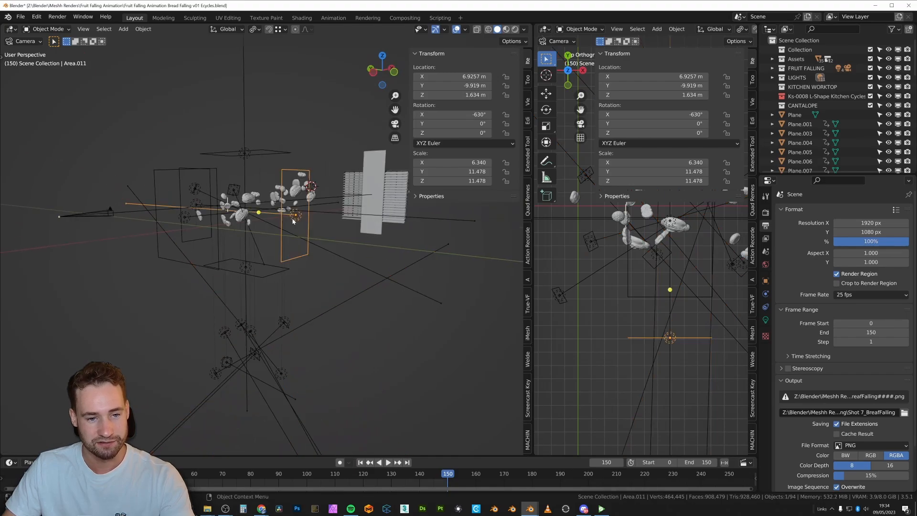
middle_drag(293, 217, 202, 254)
shift+click(151, 227)
shift+click(225, 180)
middle_drag(224, 181, 313, 172)
shift+click(196, 228)
- Preview the bread shot at frame 150 through the camera in Rendered shading
key(KP_0)
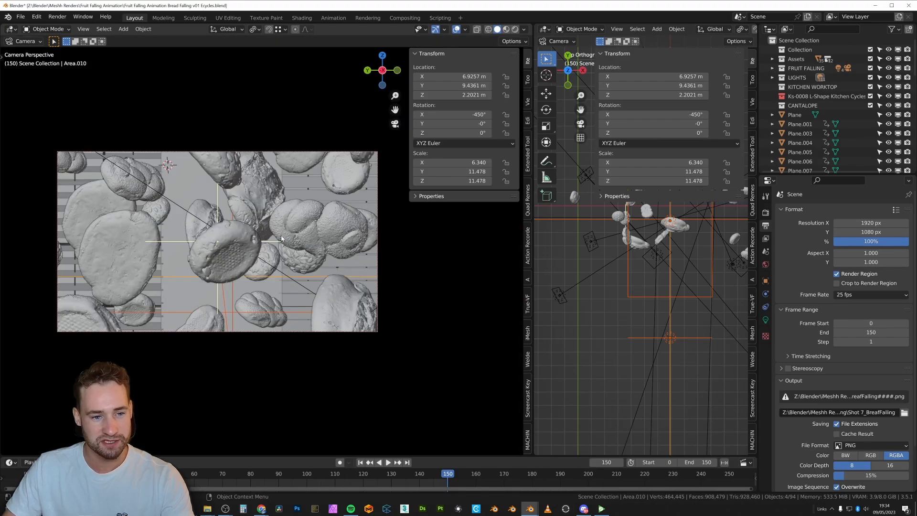
key(z)
click(284, 214)
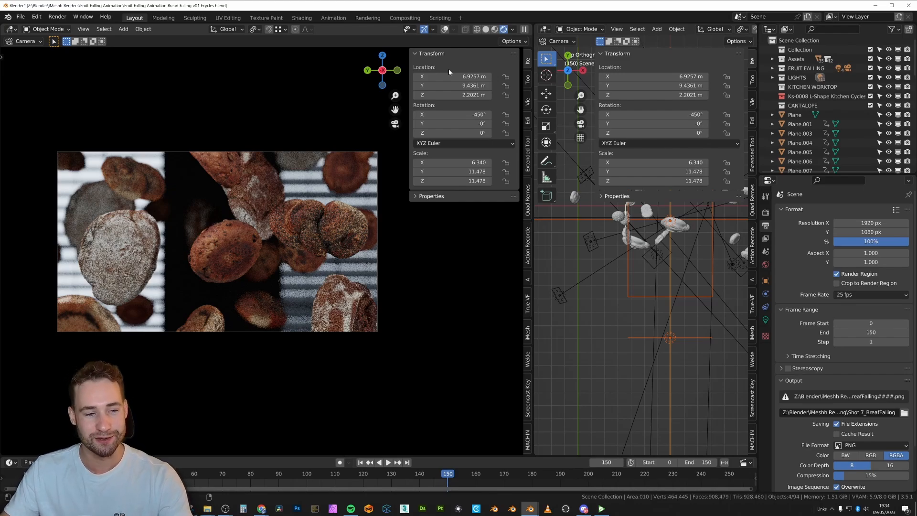
click(454, 30)
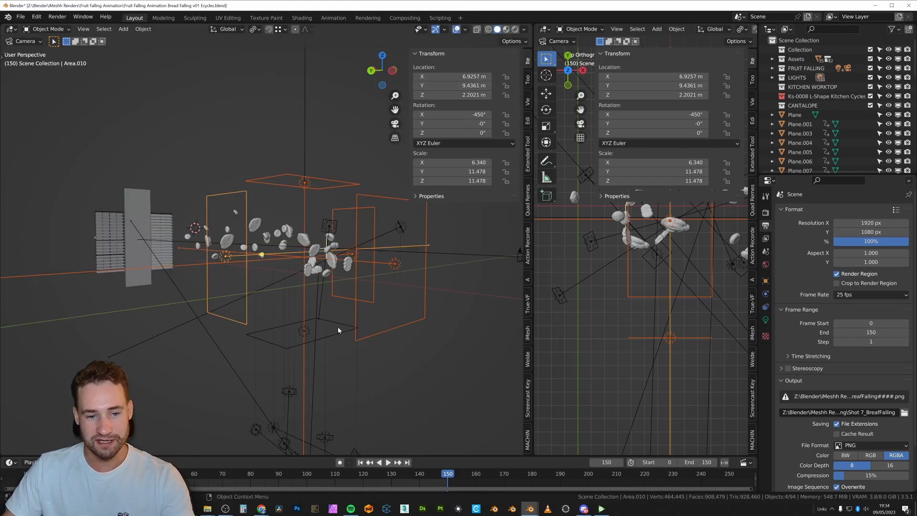
- Play the bread animation from outside the camera and bring it back to frame 0
ctrl+scroll(344, 328, up, 2)
key(space)
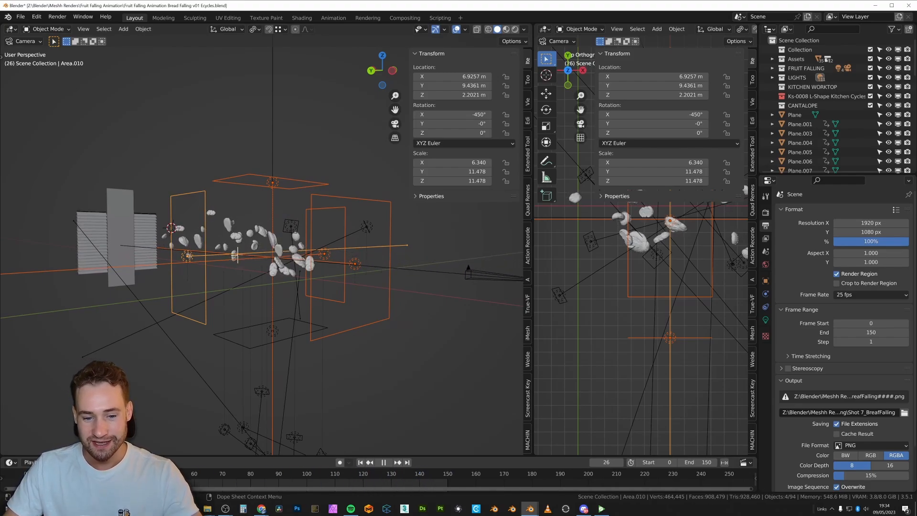
click(382, 476)
drag(383, 476, 367, 476)
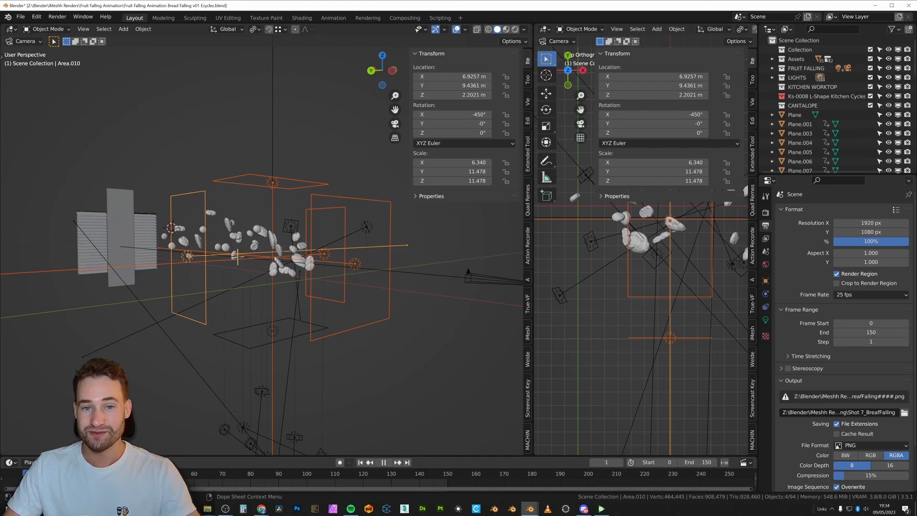
key(space)
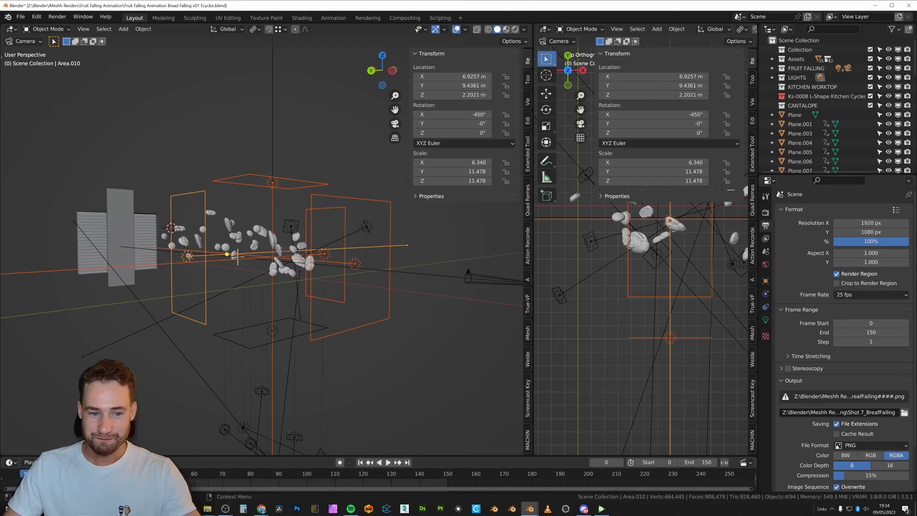
- Select Bread_Loaf_1.002 and scrub the animation to frame 156 to examine its keyframed rotation, then return to frame 0
click(304, 261)
scroll(310, 275, up, 5)
scroll(392, 305, up, 3)
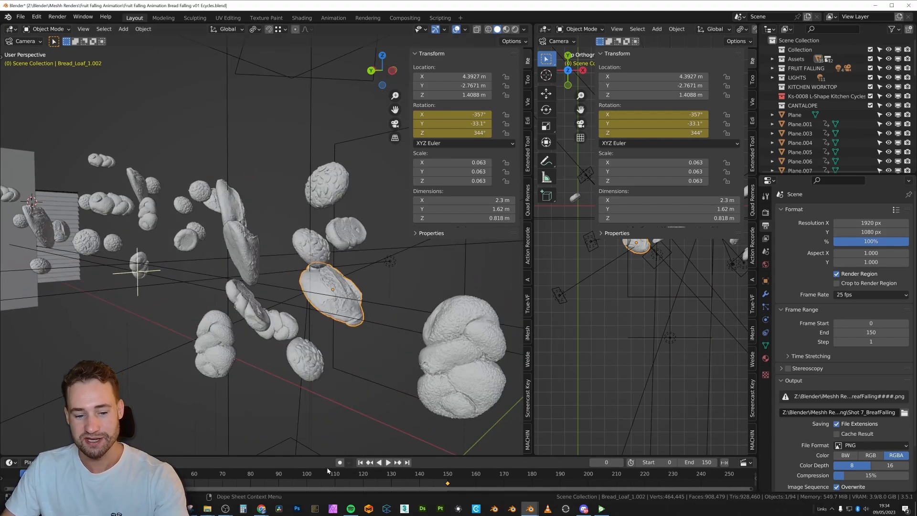
drag(328, 471, 465, 473)
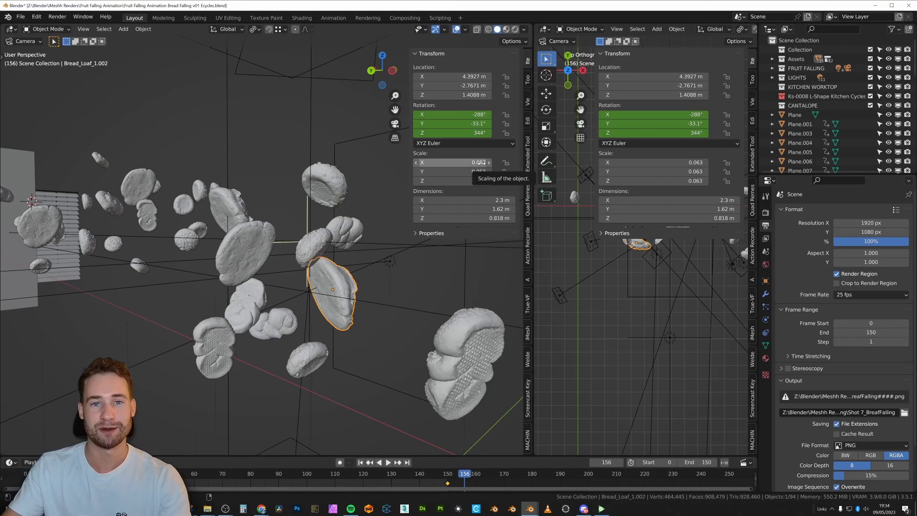
key(space)
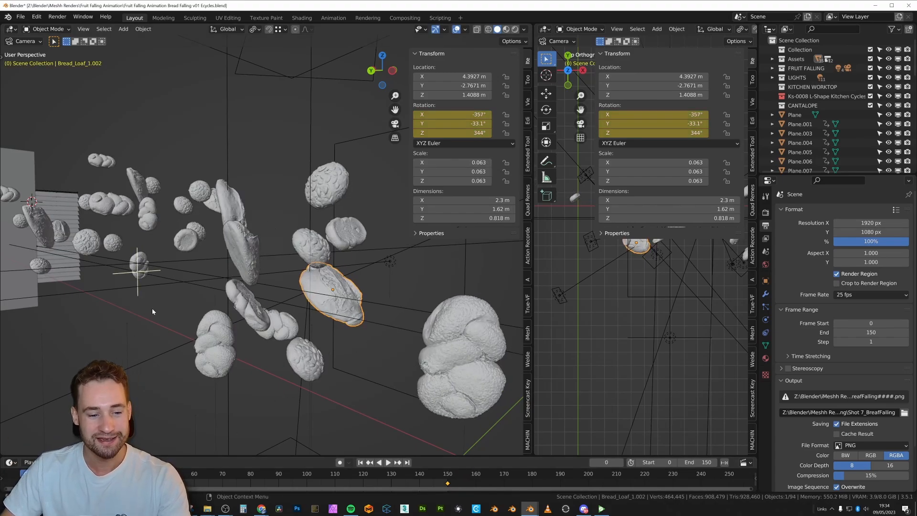
- Play the bread animation through the camera and hide the viewport overlays, stopping at frame 42
key(KP_0)
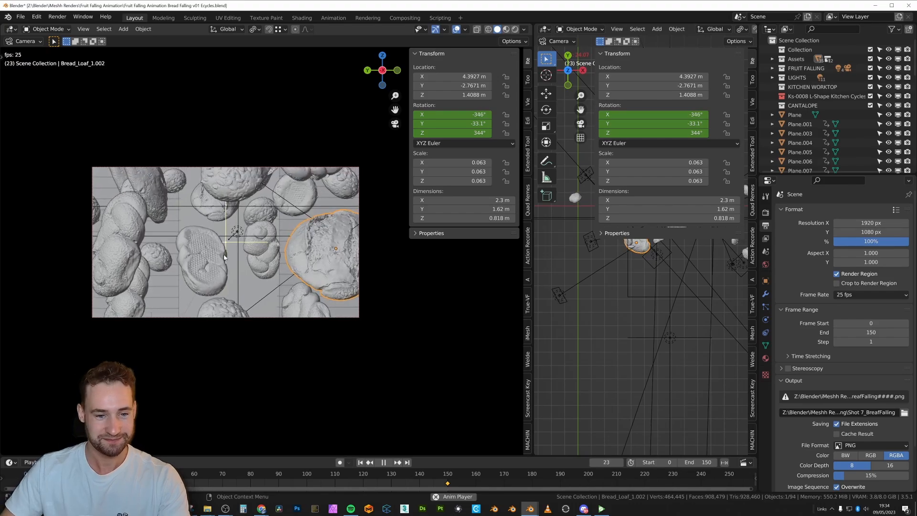
click(458, 31)
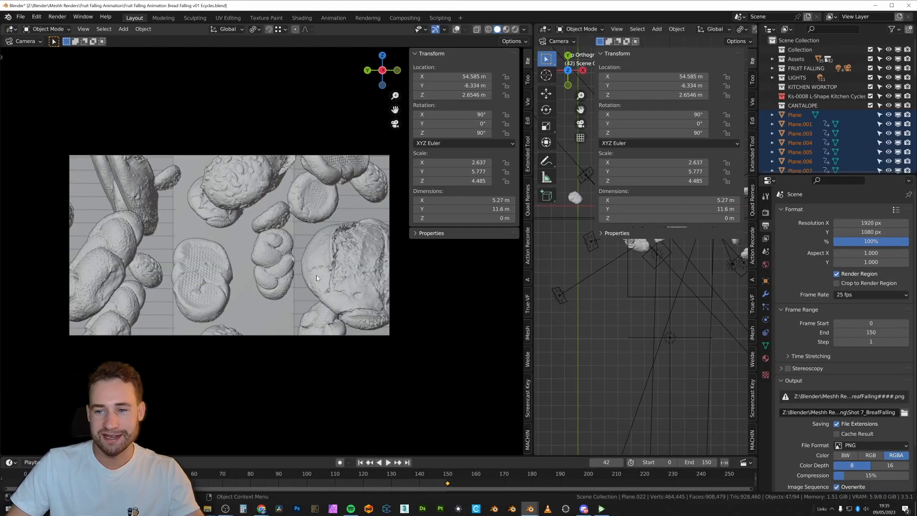
mouse_move(316, 276)
middle_down()
mouse_move(367, 282)
mouse_move(241, 288)
mouse_move(311, 287)
middle_up()
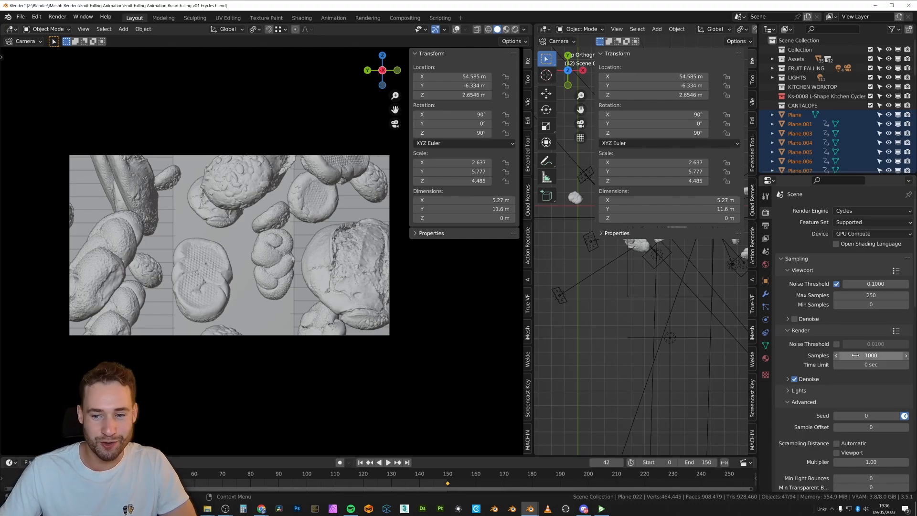
- Examine the Cycles render settings in the Hitting Bowl file and the Fruit Falling Animation v01 file, including the animated seed
click(529, 509)
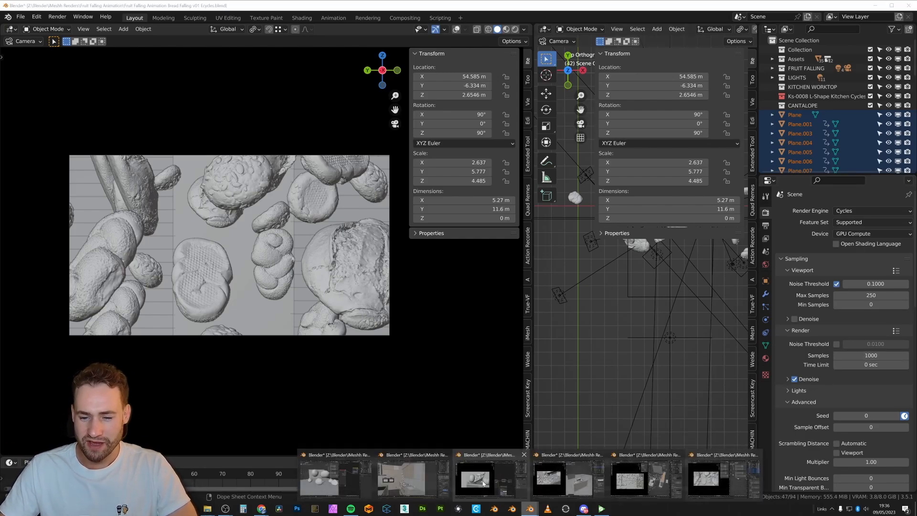
click(717, 482)
click(765, 212)
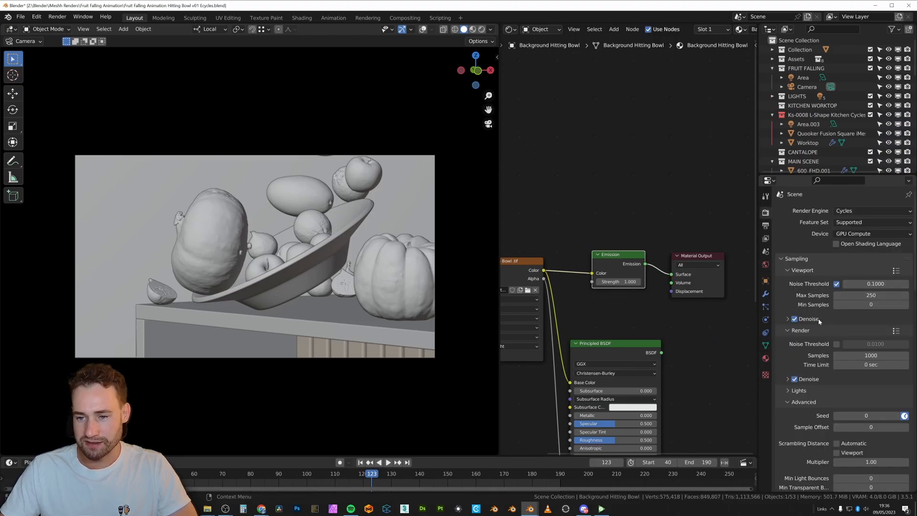
click(530, 510)
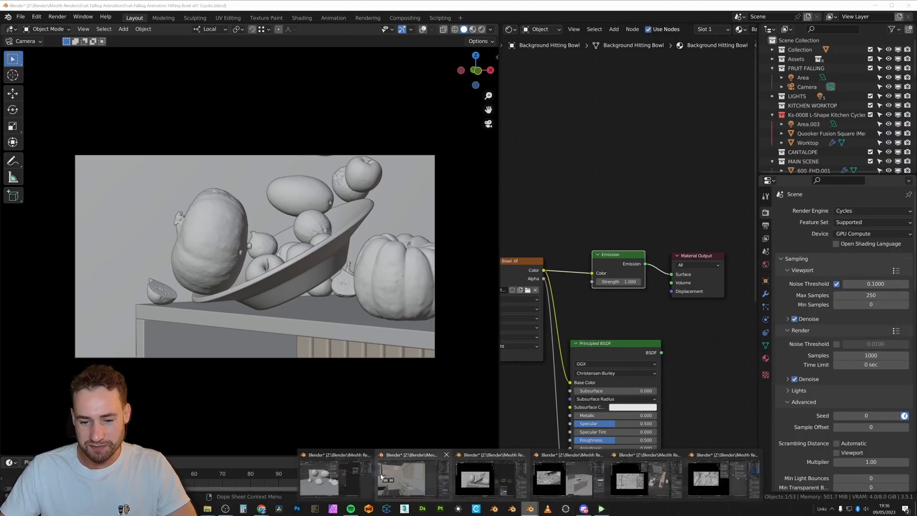
click(340, 480)
click(767, 215)
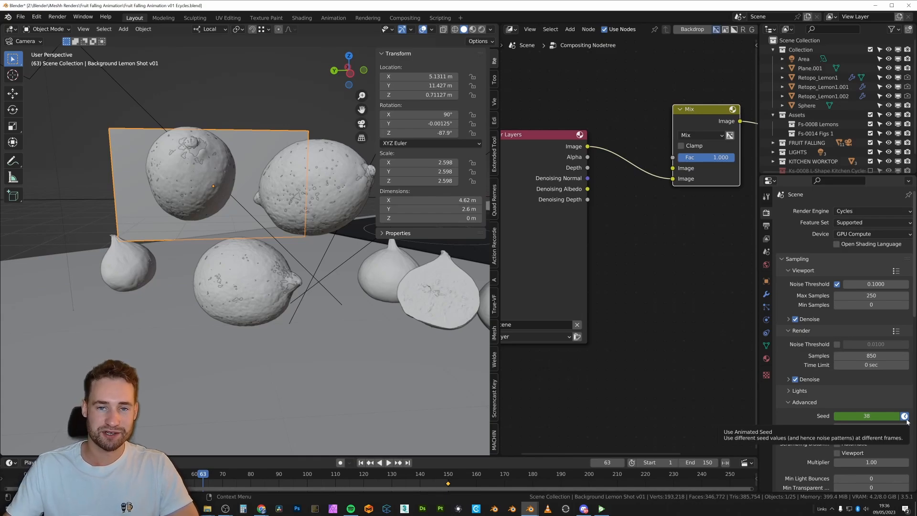
mouse_move(528, 510)
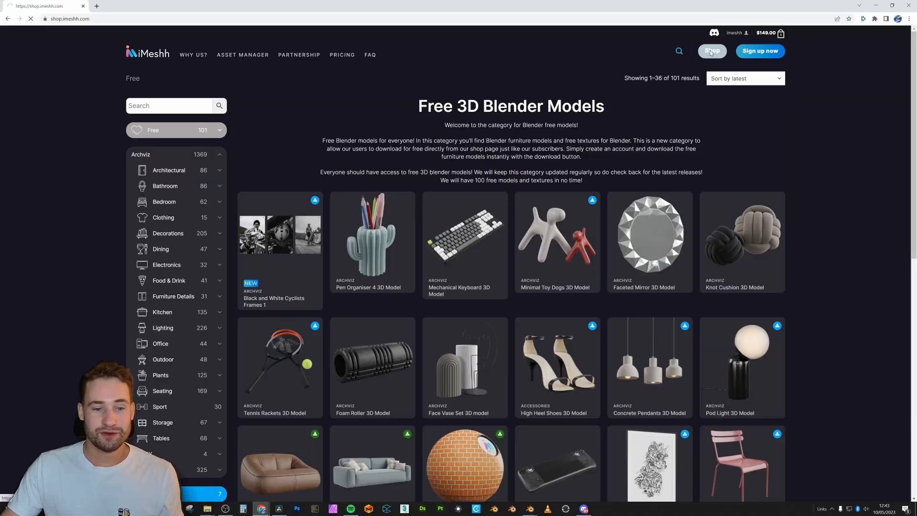
- Browse the full iMeshh web shop and its Free category, continuing to page 2 of the free models
click(710, 50)
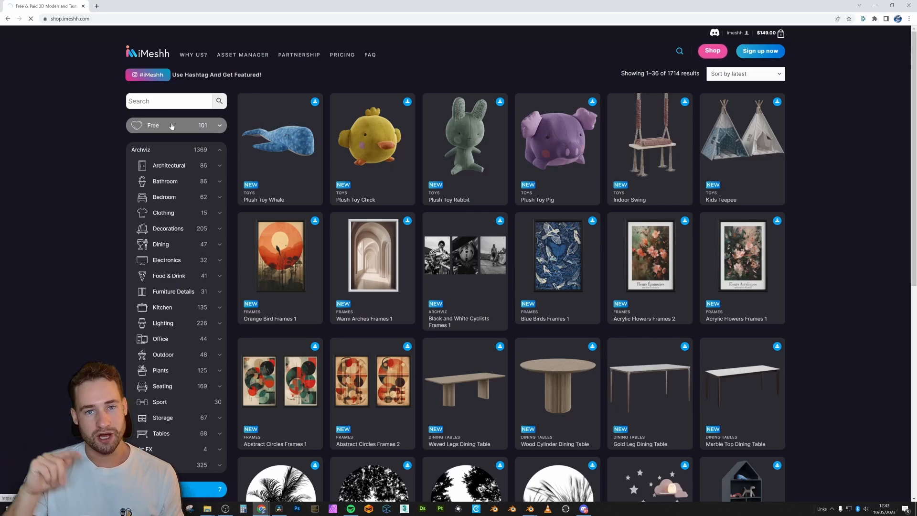
scroll(769, 174, down, 8)
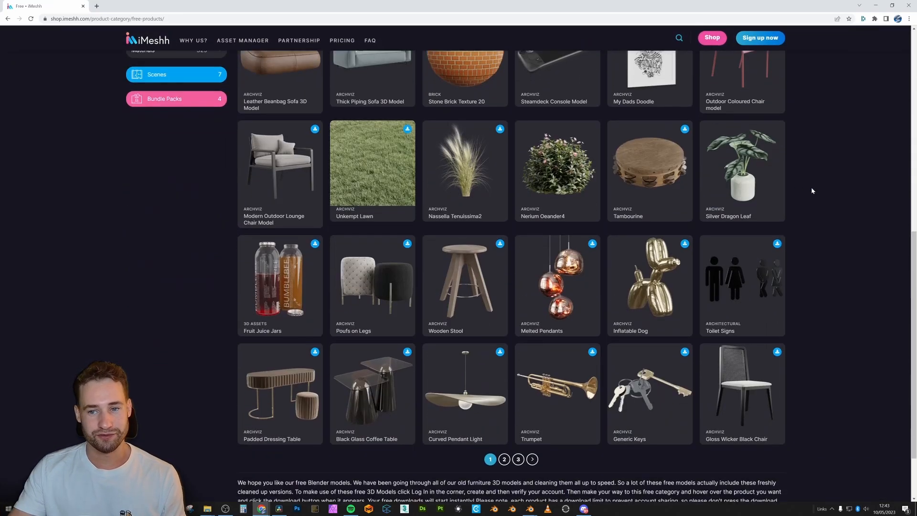
scroll(812, 190, down, 2)
click(503, 381)
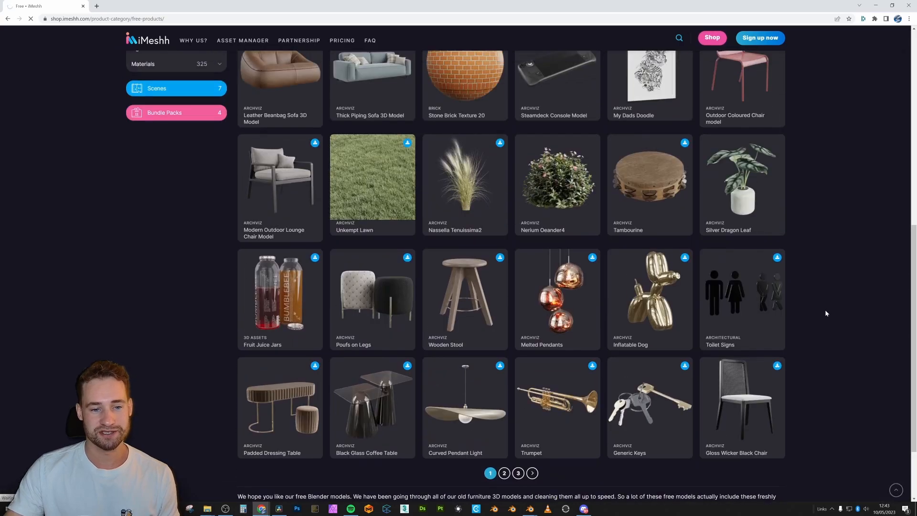
scroll(765, 248, down, 2)
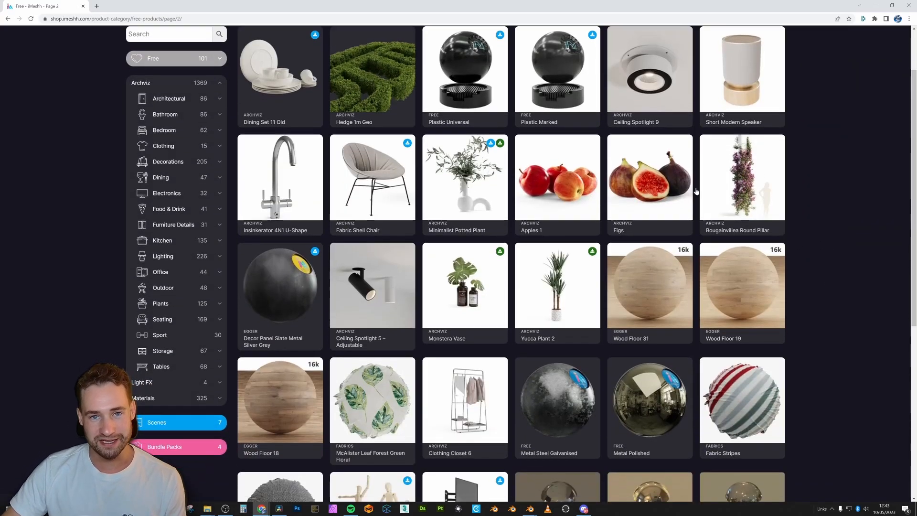
- Open the Figs and Apples 1 products in new tabs and view the enlarged fig images, including the cut-fig close-up
middle_click(660, 155)
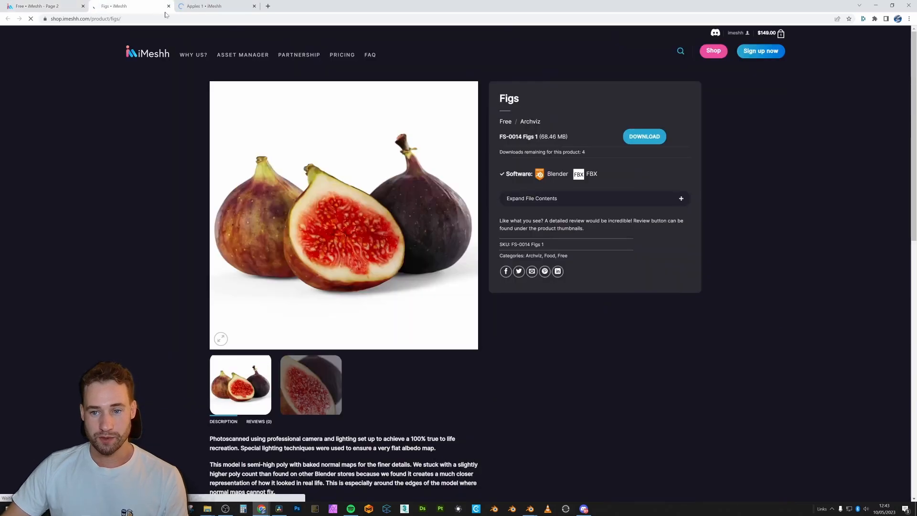
click(131, 6)
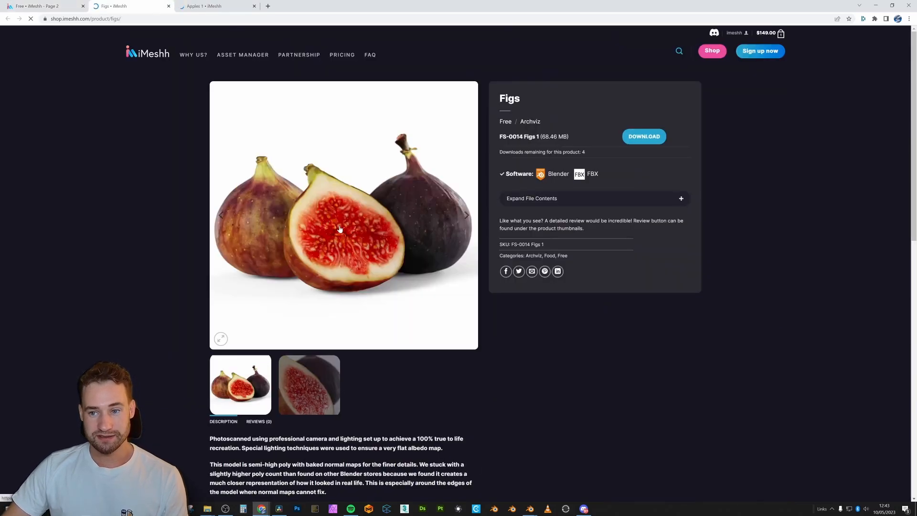
click(307, 367)
click(337, 285)
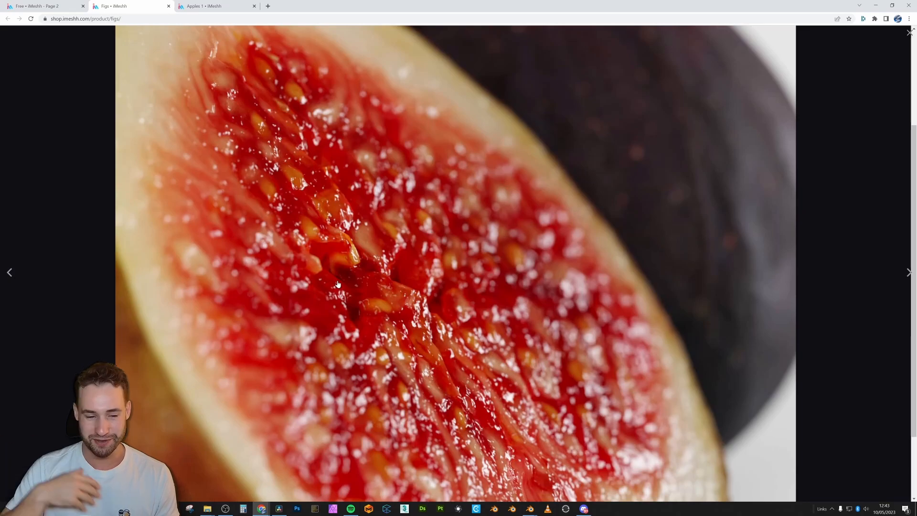
click(350, 282)
click(351, 283)
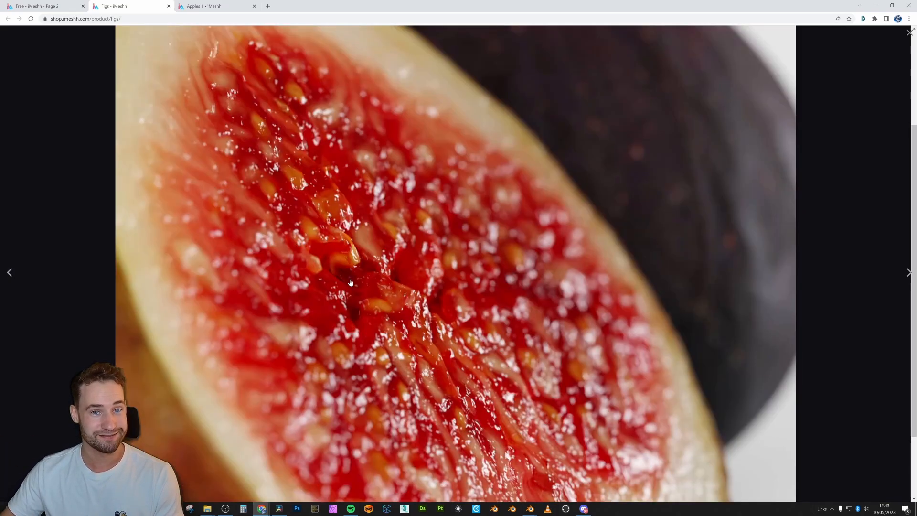
click(350, 283)
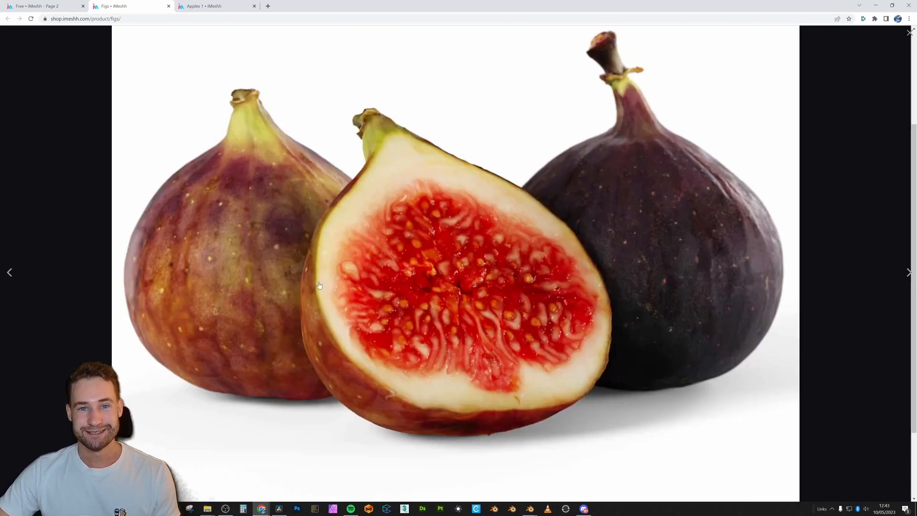
click(74, 155)
- Switch to the Apples 1 product page and view its preview images enlarged
key(ctrl+Tab)
click(395, 229)
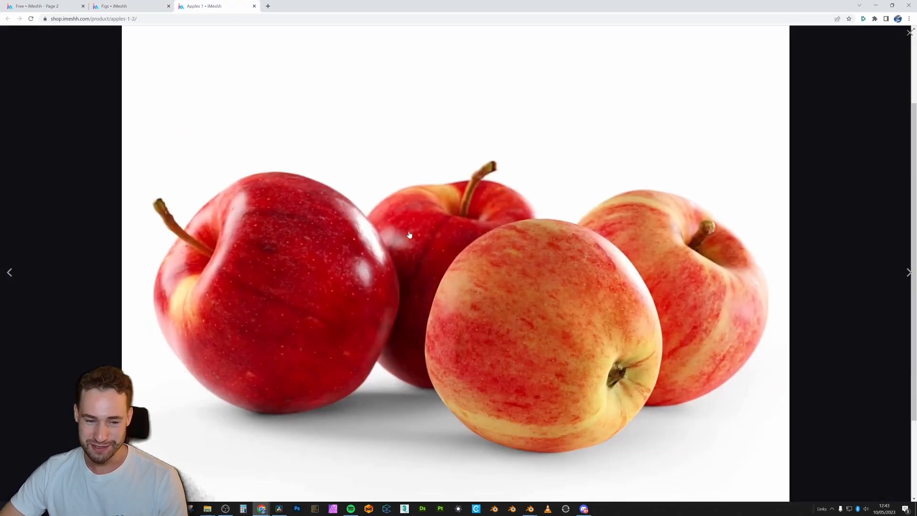
click(409, 235)
click(409, 235)
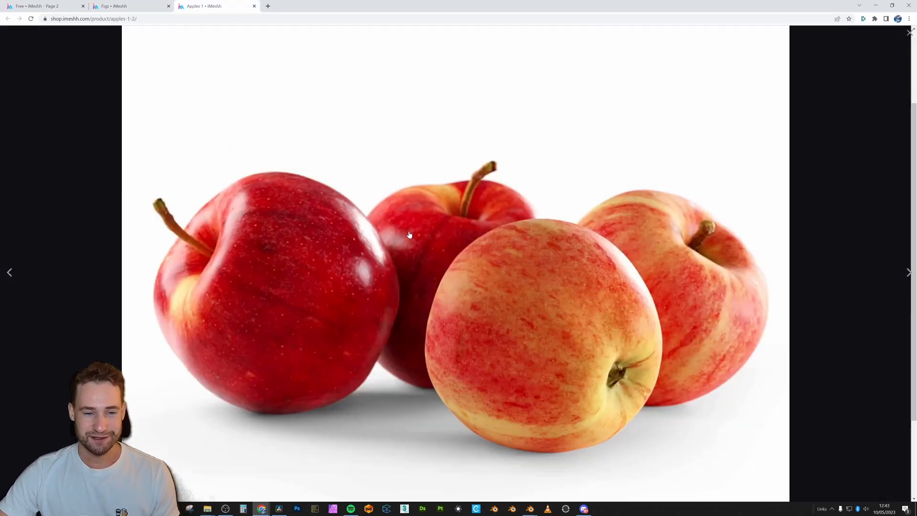
click(383, 239)
click(239, 230)
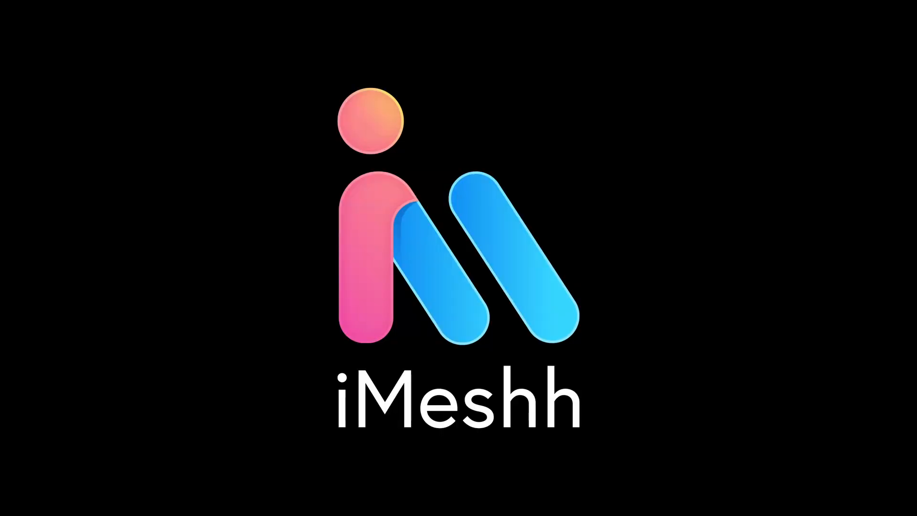